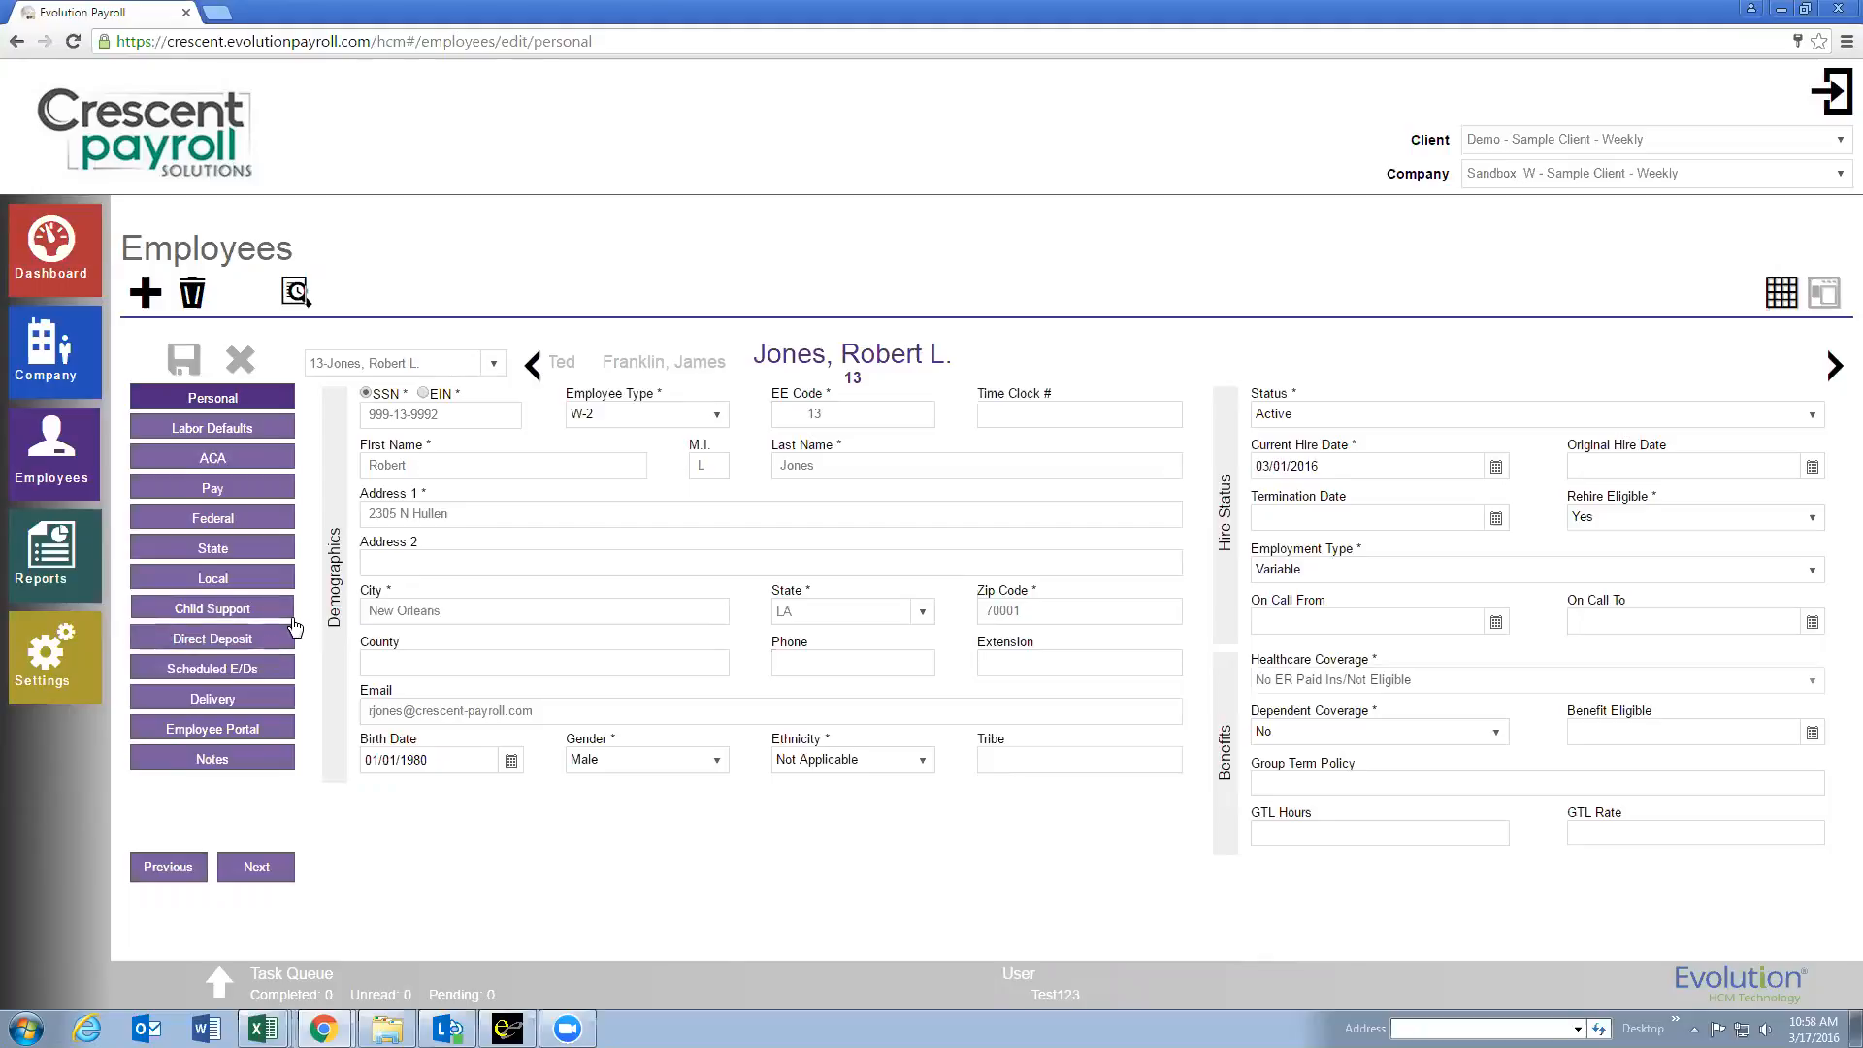
Add a direct deposit record for the employee, entering the ABA number and bank account number with account type Checking.
{"action": "left_click", "coordinate": [207, 641]}
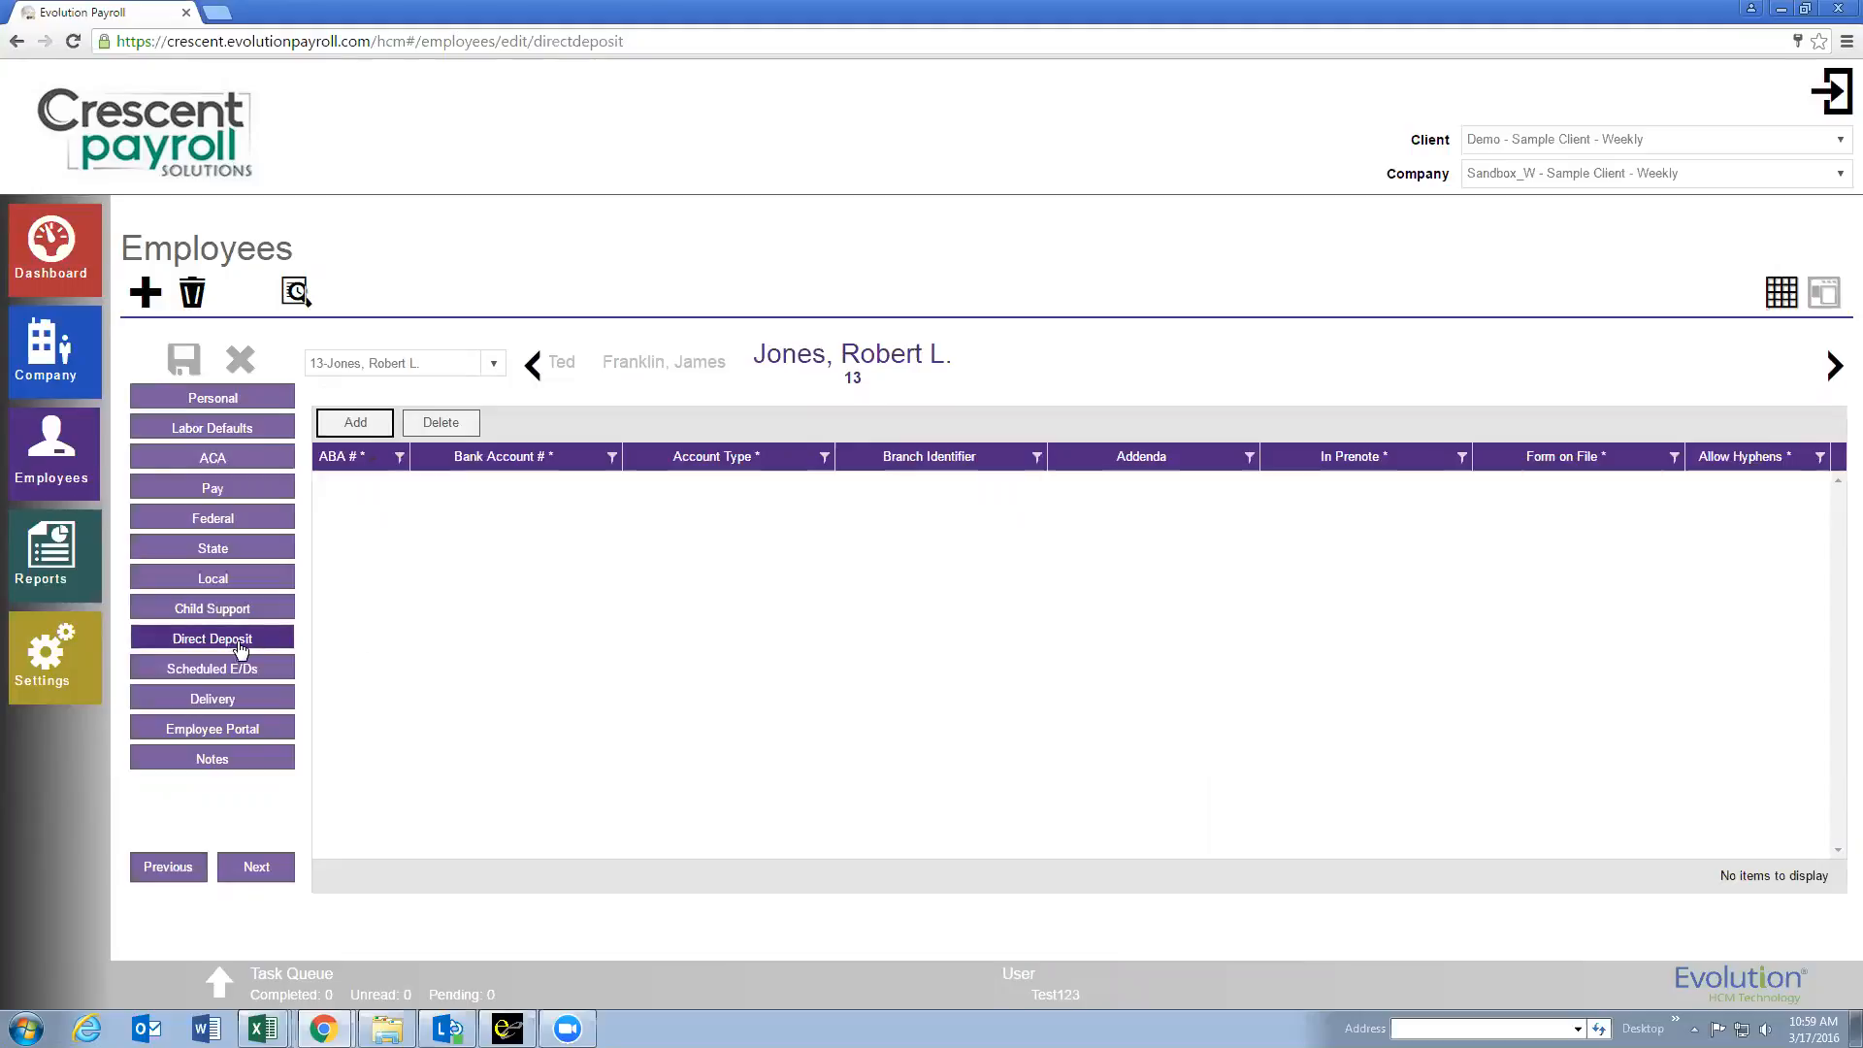
{"action": "left_click", "coordinate": [356, 422]}
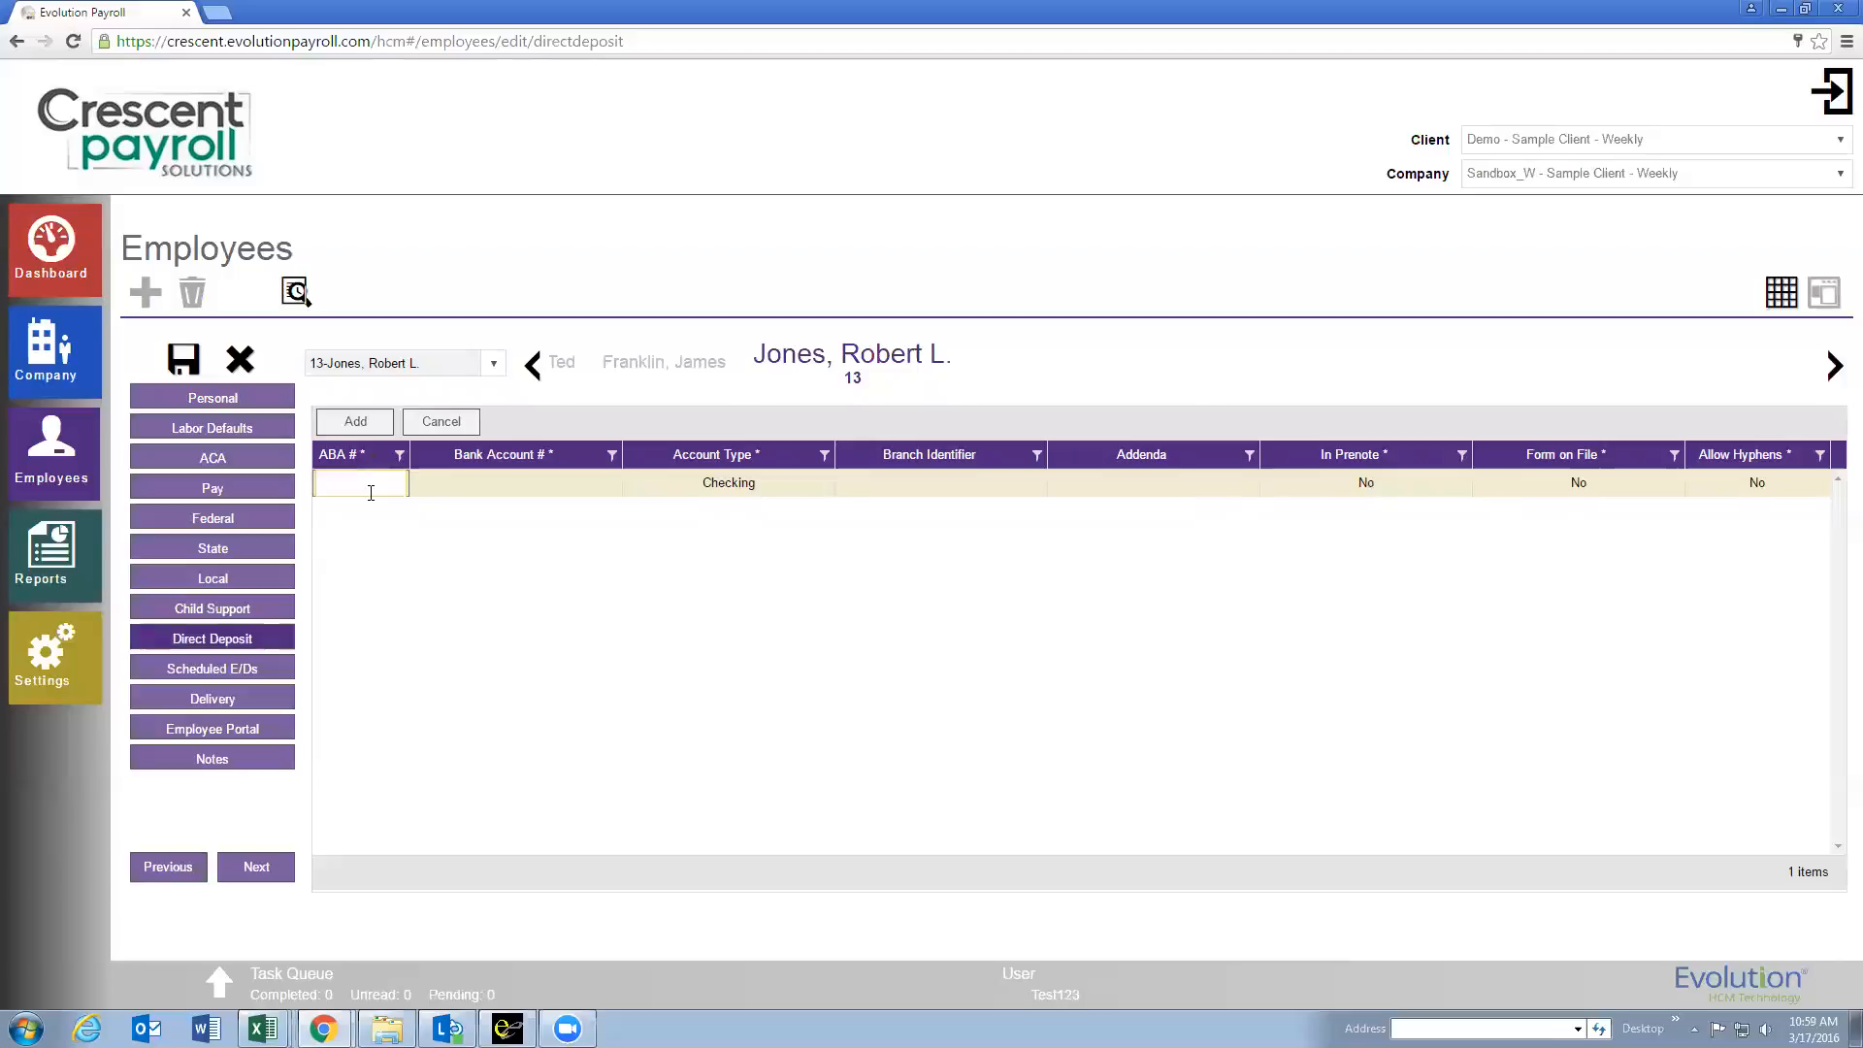
{"action": "type", "text": "064000017"}
{"action": "left_click", "coordinate": [496, 481]}
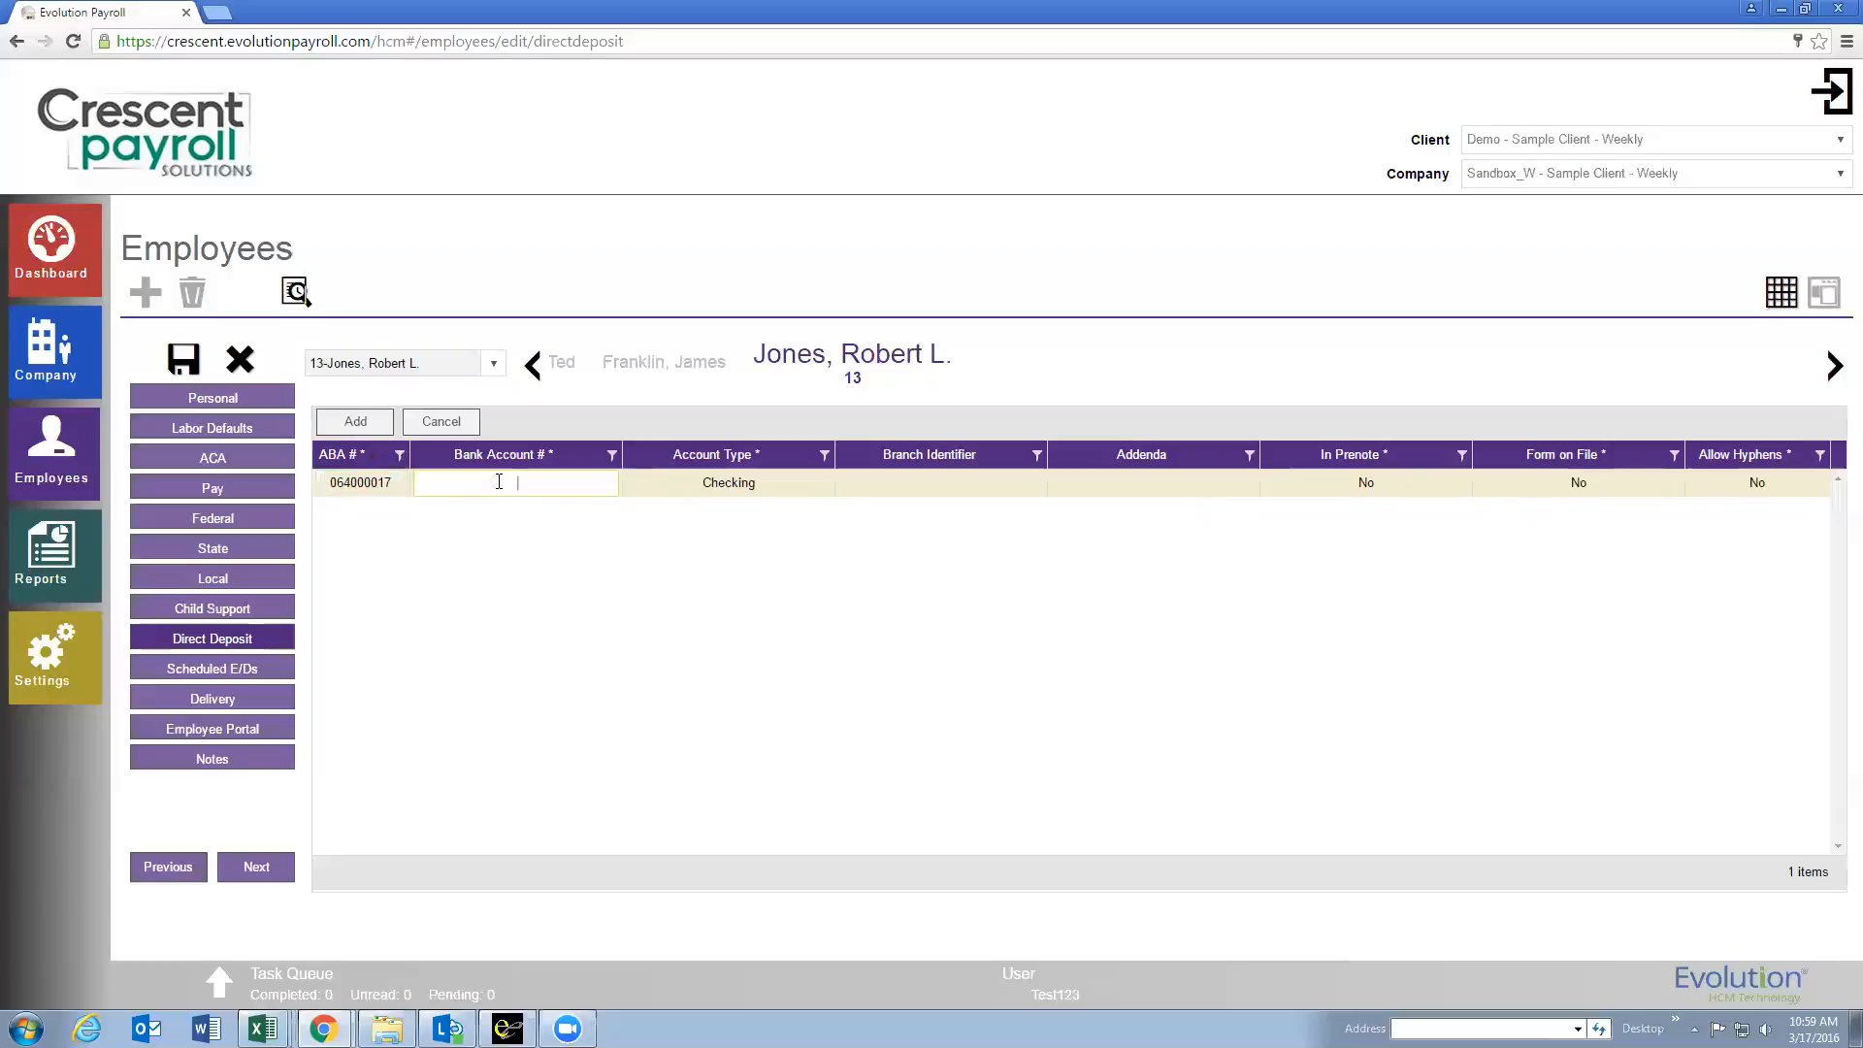
{"action": "type", "text": "123456"}
{"action": "left_click", "coordinate": [772, 486]}
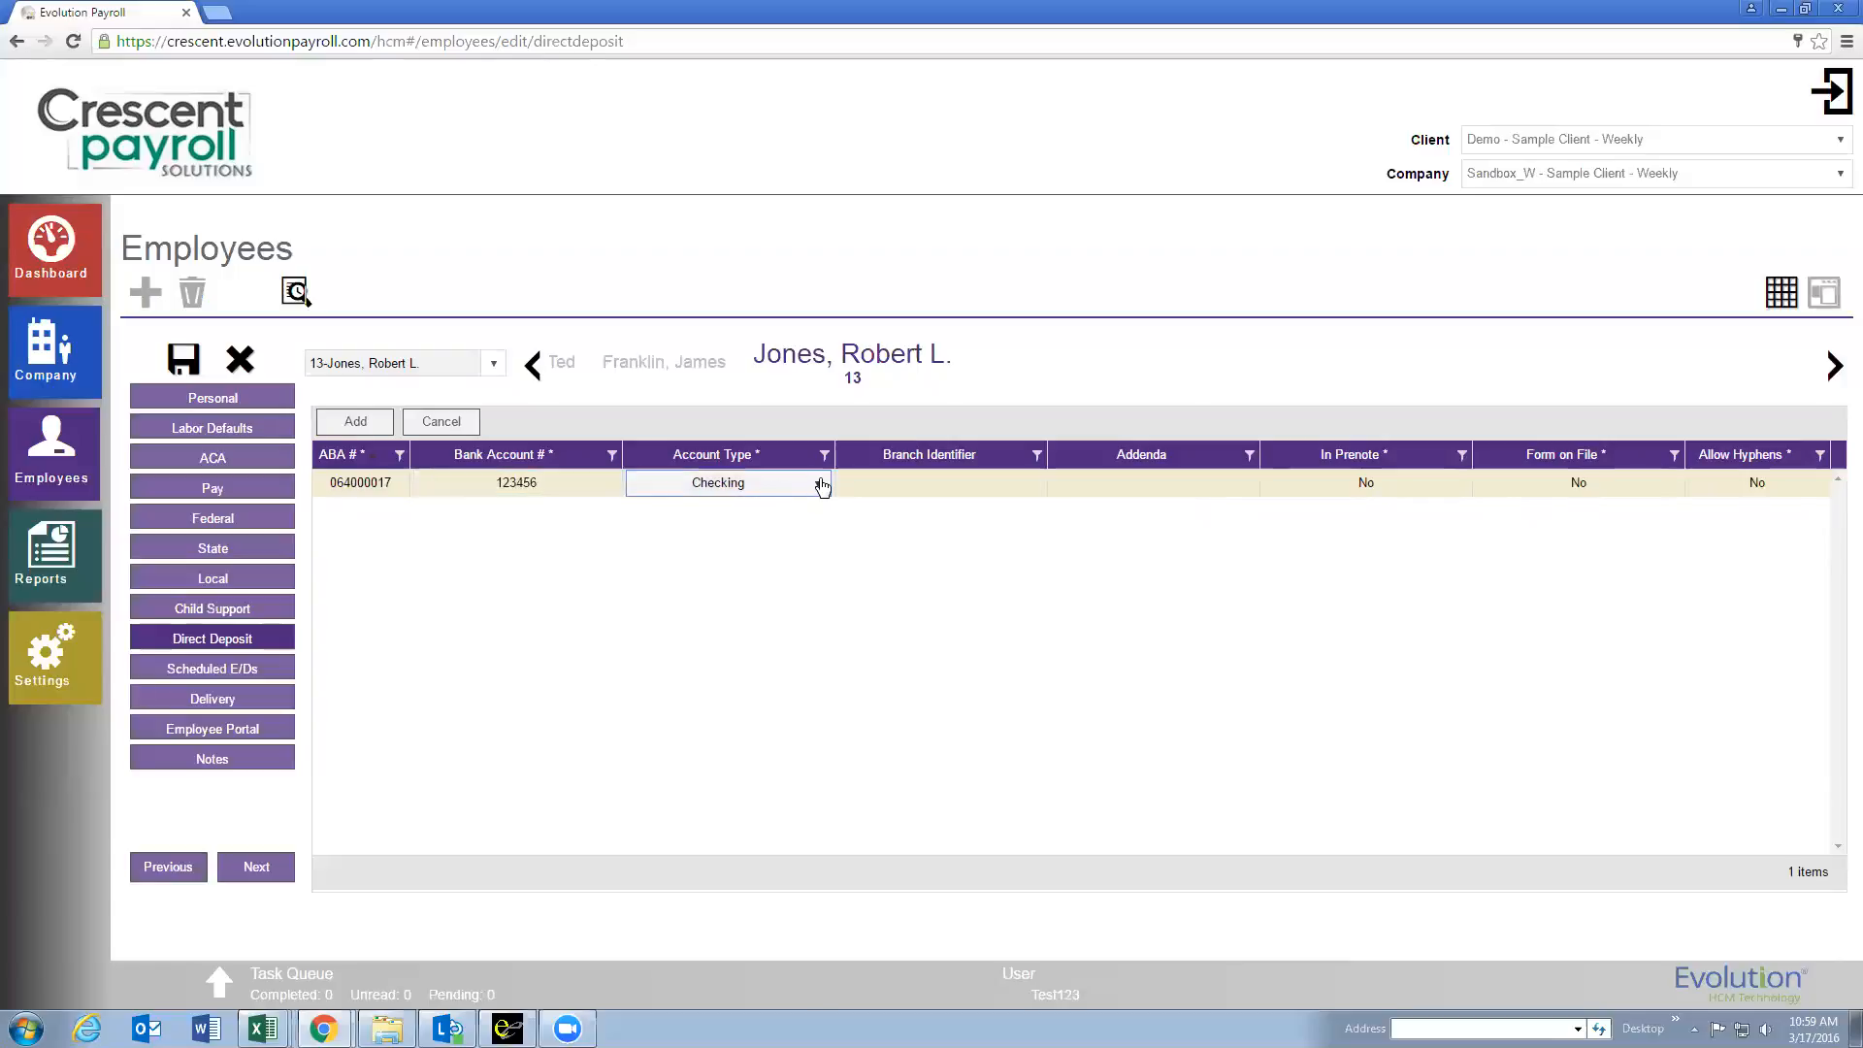
{"action": "left_click", "coordinate": [821, 484]}
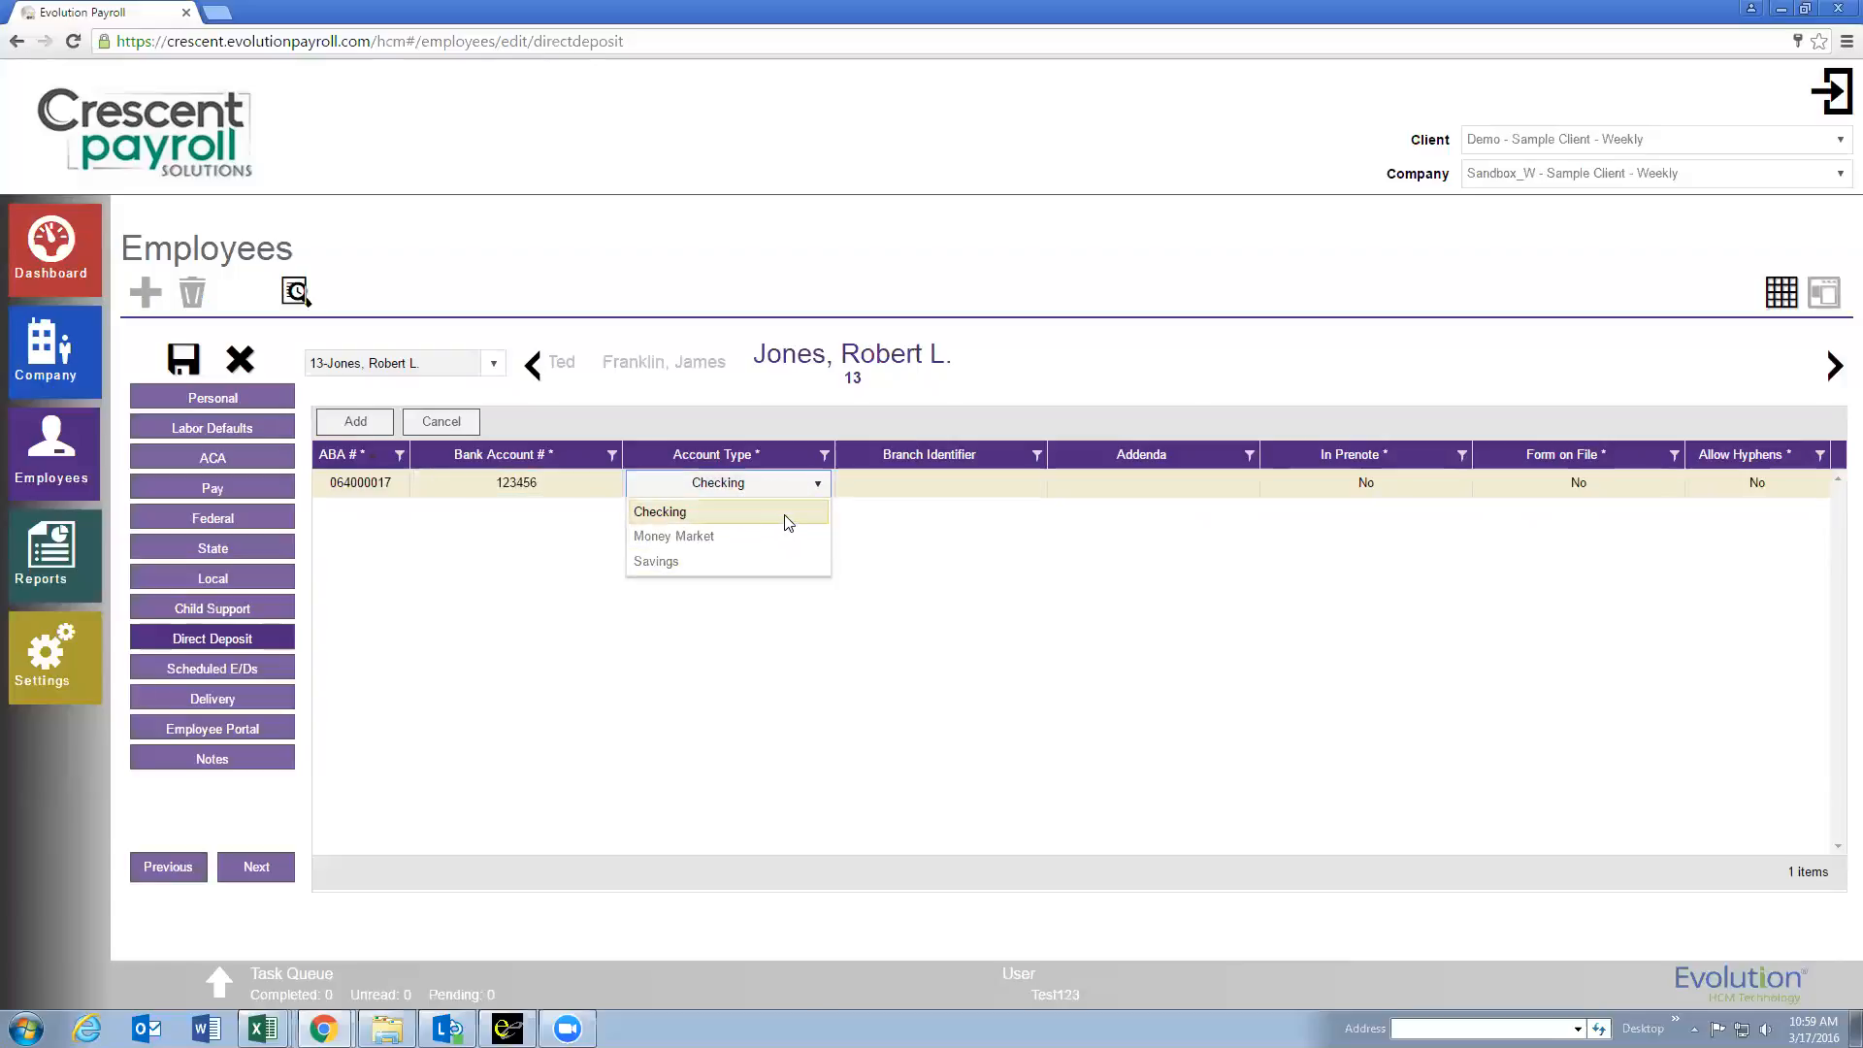
{"action": "left_click", "coordinate": [877, 532]}
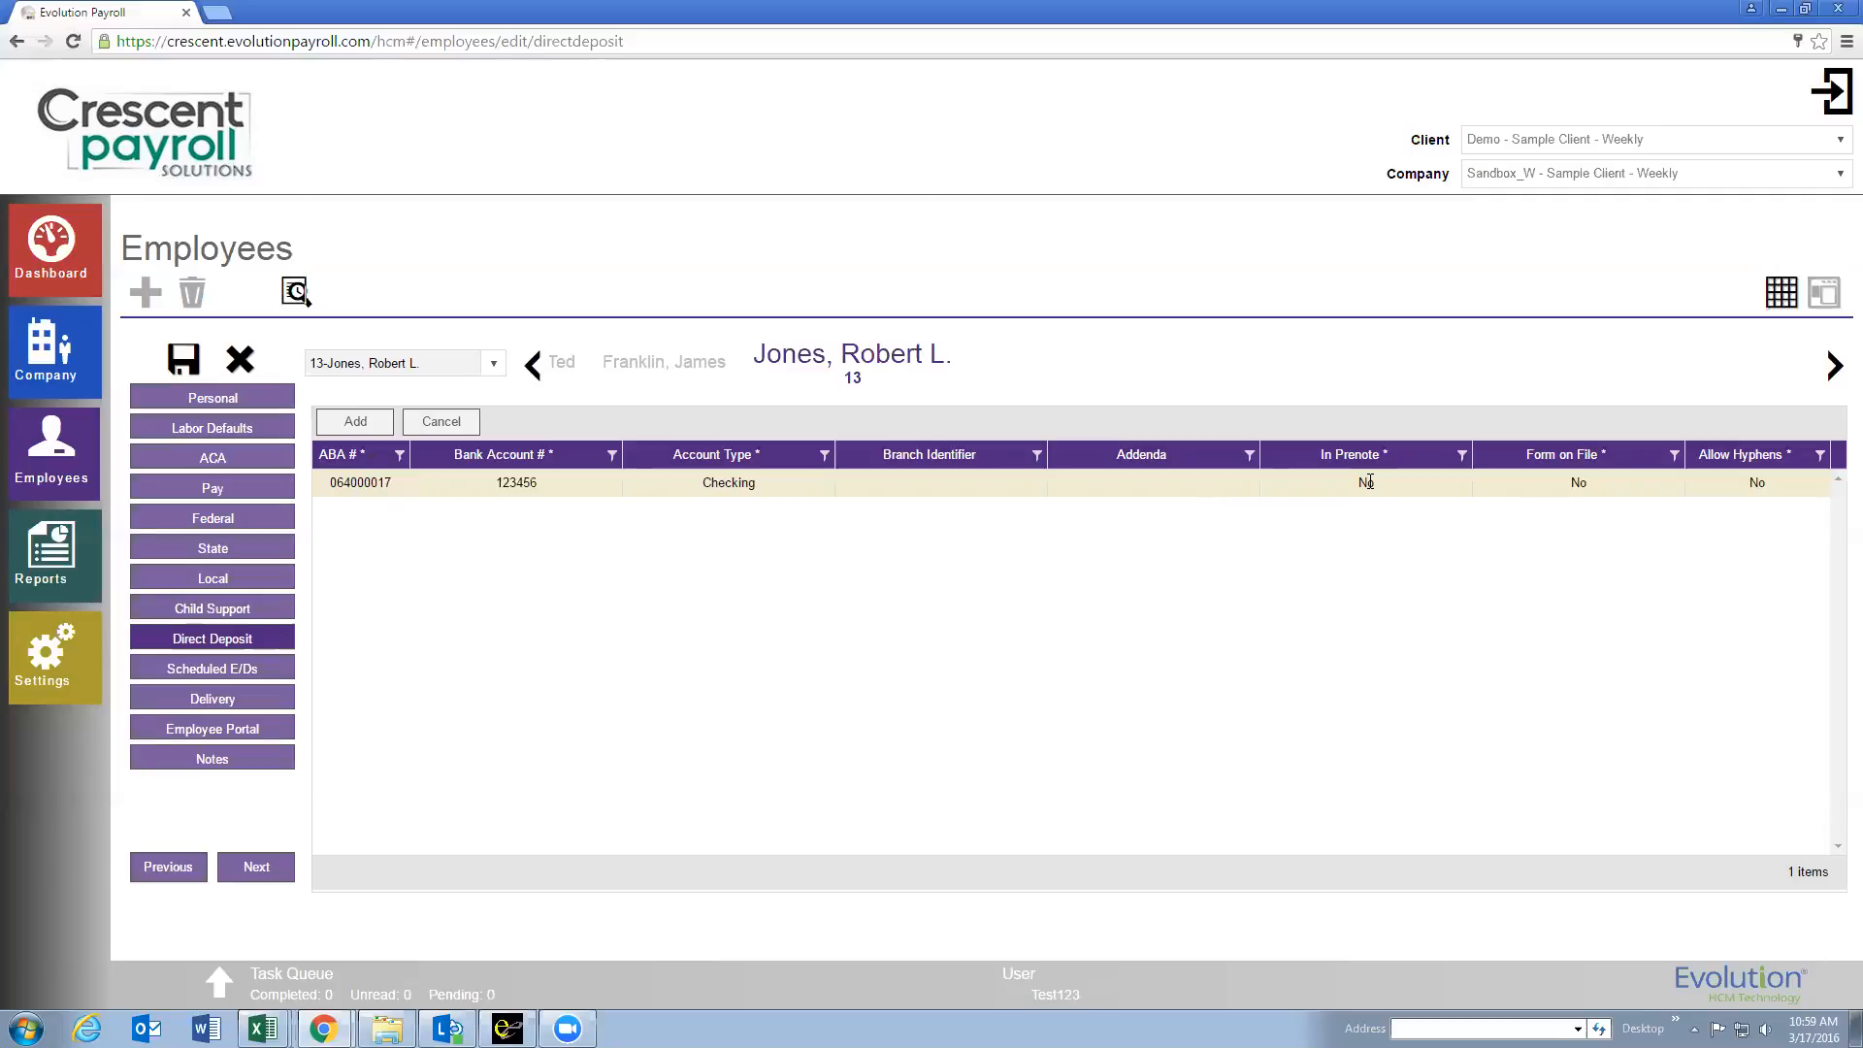
Set Form on File to Yes for the new direct deposit record and save it.
{"action": "left_click", "coordinate": [1579, 483]}
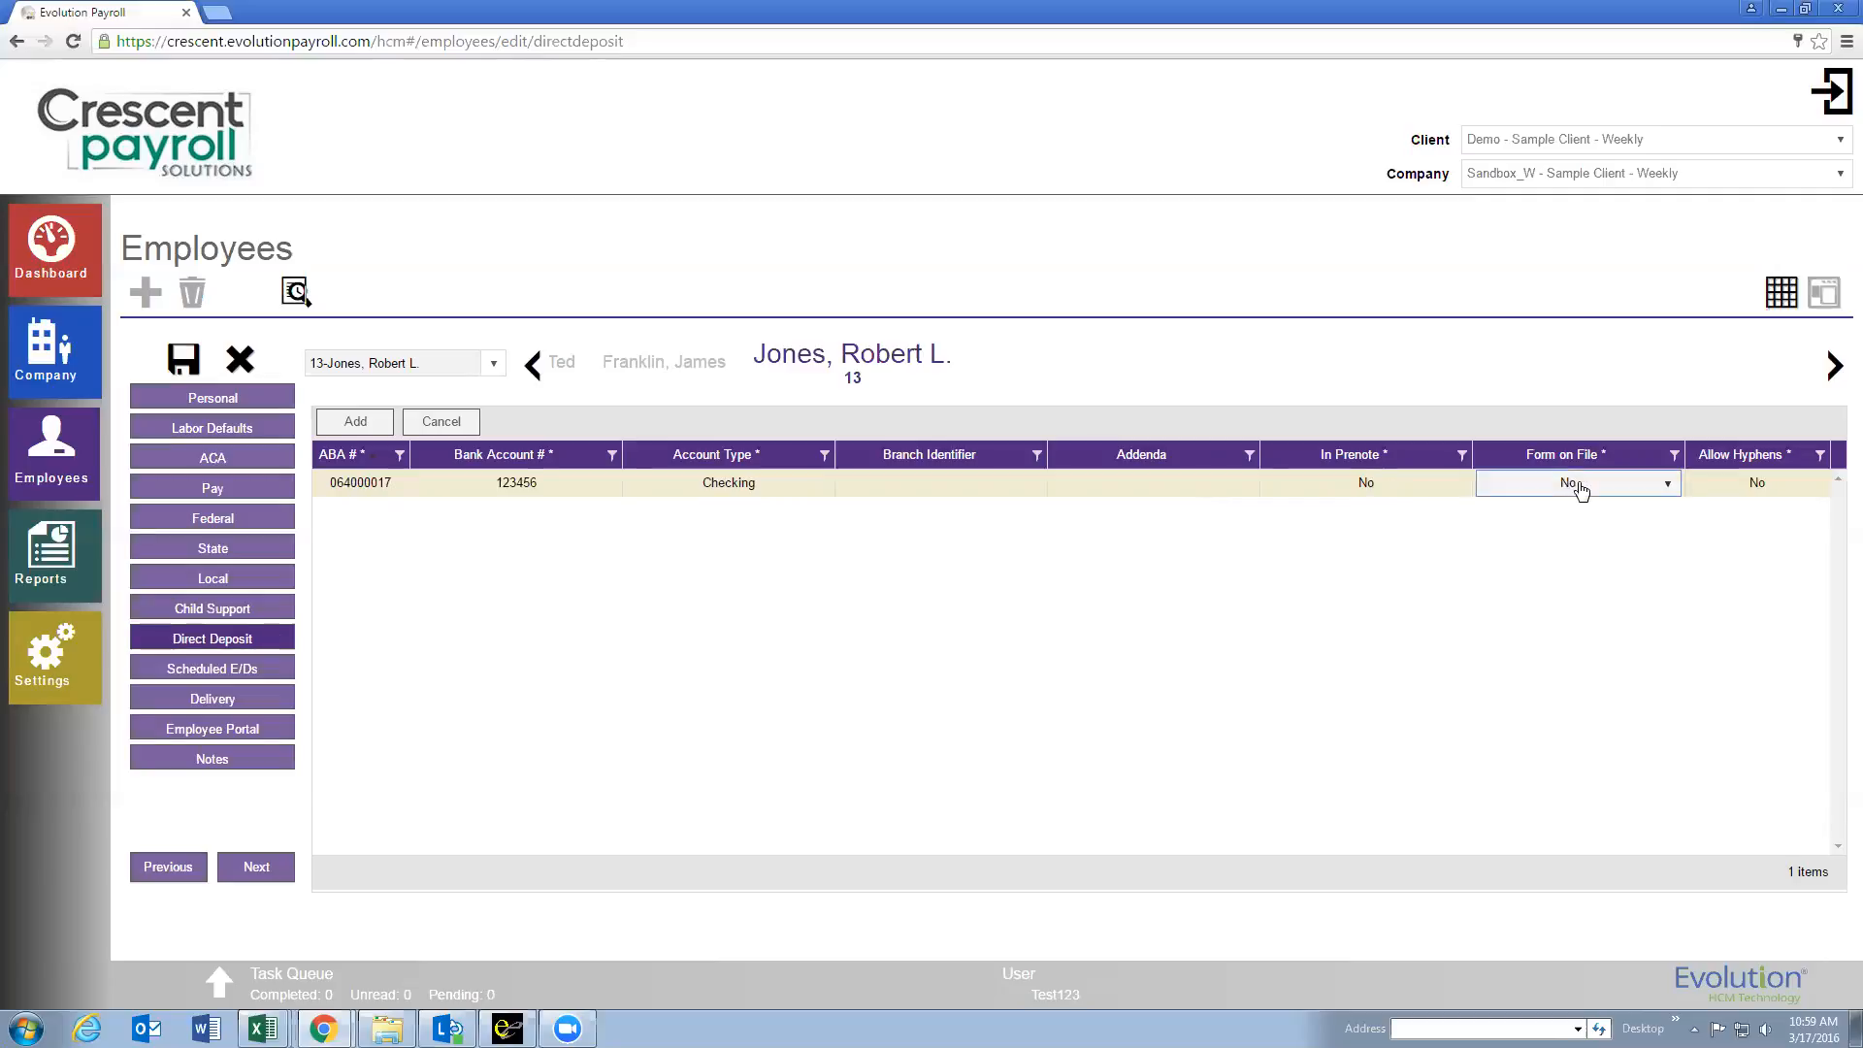
{"action": "left_click", "coordinate": [1669, 486]}
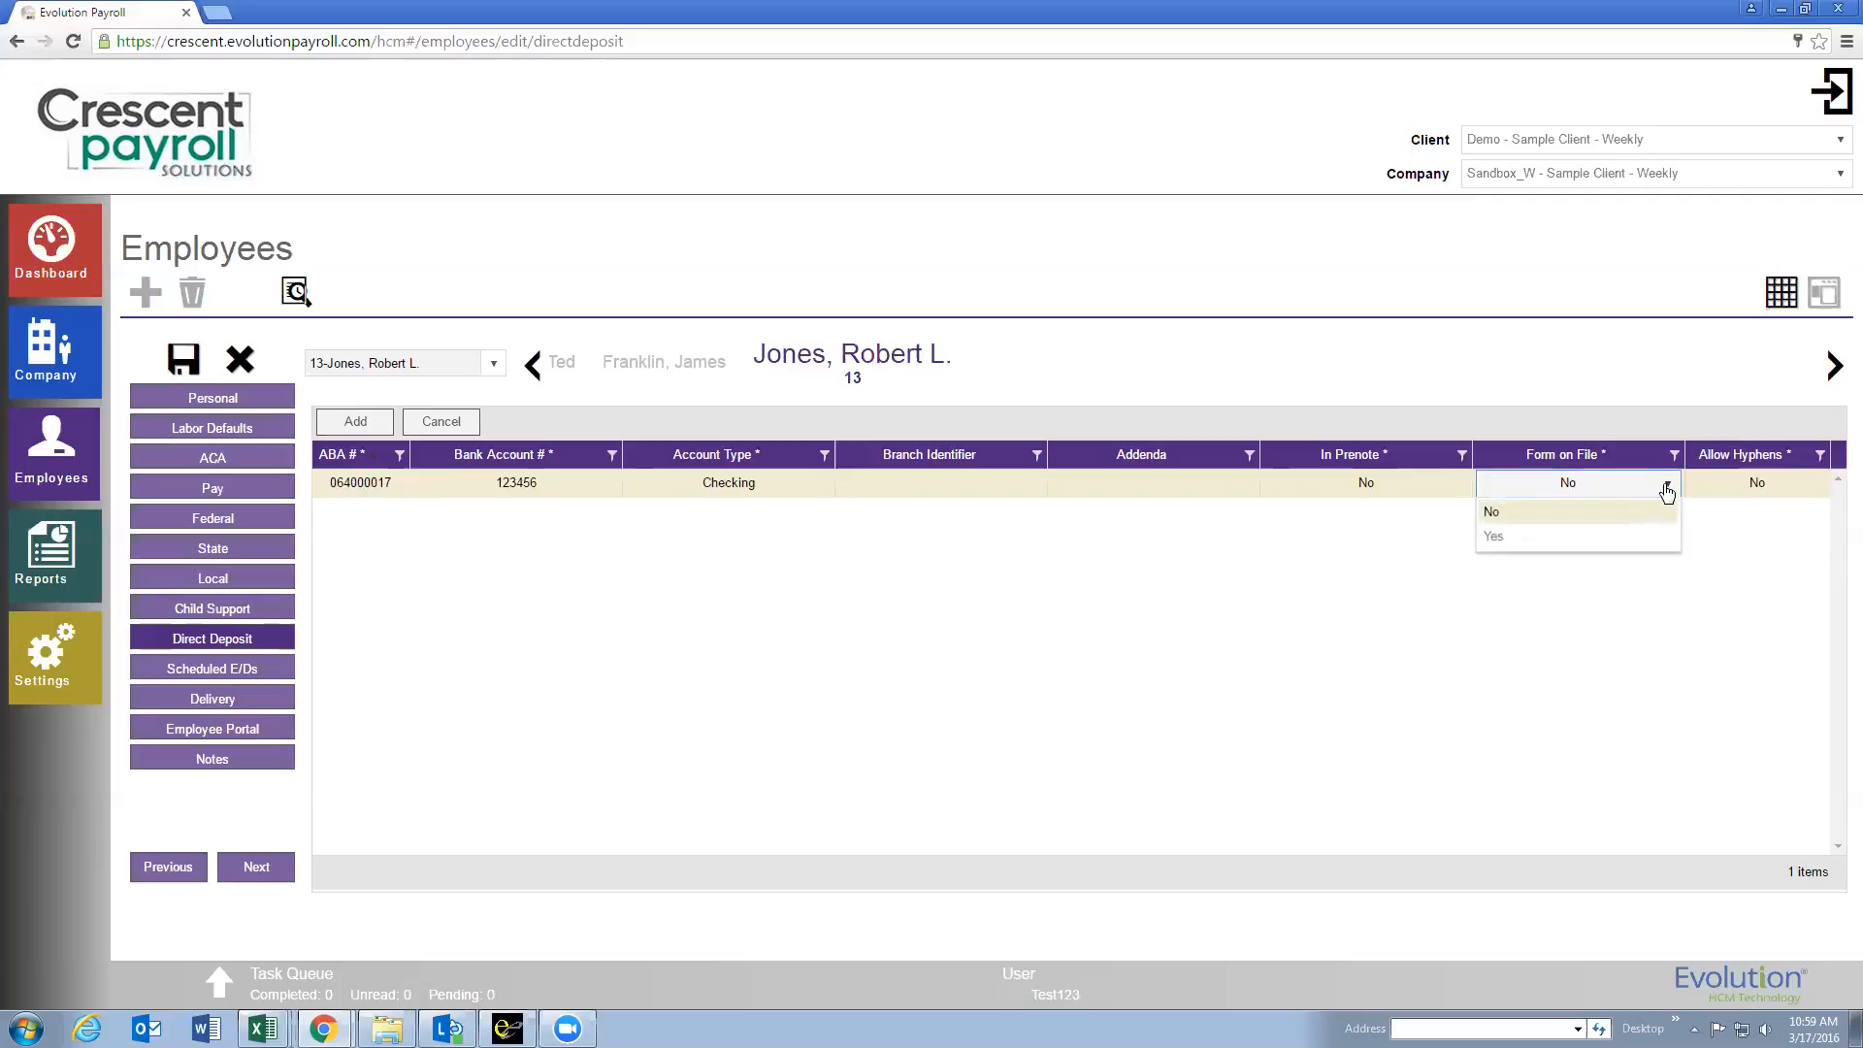
{"action": "left_click", "coordinate": [1621, 547]}
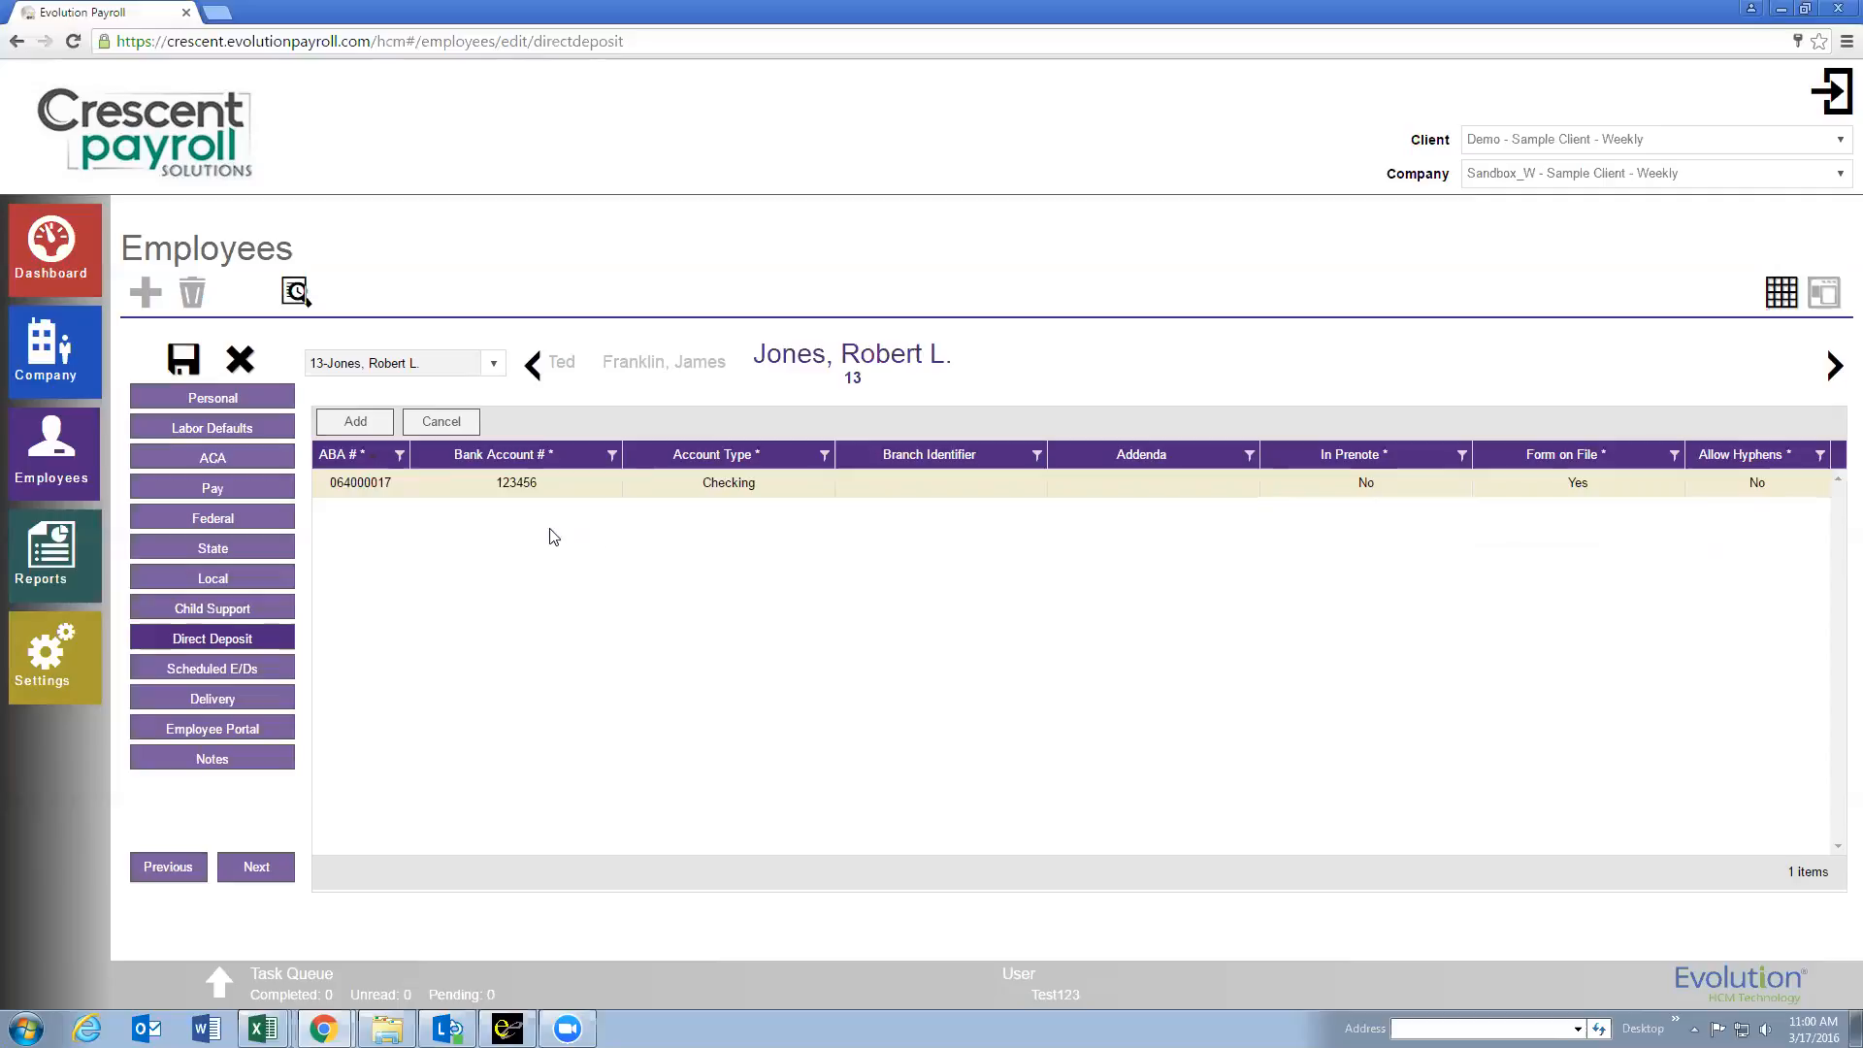
{"action": "left_click", "coordinate": [184, 361]}
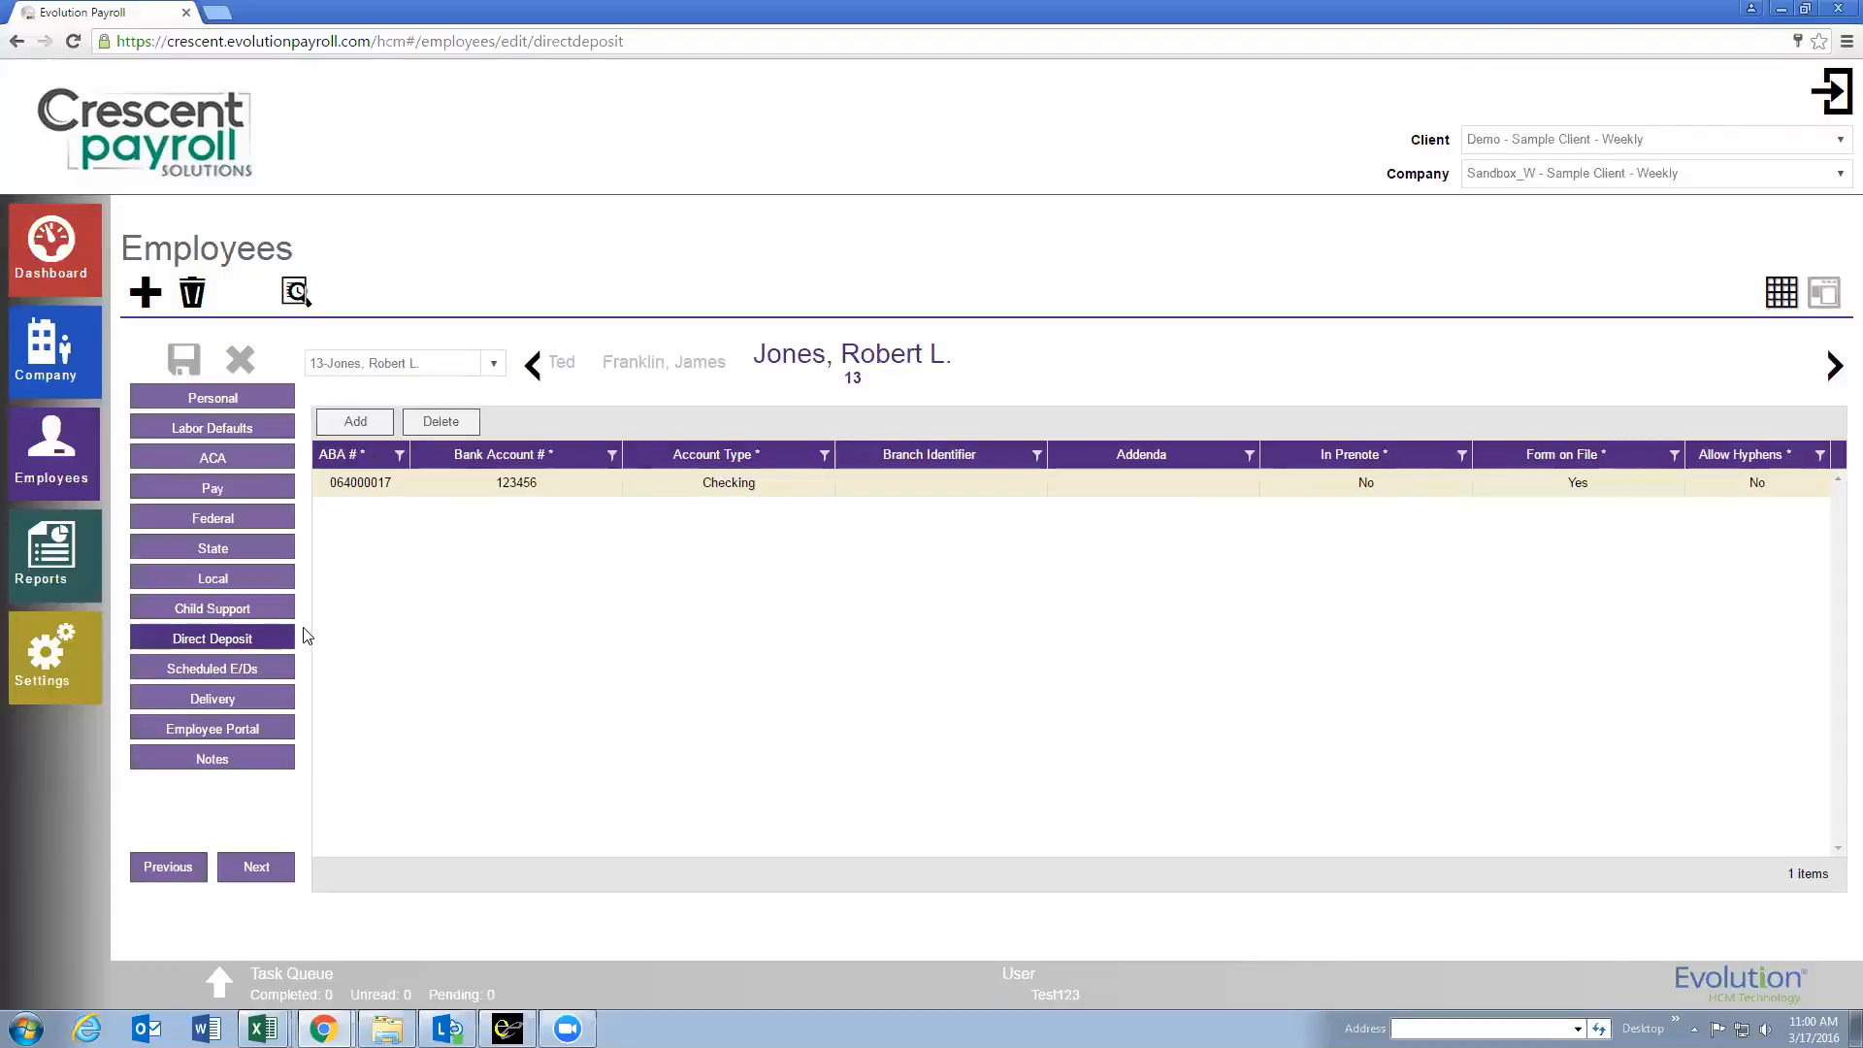
Add a scheduled E/D for the employee using code DD01, Net Pay Direct Deposit.
{"action": "left_click", "coordinate": [214, 674]}
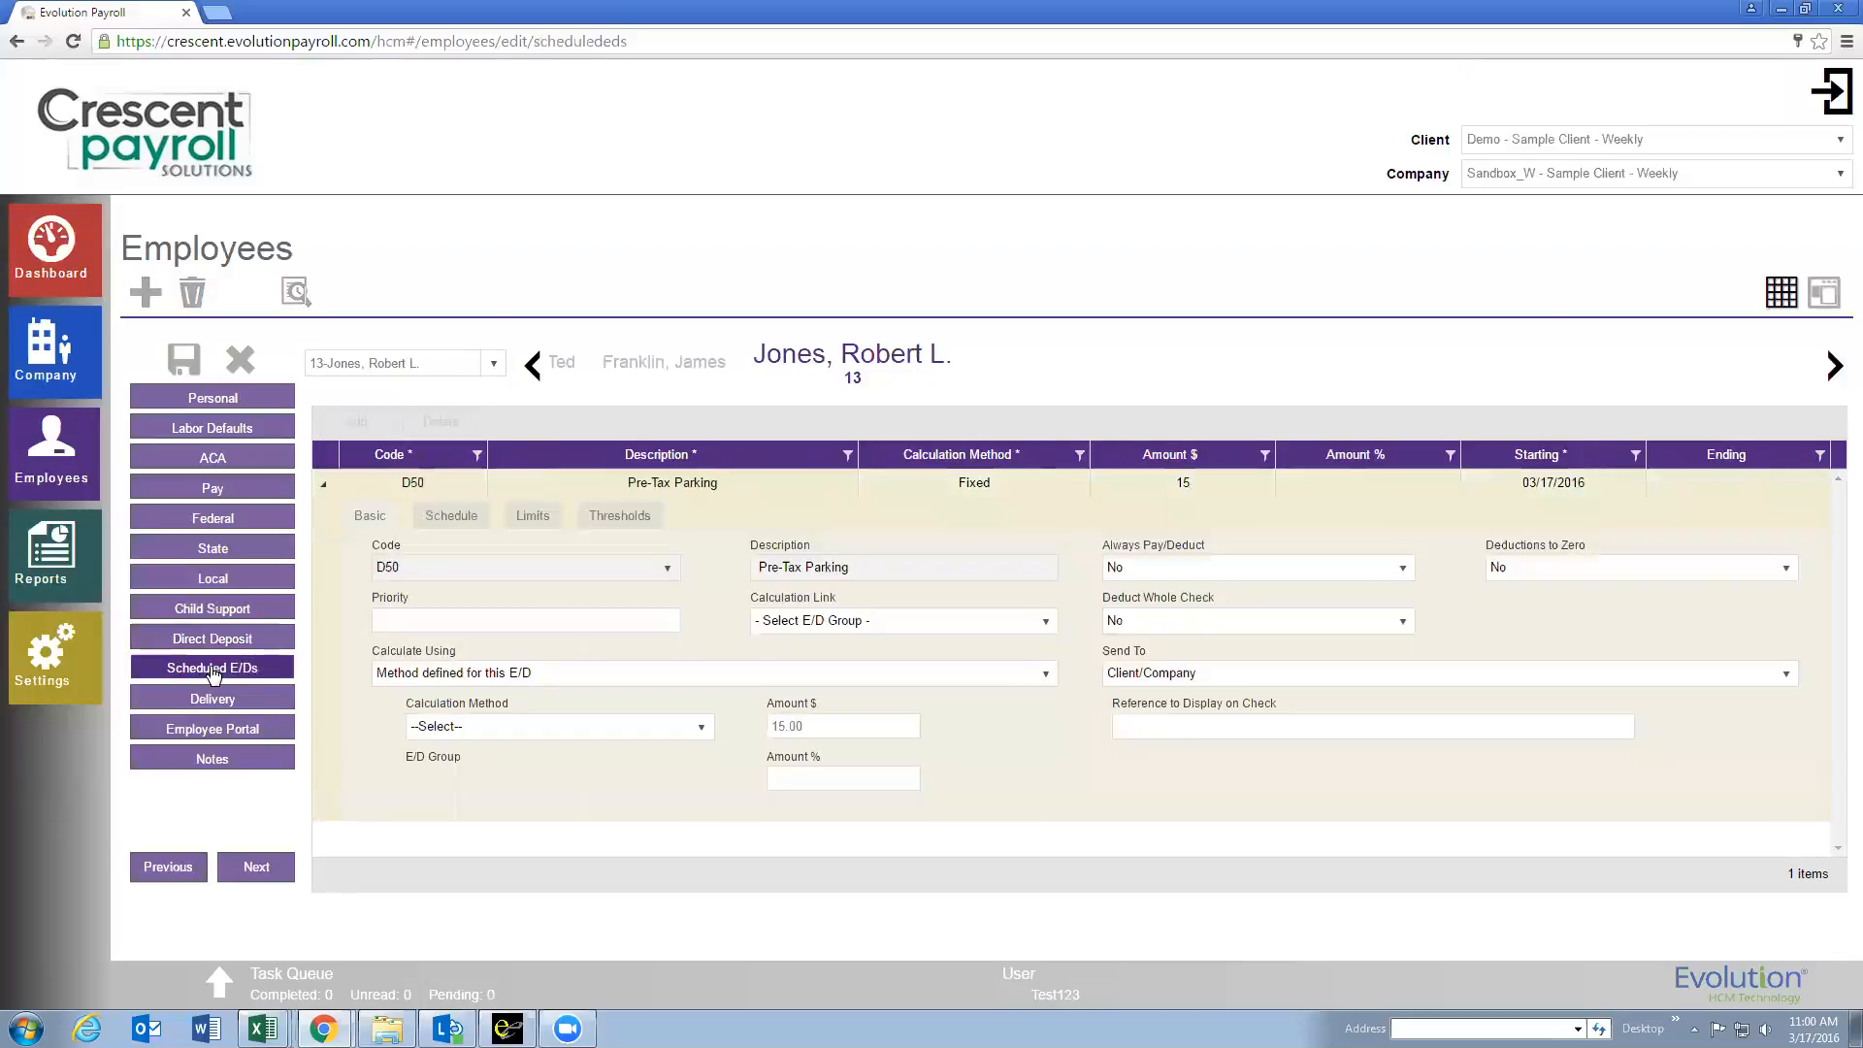
{"action": "left_click", "coordinate": [324, 485]}
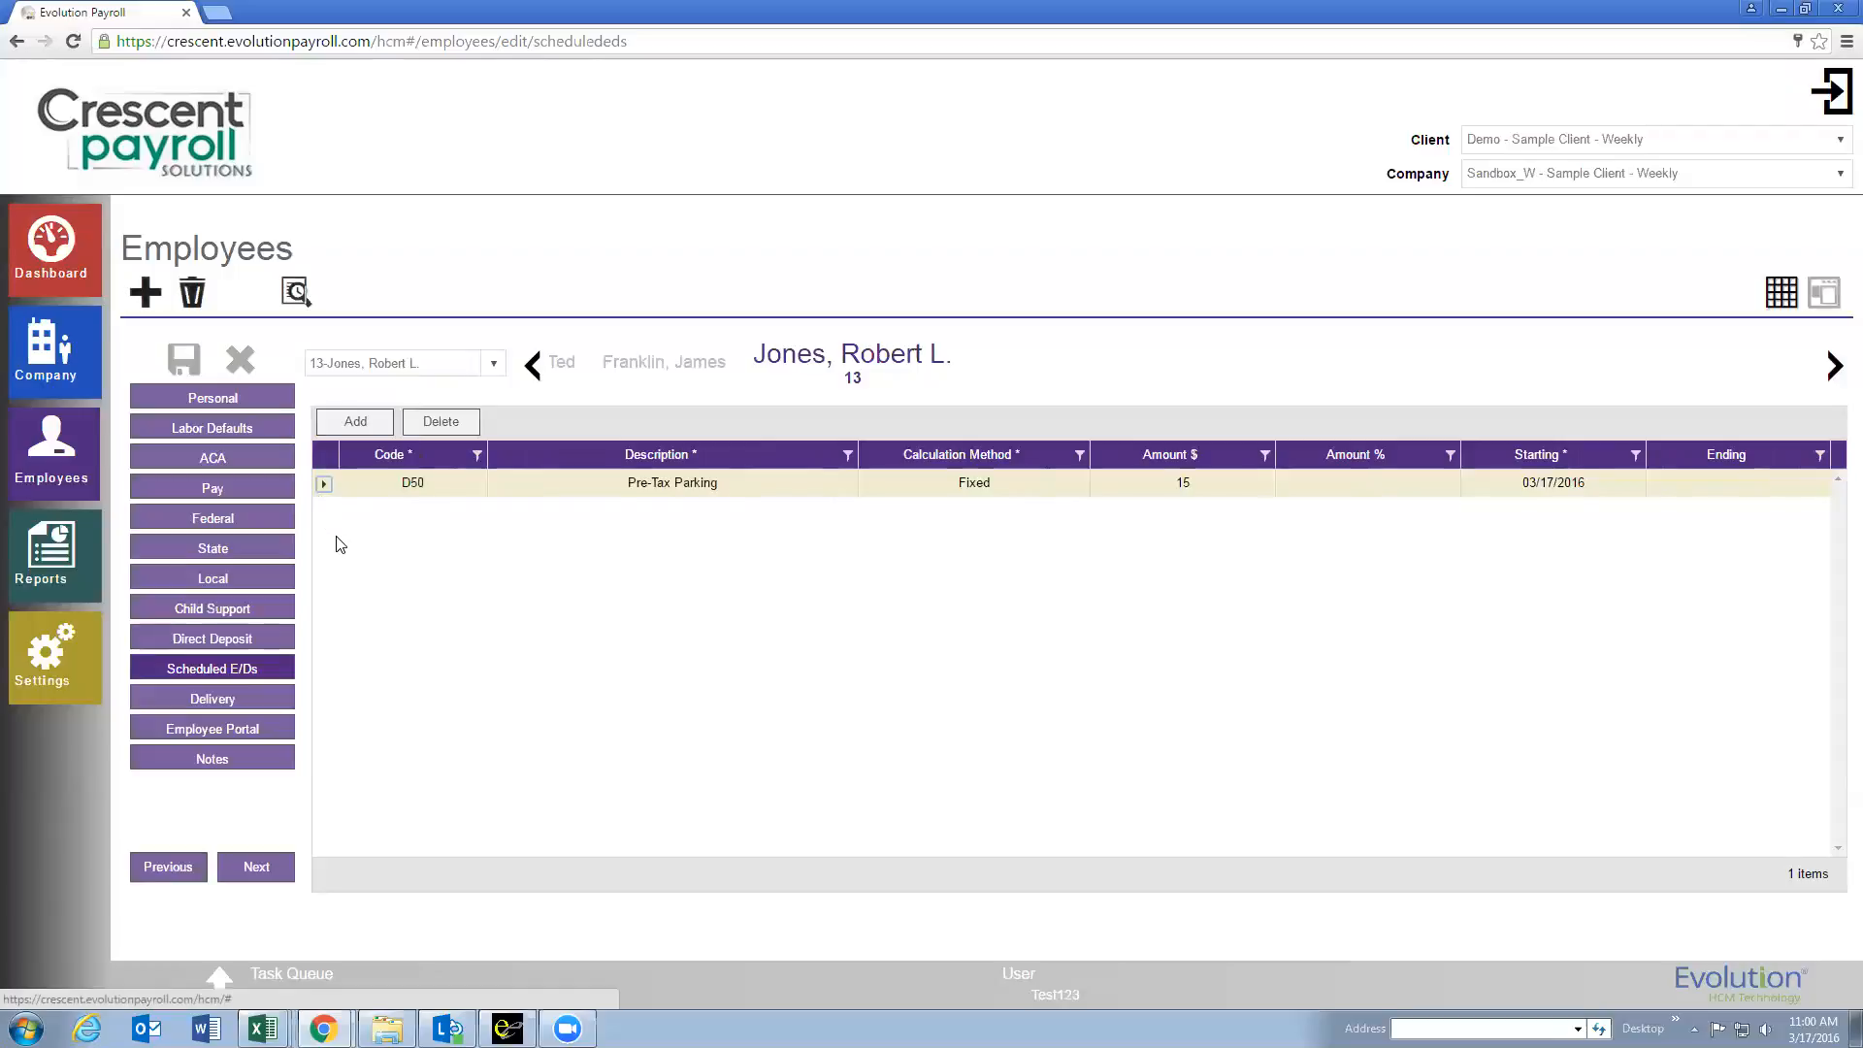
{"action": "left_click", "coordinate": [354, 423]}
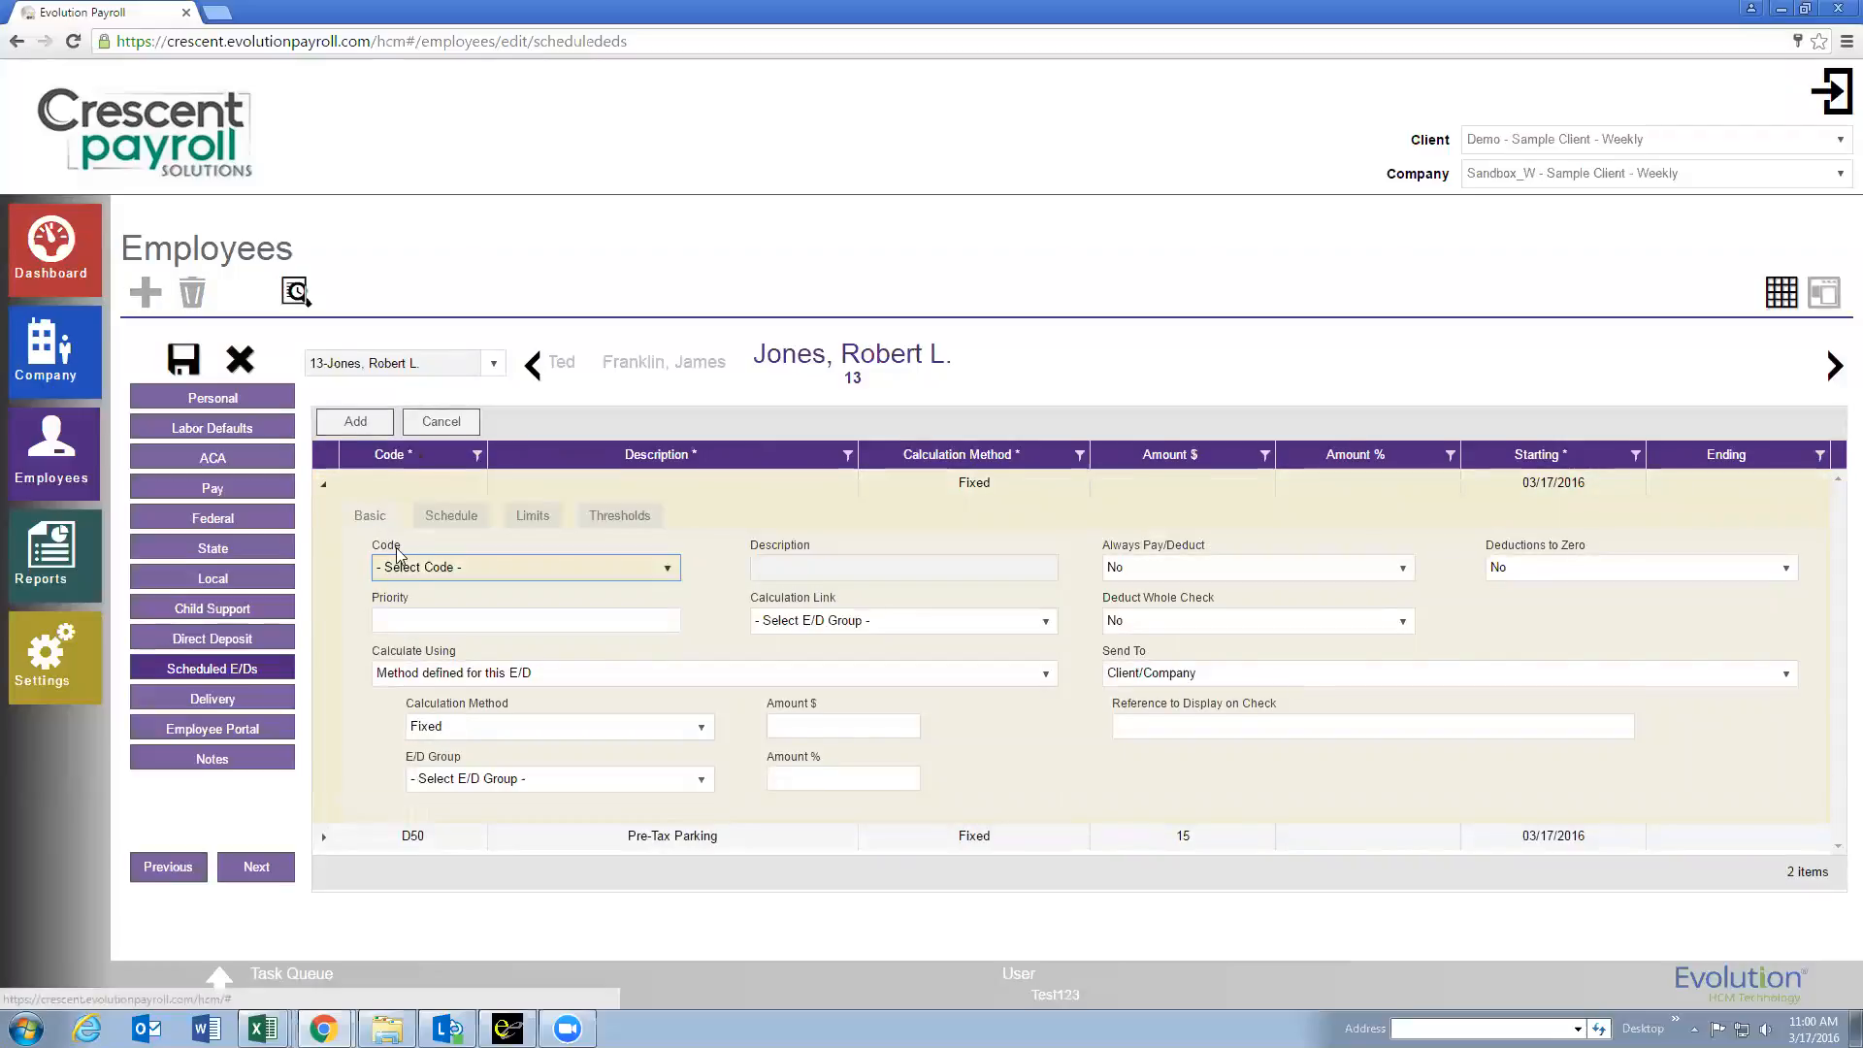
{"action": "left_click", "coordinate": [494, 572]}
{"action": "left_click_drag", "start_coordinate": [721, 660], "coordinate": [724, 685]}
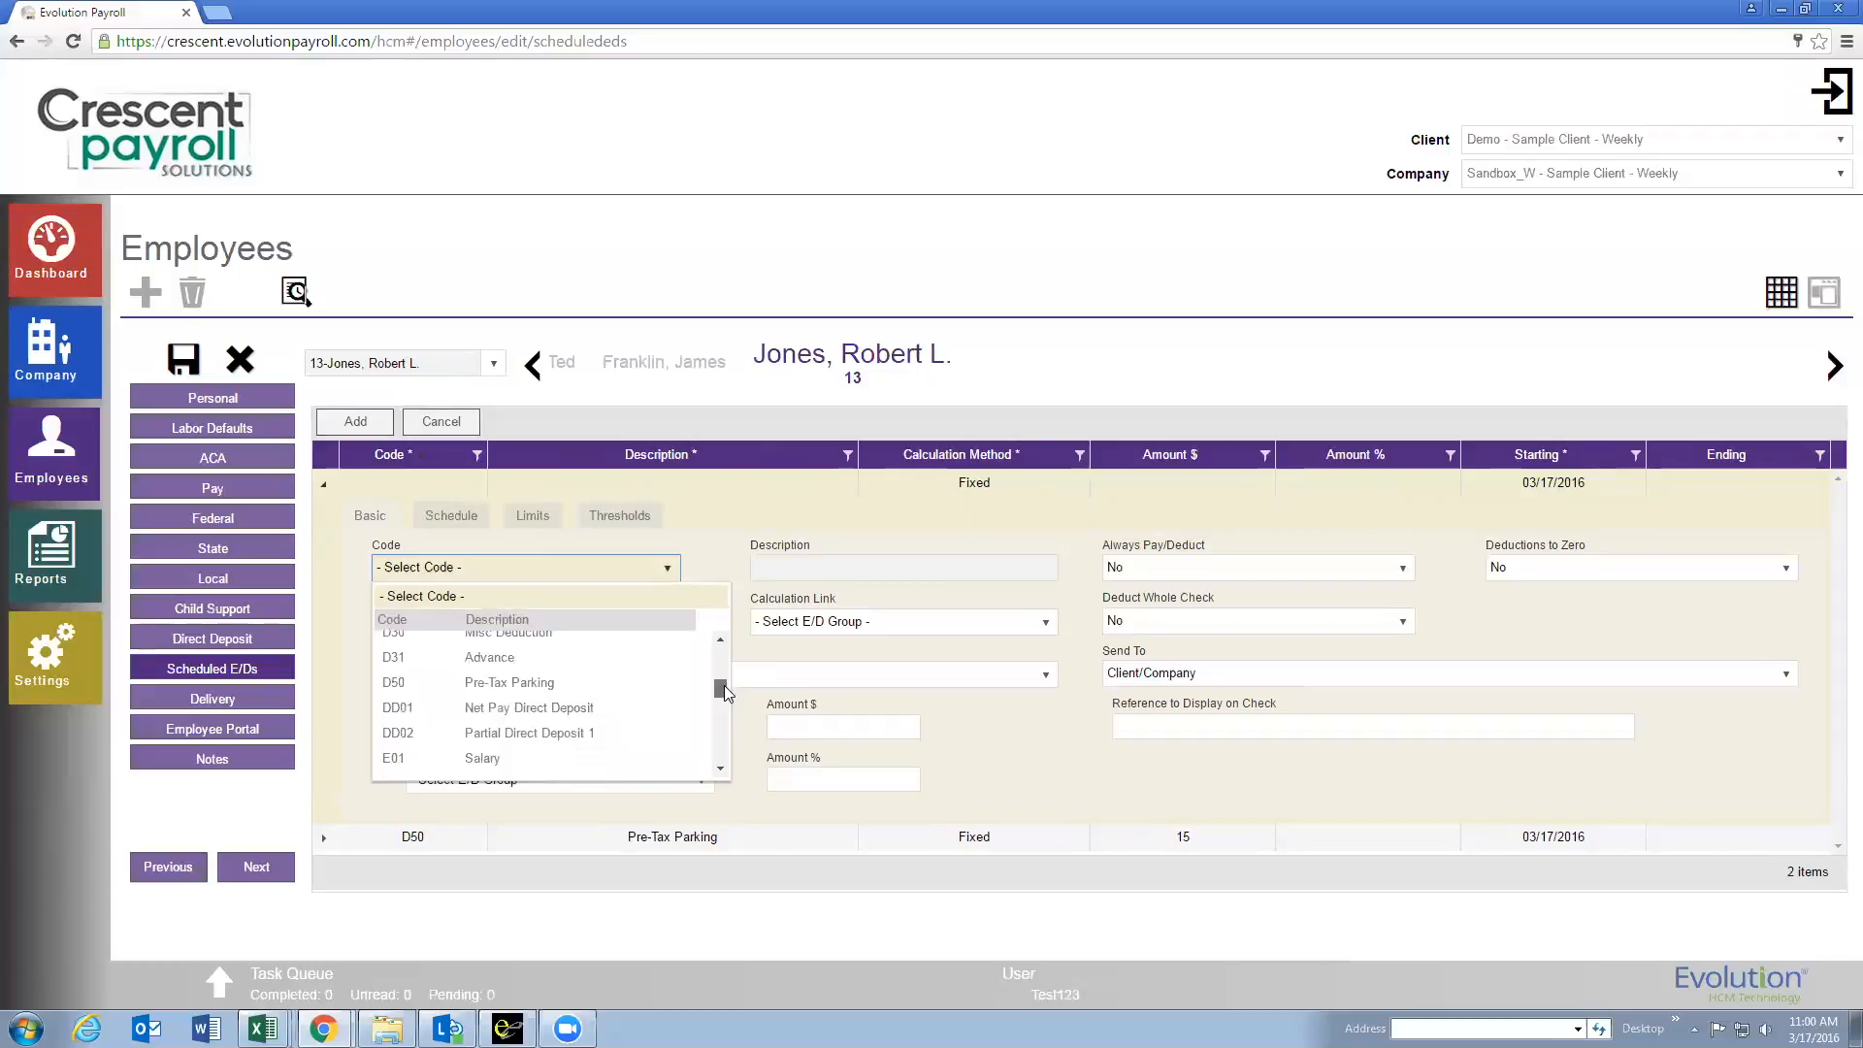
{"action": "left_click", "coordinate": [521, 710]}
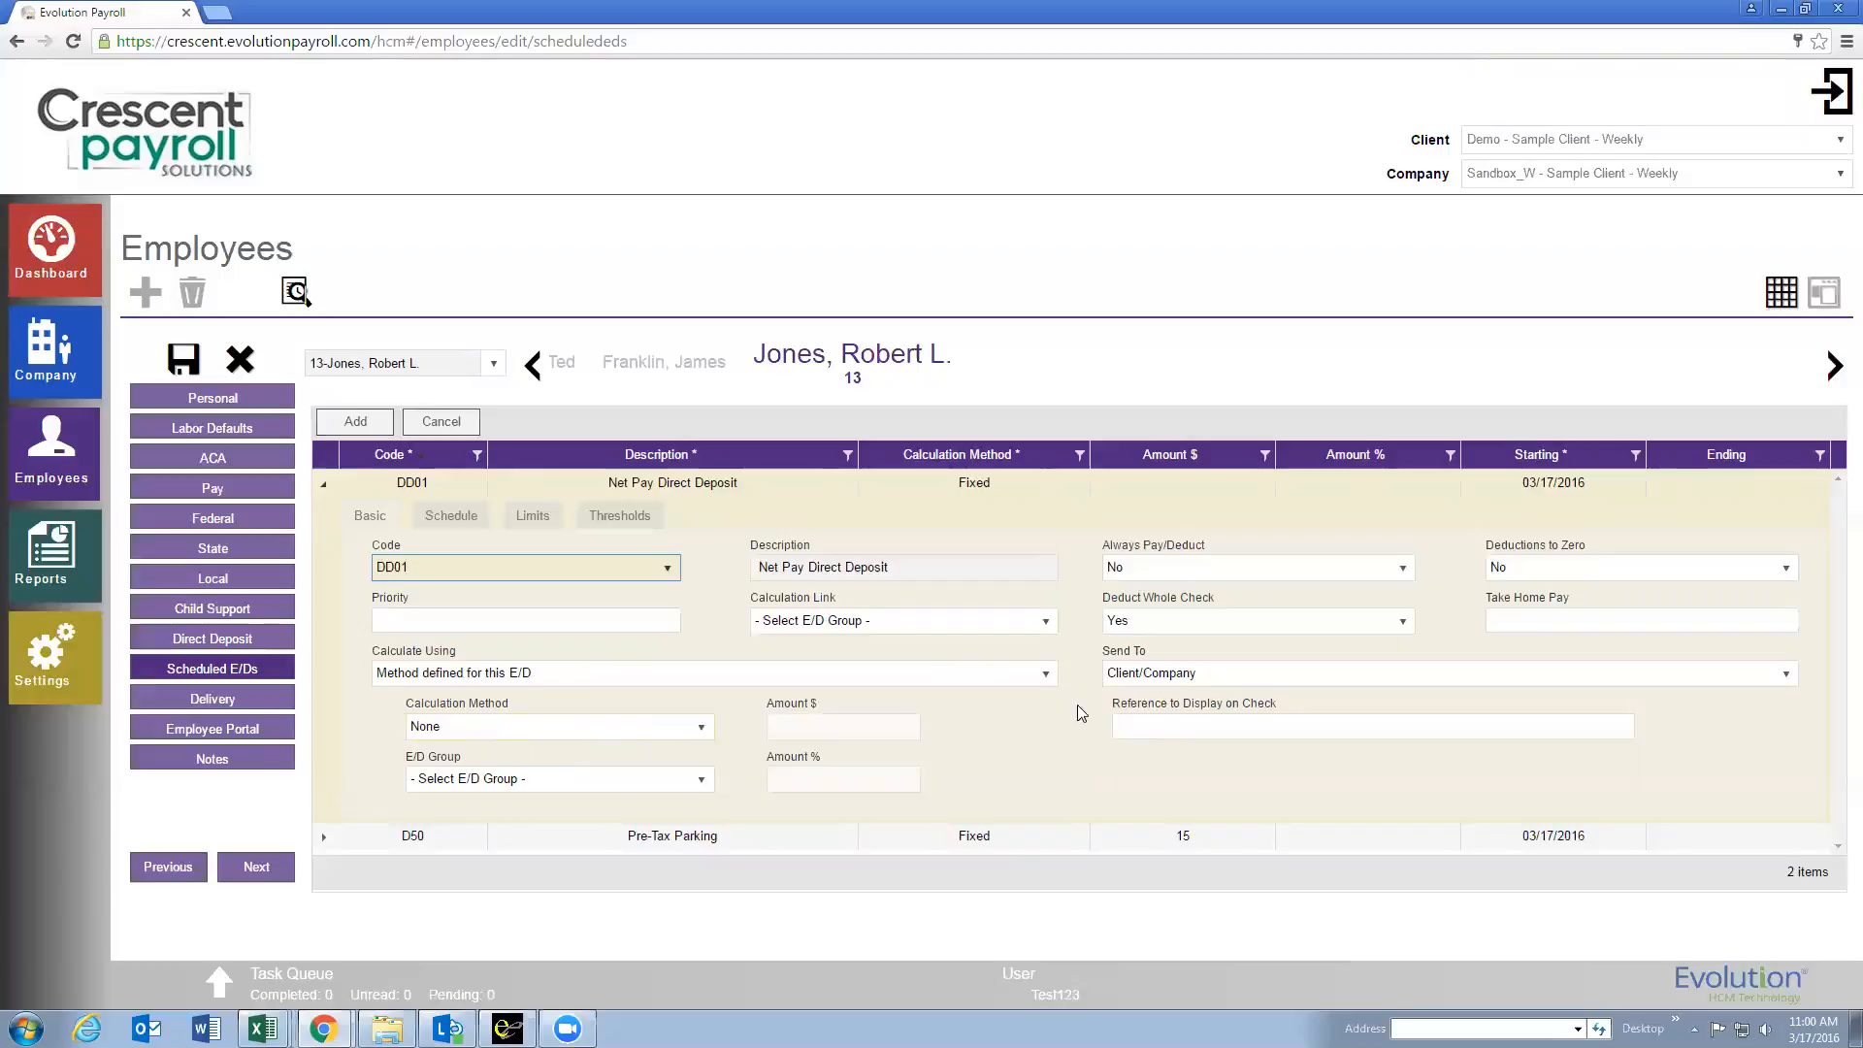
Set the DD01 entry's Send To option to Direct Deposit and choose the employee's bank account as the direct deposit account.
{"action": "left_click_drag", "start_coordinate": [1100, 647], "coordinate": [1153, 648]}
{"action": "left_click", "coordinate": [1148, 673]}
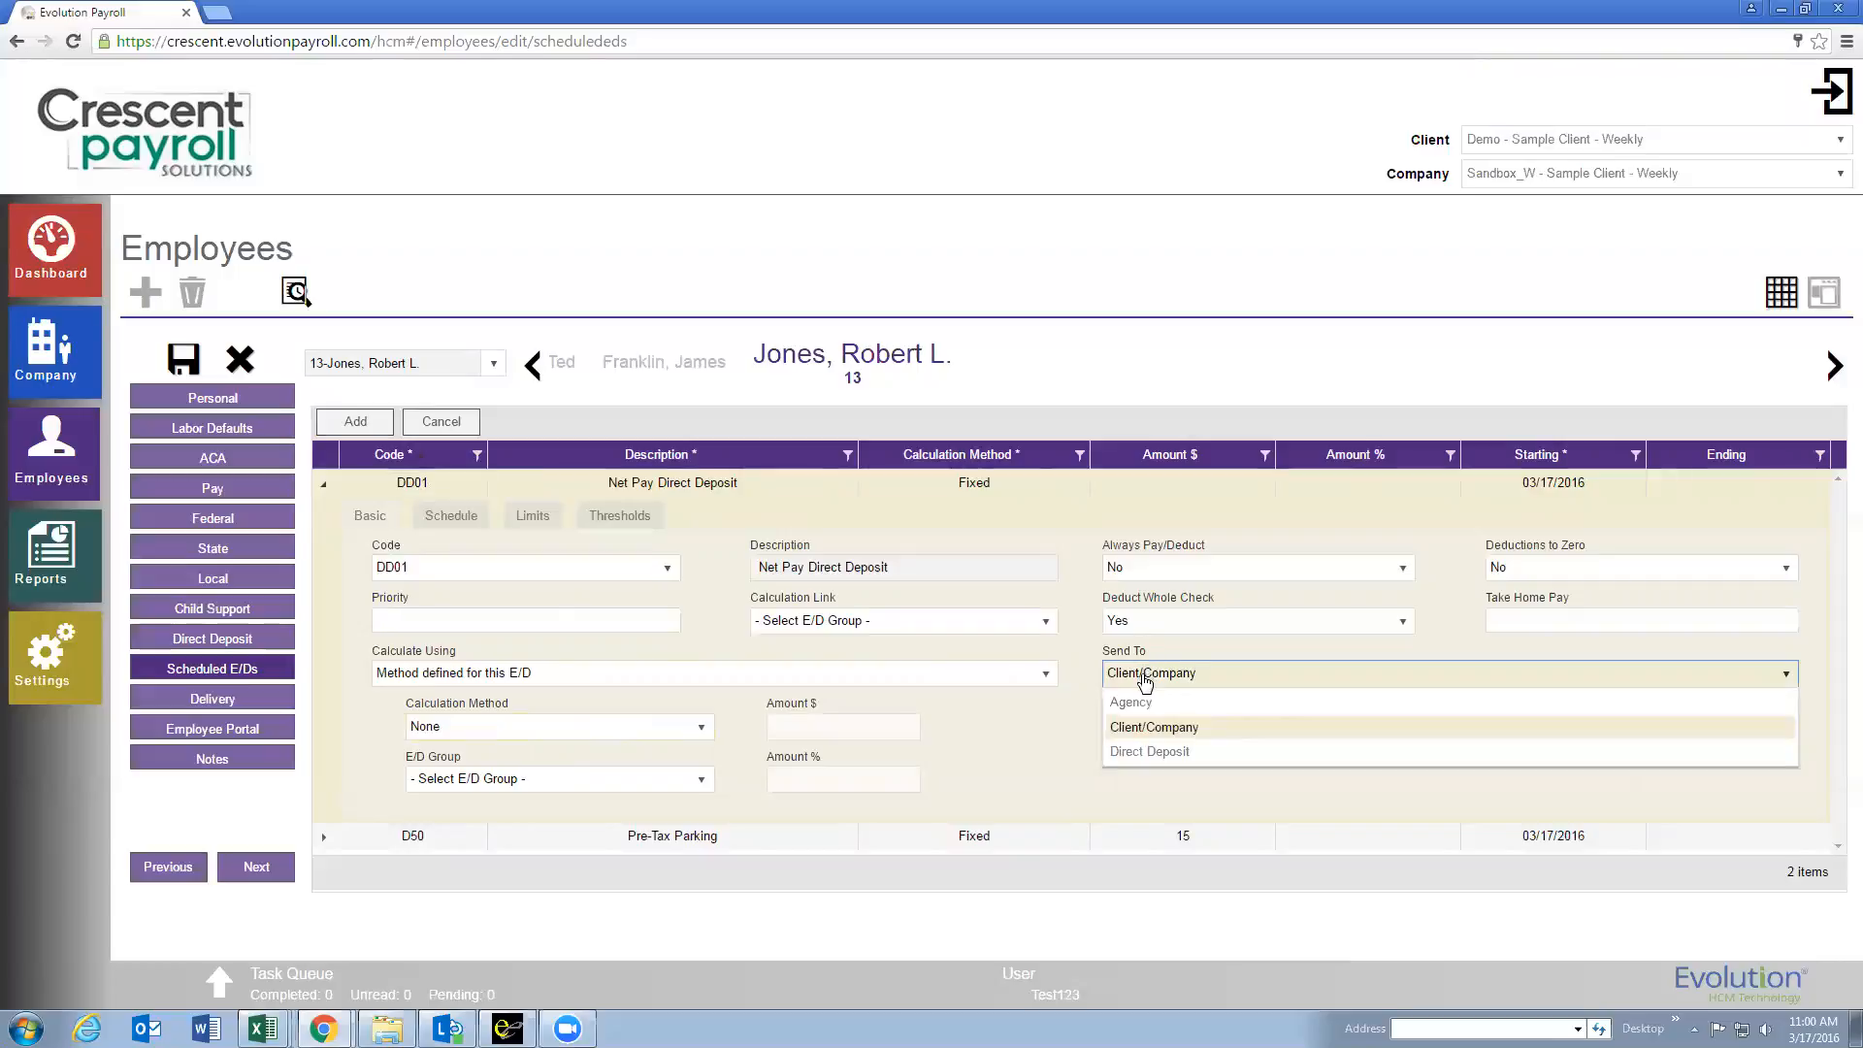
{"action": "left_click", "coordinate": [1168, 752]}
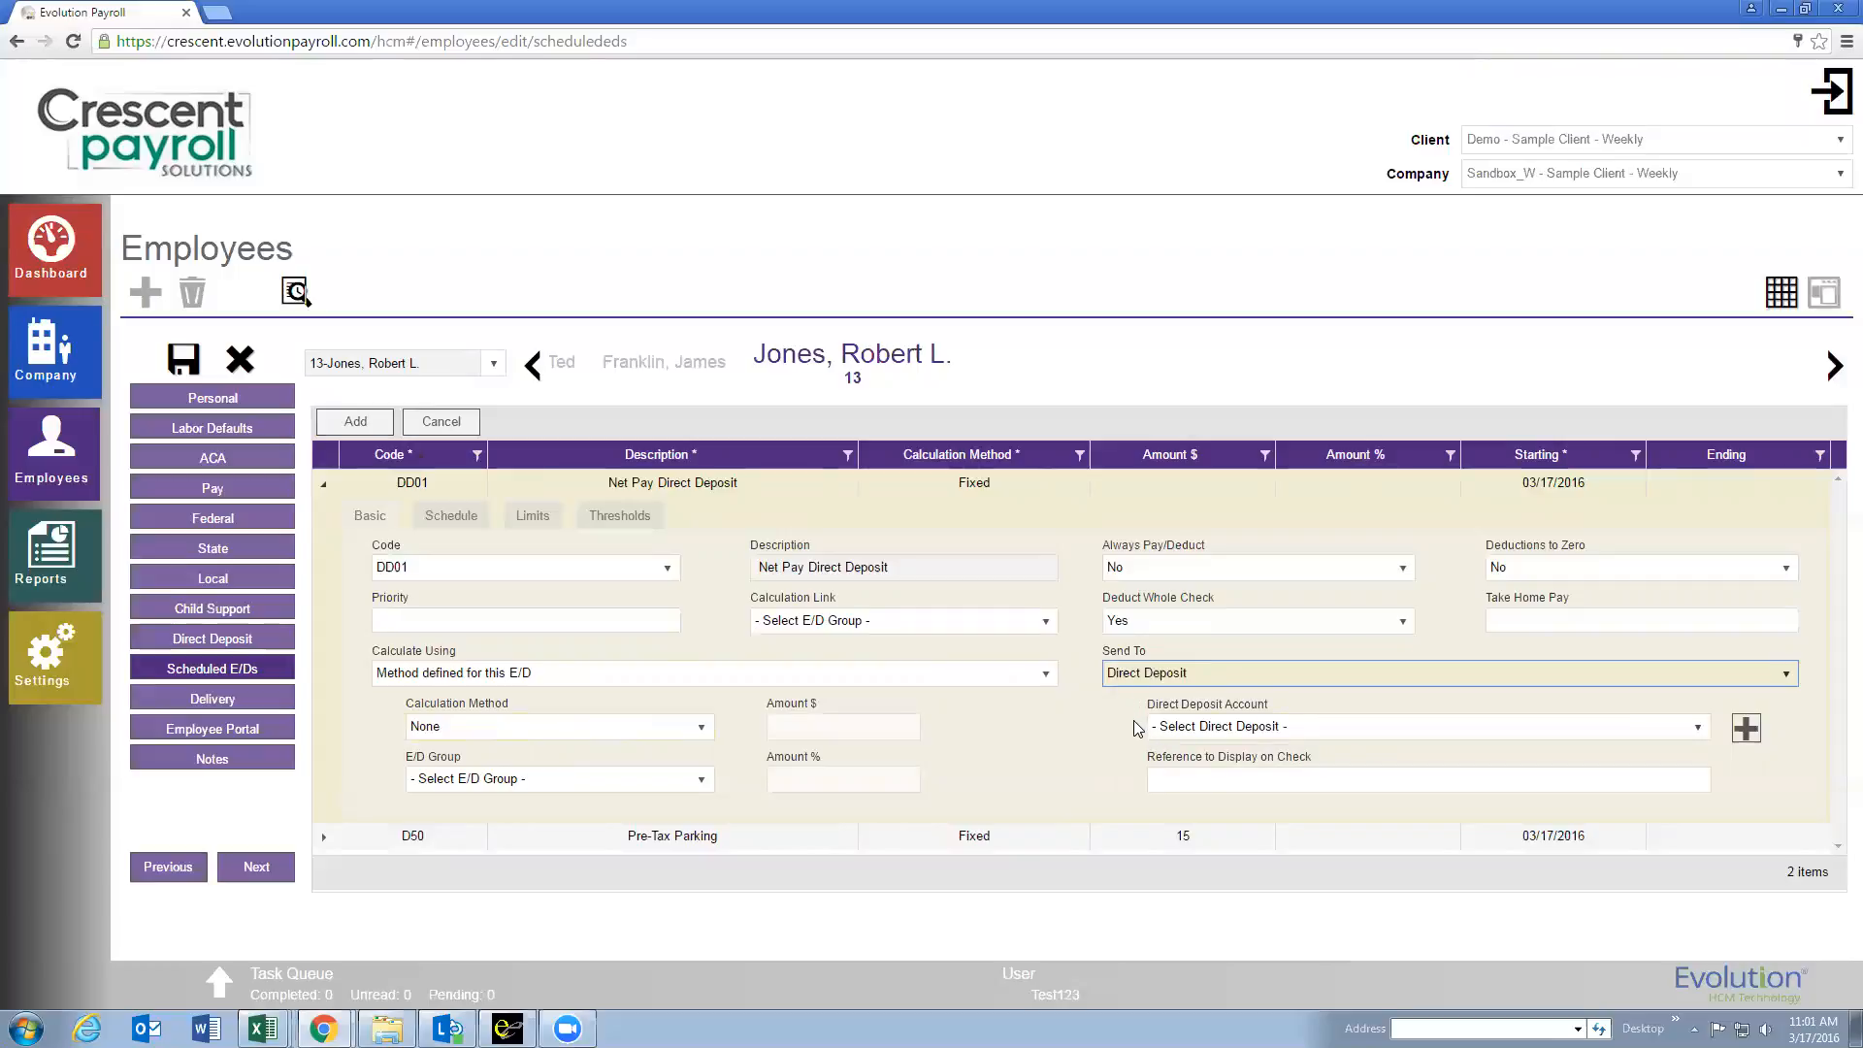
{"action": "left_click", "coordinate": [1316, 728]}
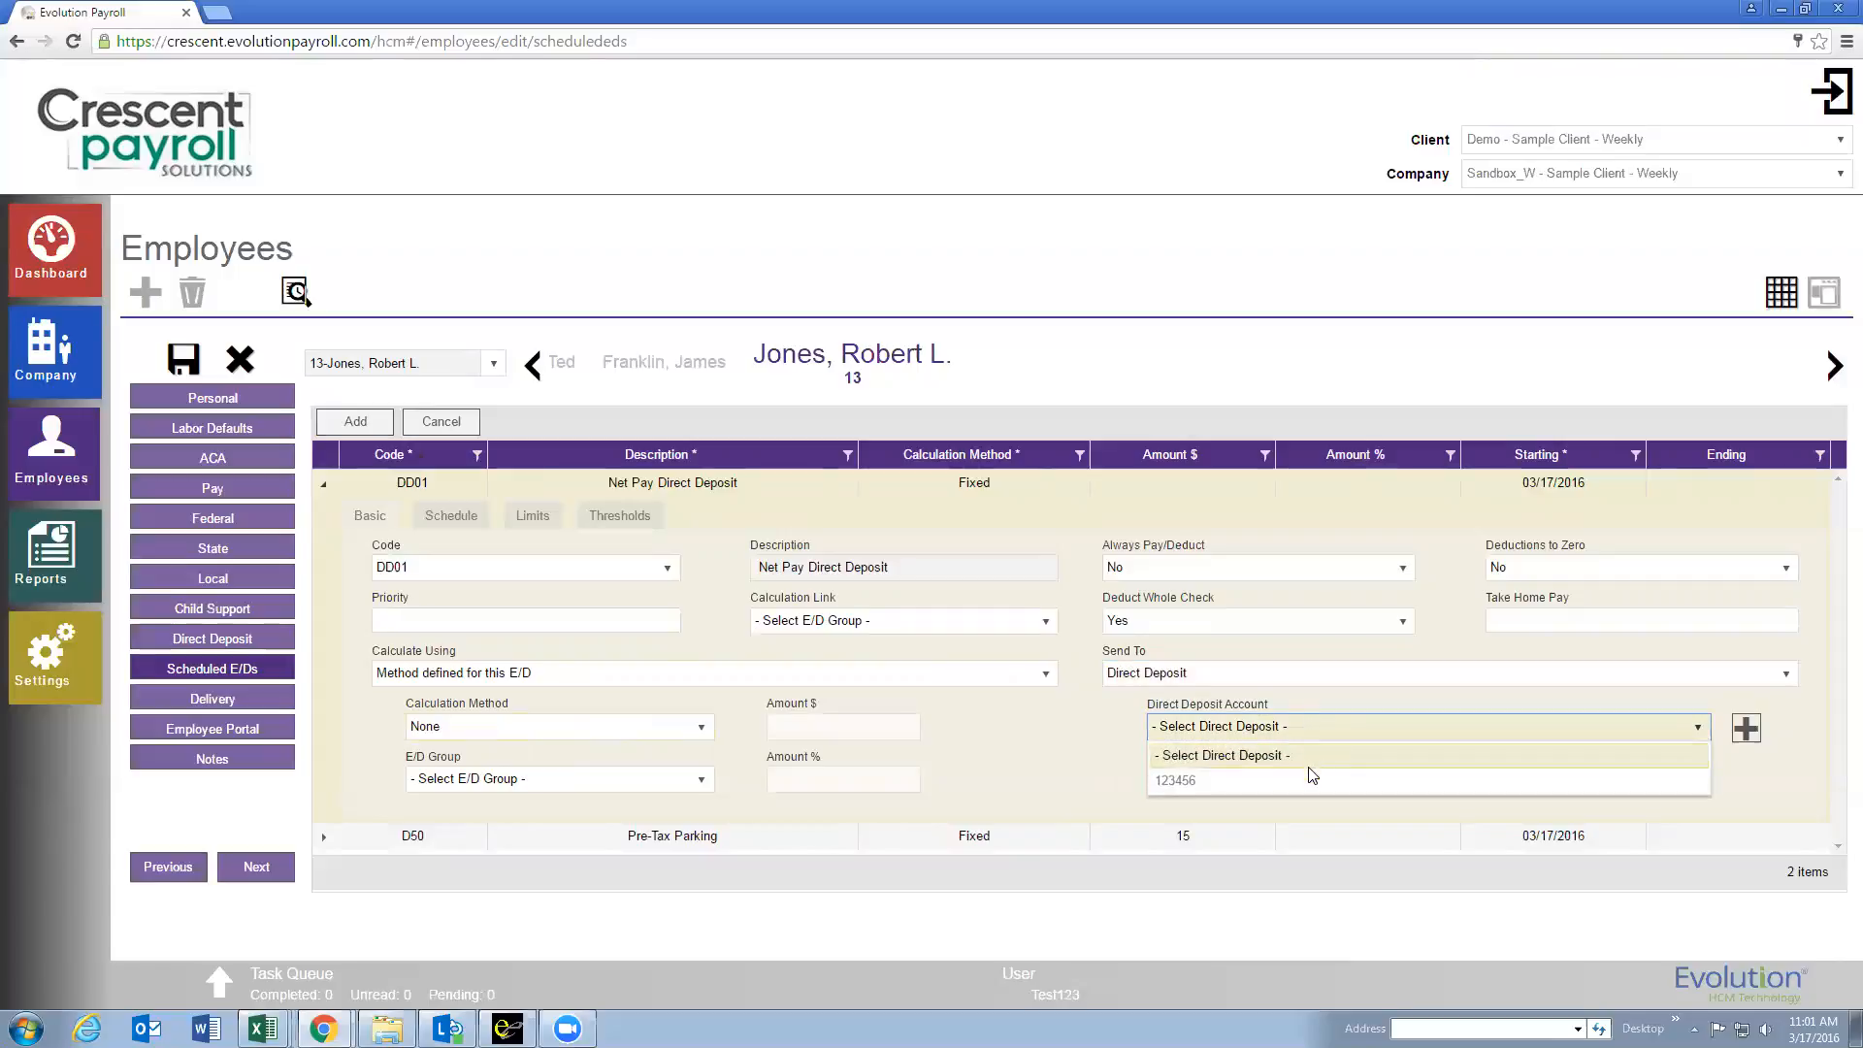
{"action": "left_click", "coordinate": [1237, 780]}
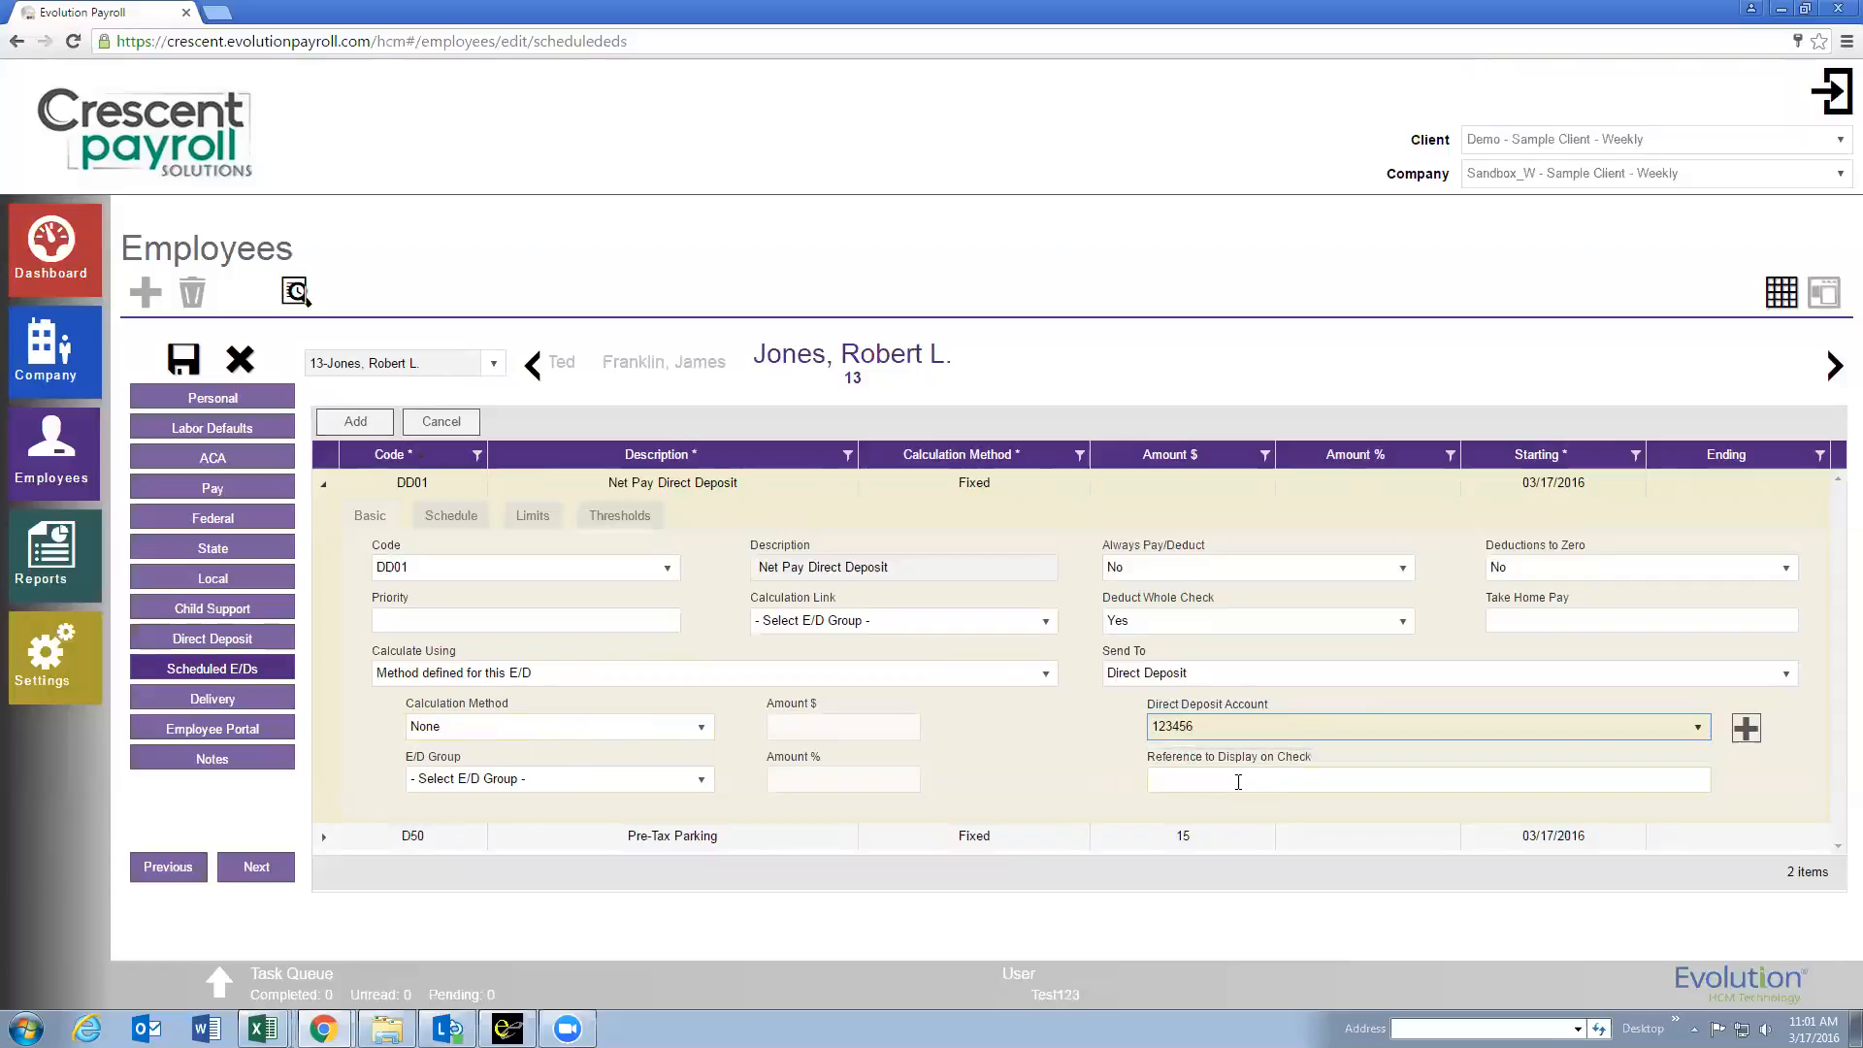
Review the DD01 entry's code, its Send To option and its direct deposit account selection.
{"action": "left_click", "coordinate": [439, 573]}
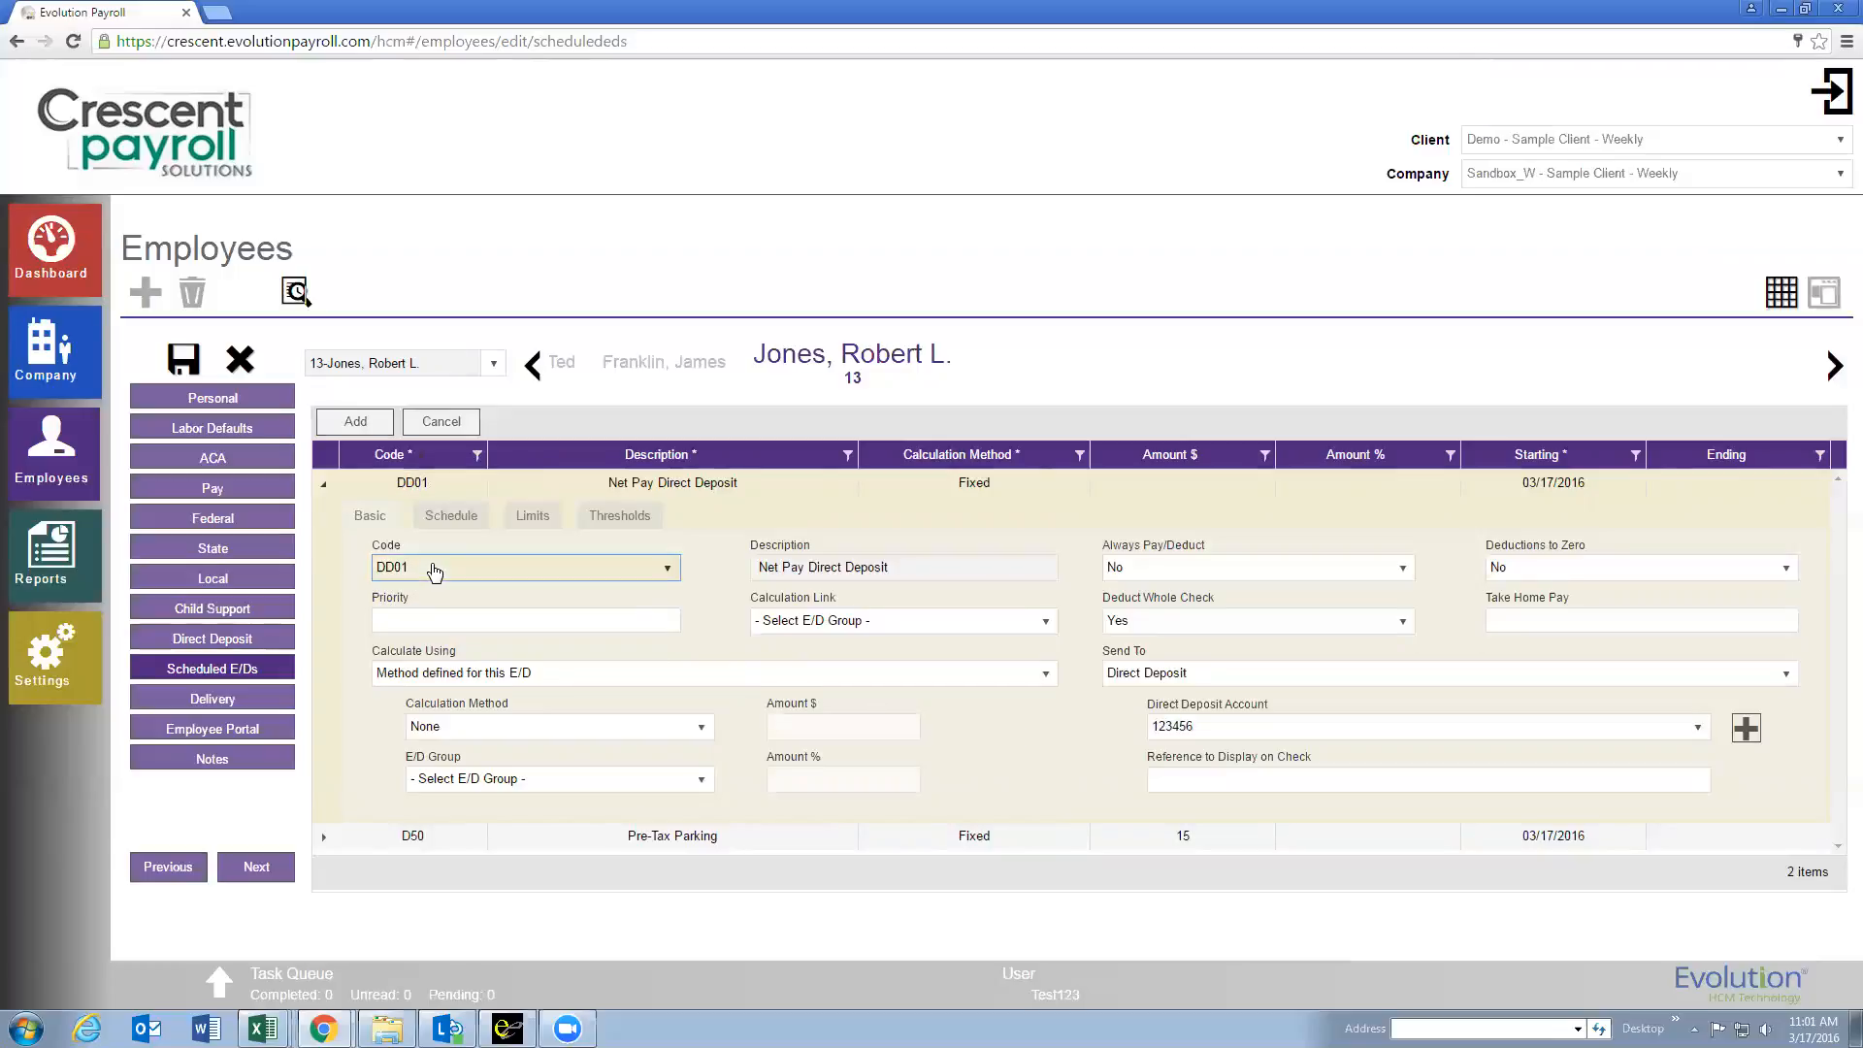
{"action": "left_click", "coordinate": [340, 650]}
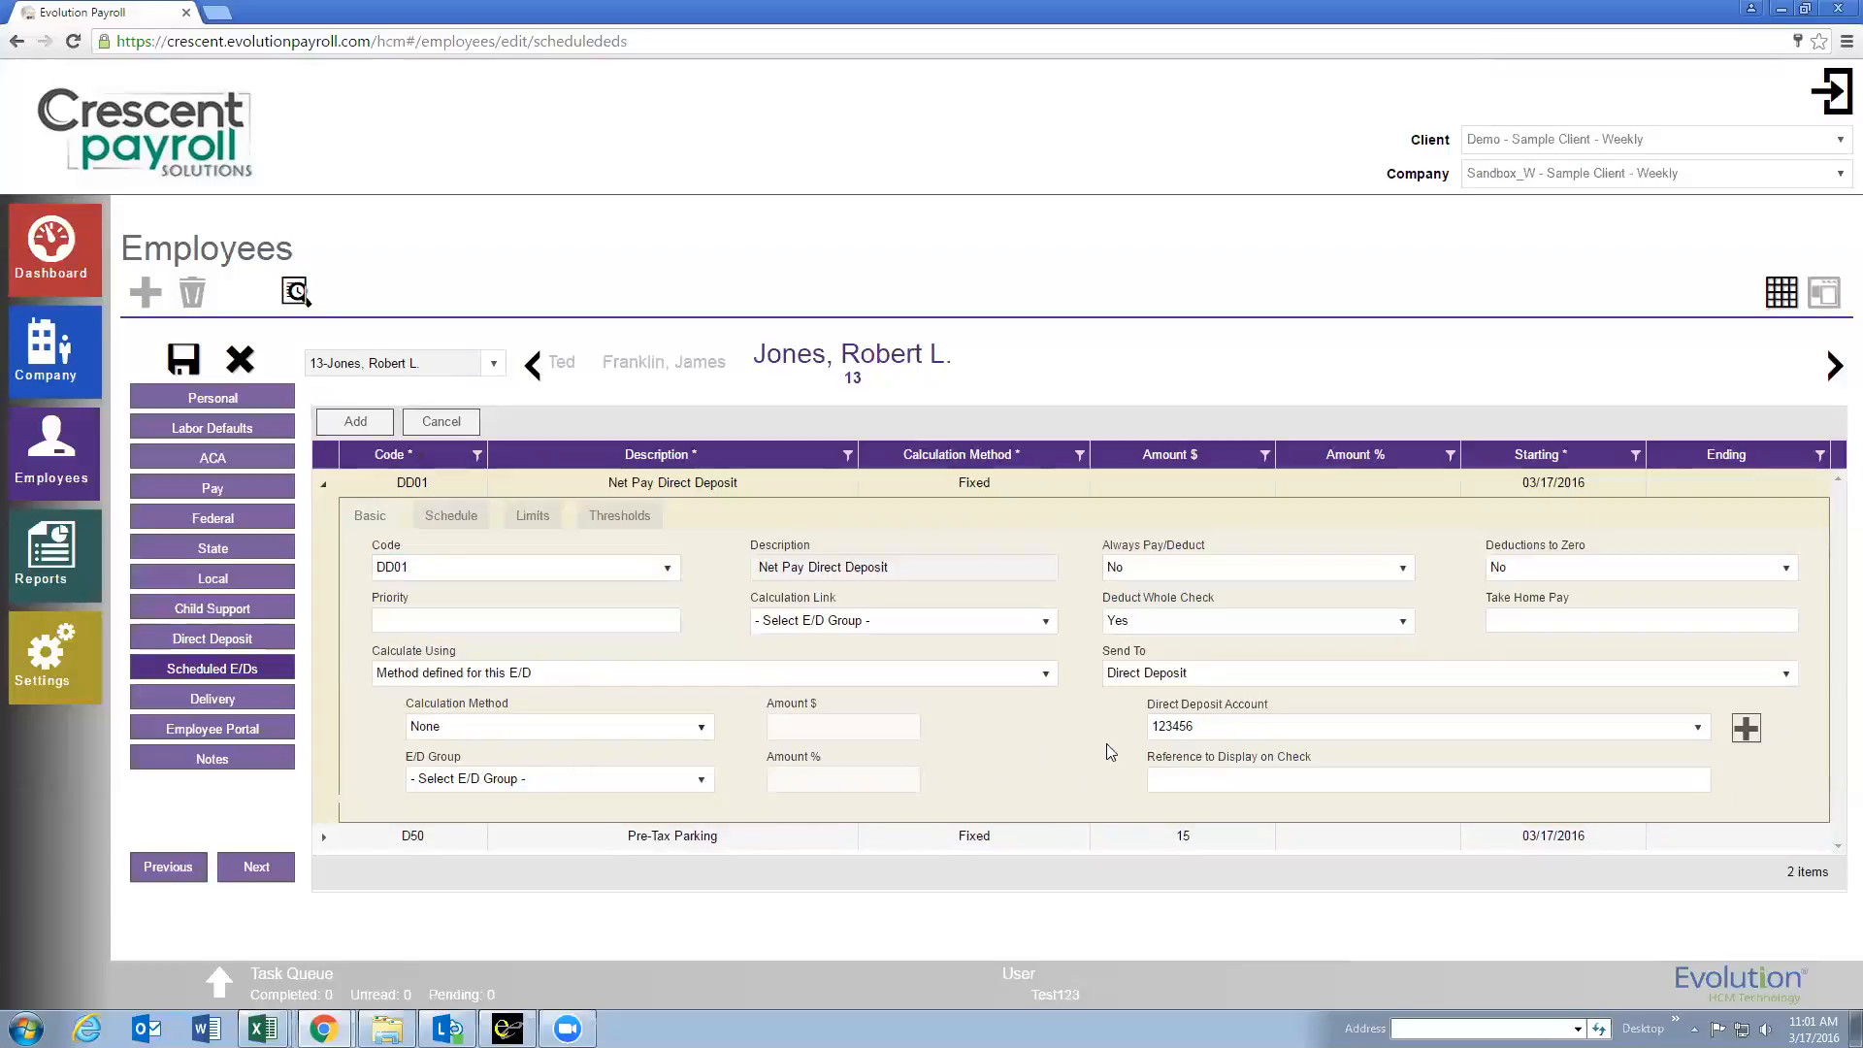
{"action": "left_click", "coordinate": [1157, 679]}
{"action": "left_click", "coordinate": [1167, 757]}
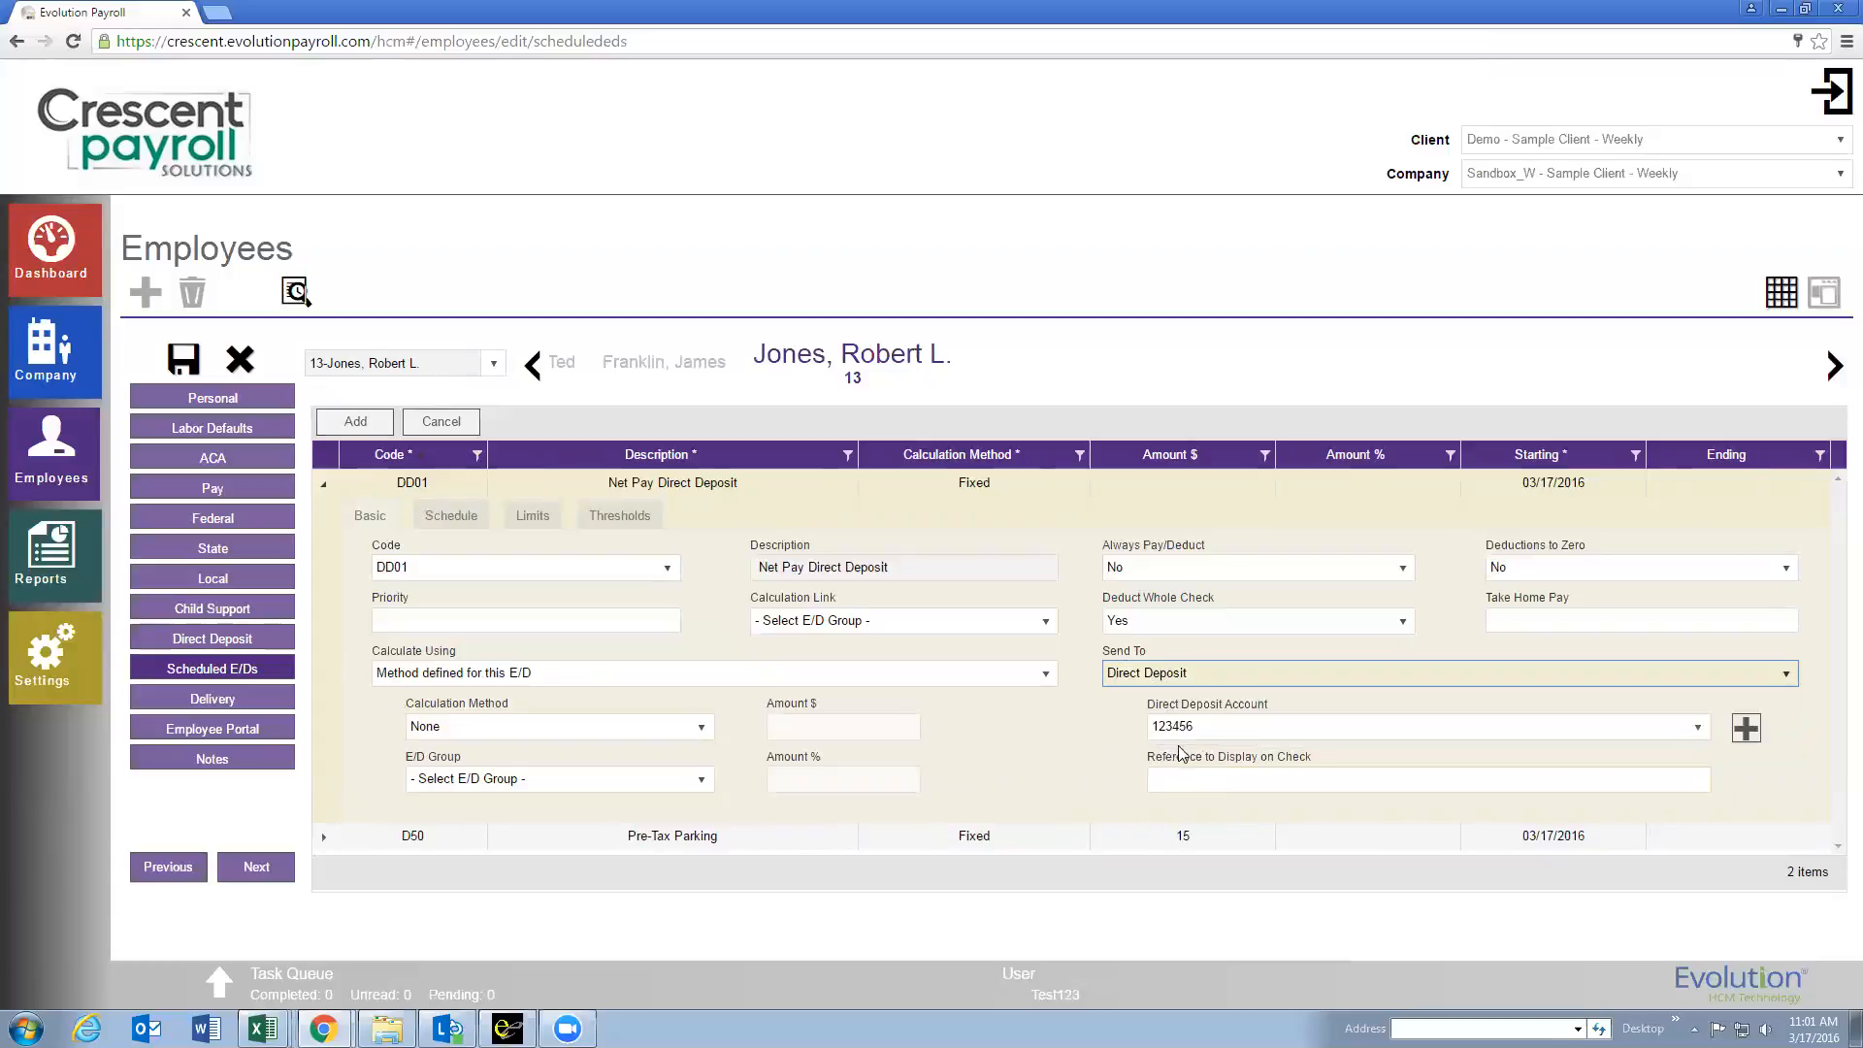
{"action": "left_click", "coordinate": [1240, 728]}
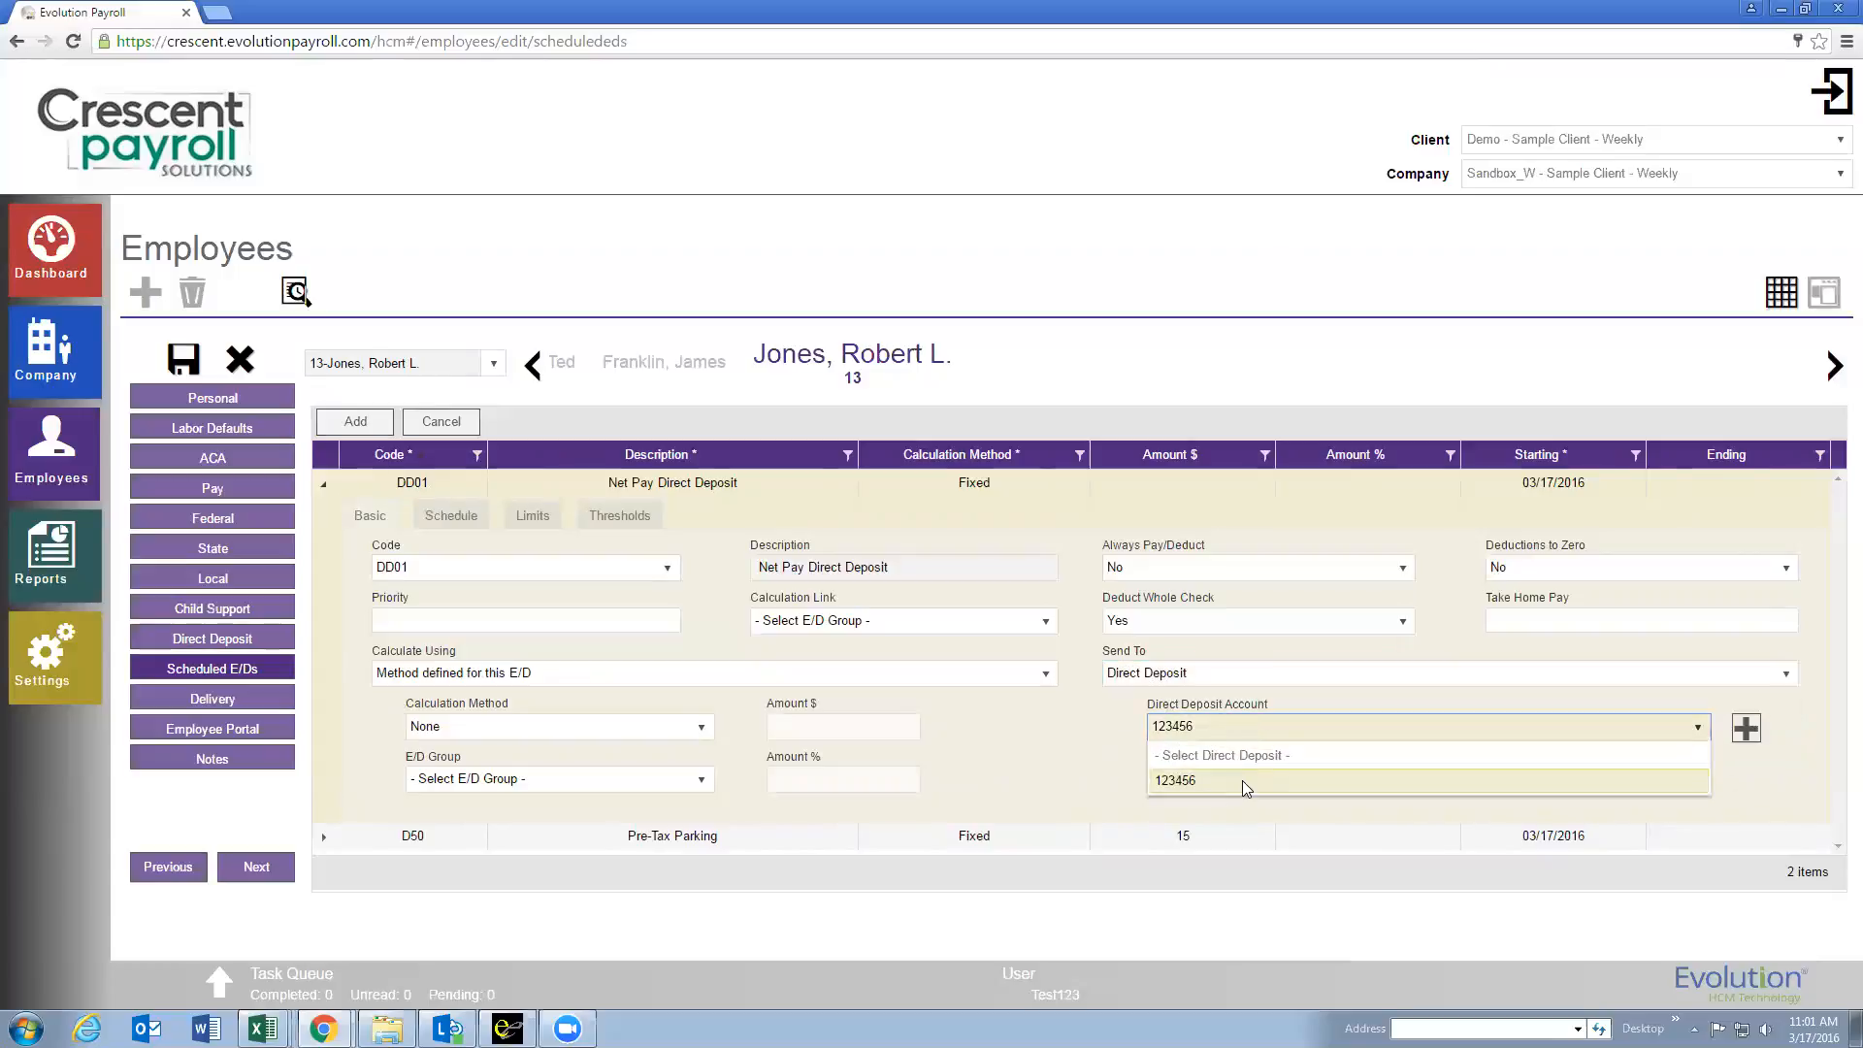
{"action": "left_click", "coordinate": [1242, 781]}
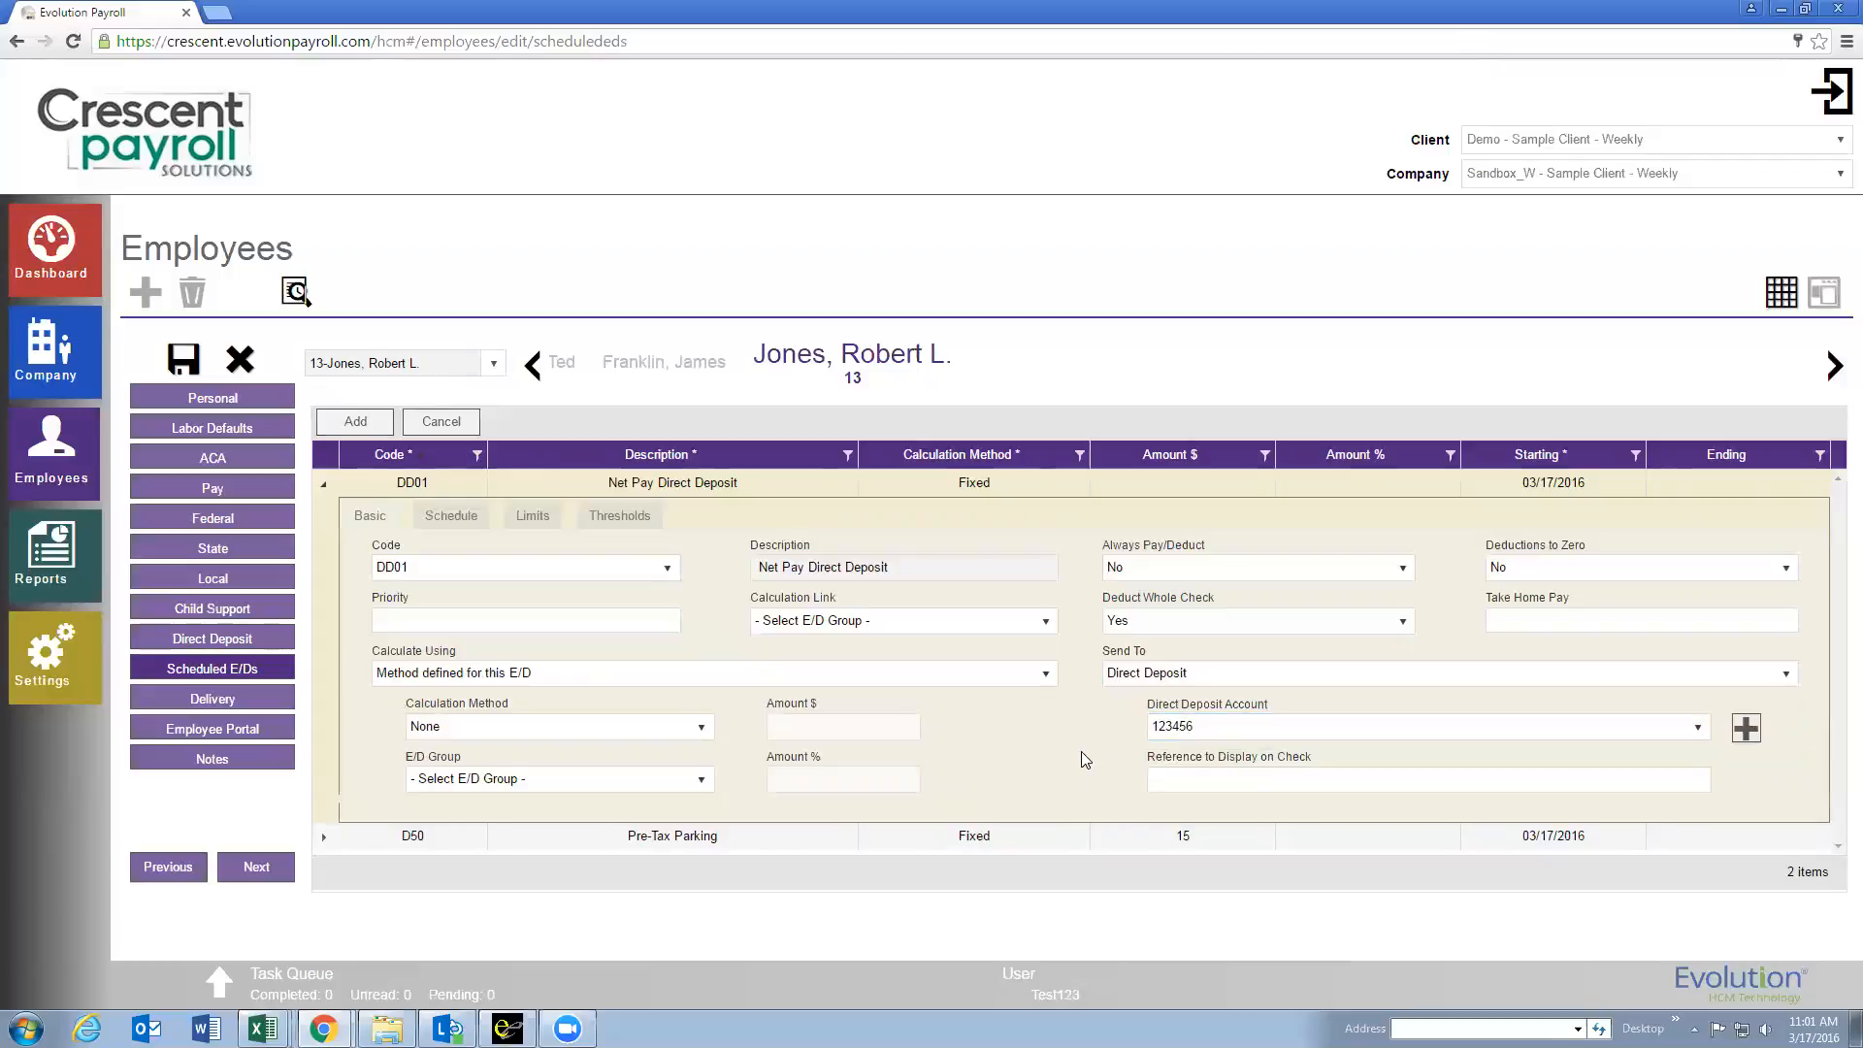
Save the DD01 entry, collapse the D50 details and select the Net Pay Direct Deposit row's starting date.
{"action": "left_click", "coordinate": [181, 362]}
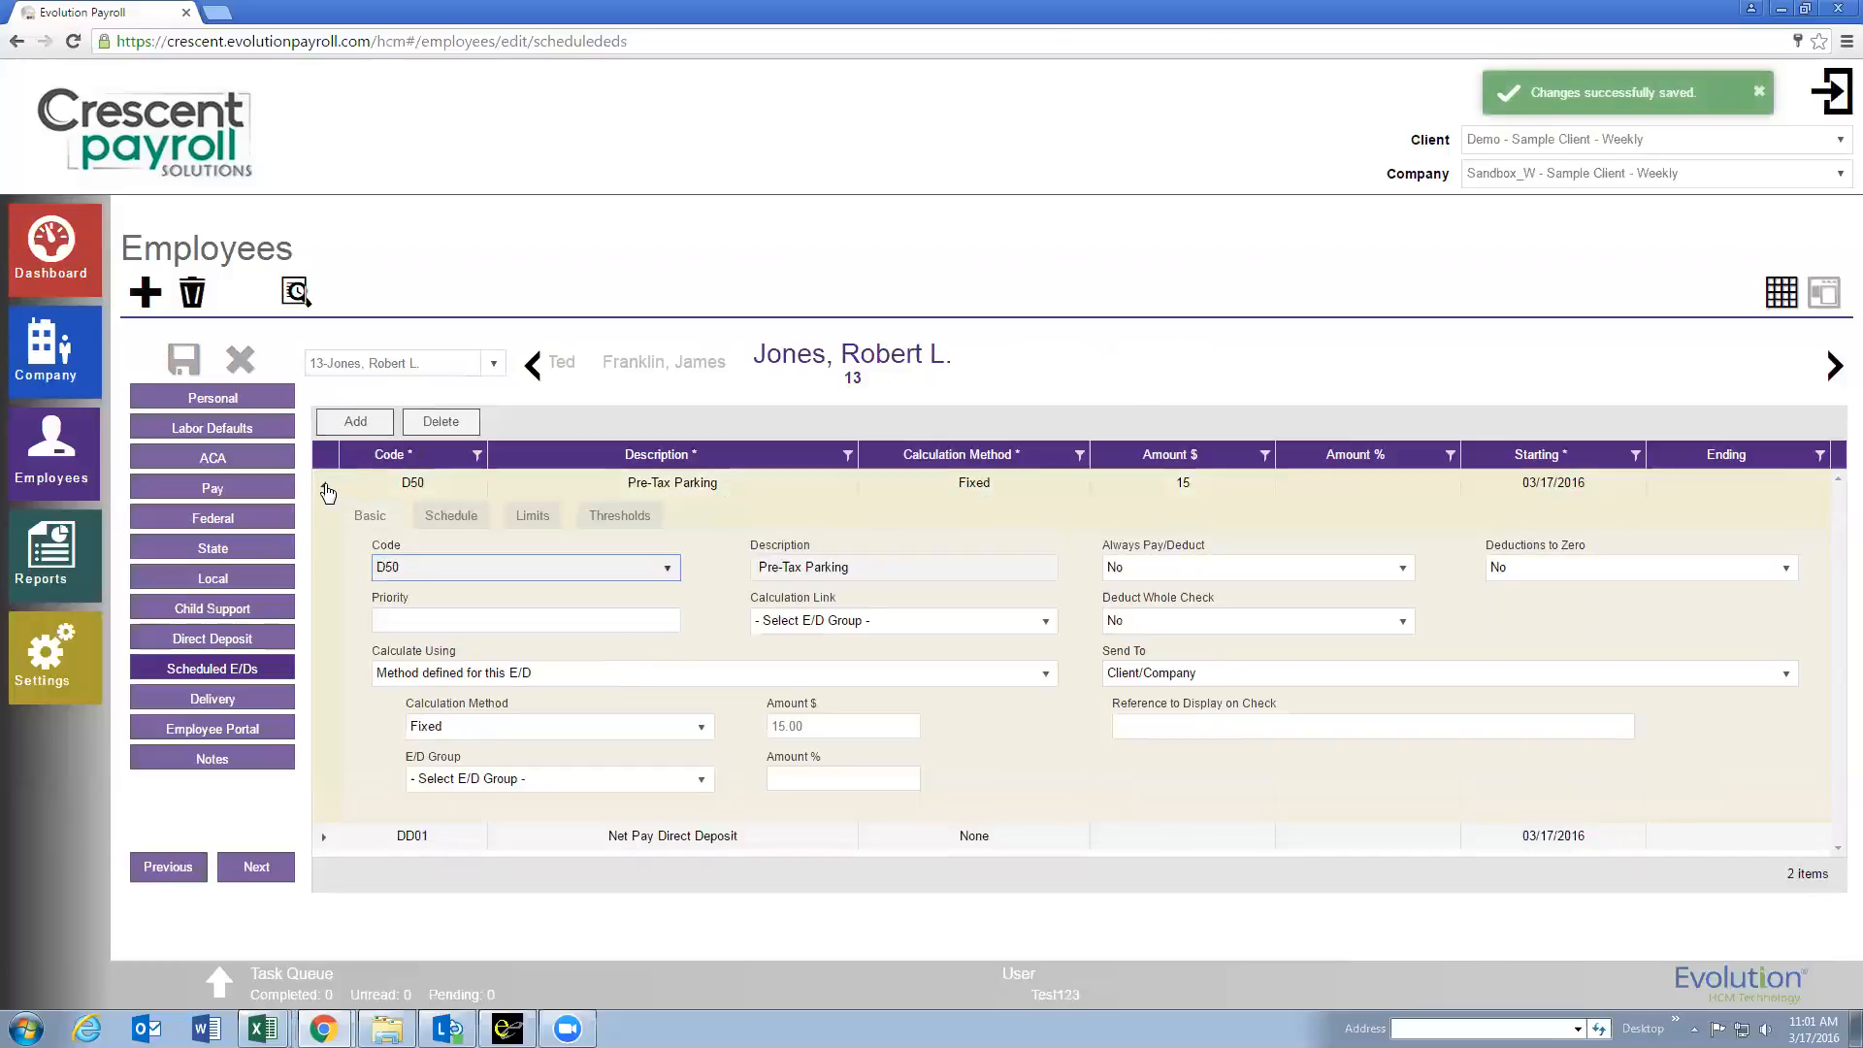
{"action": "left_click", "coordinate": [325, 485]}
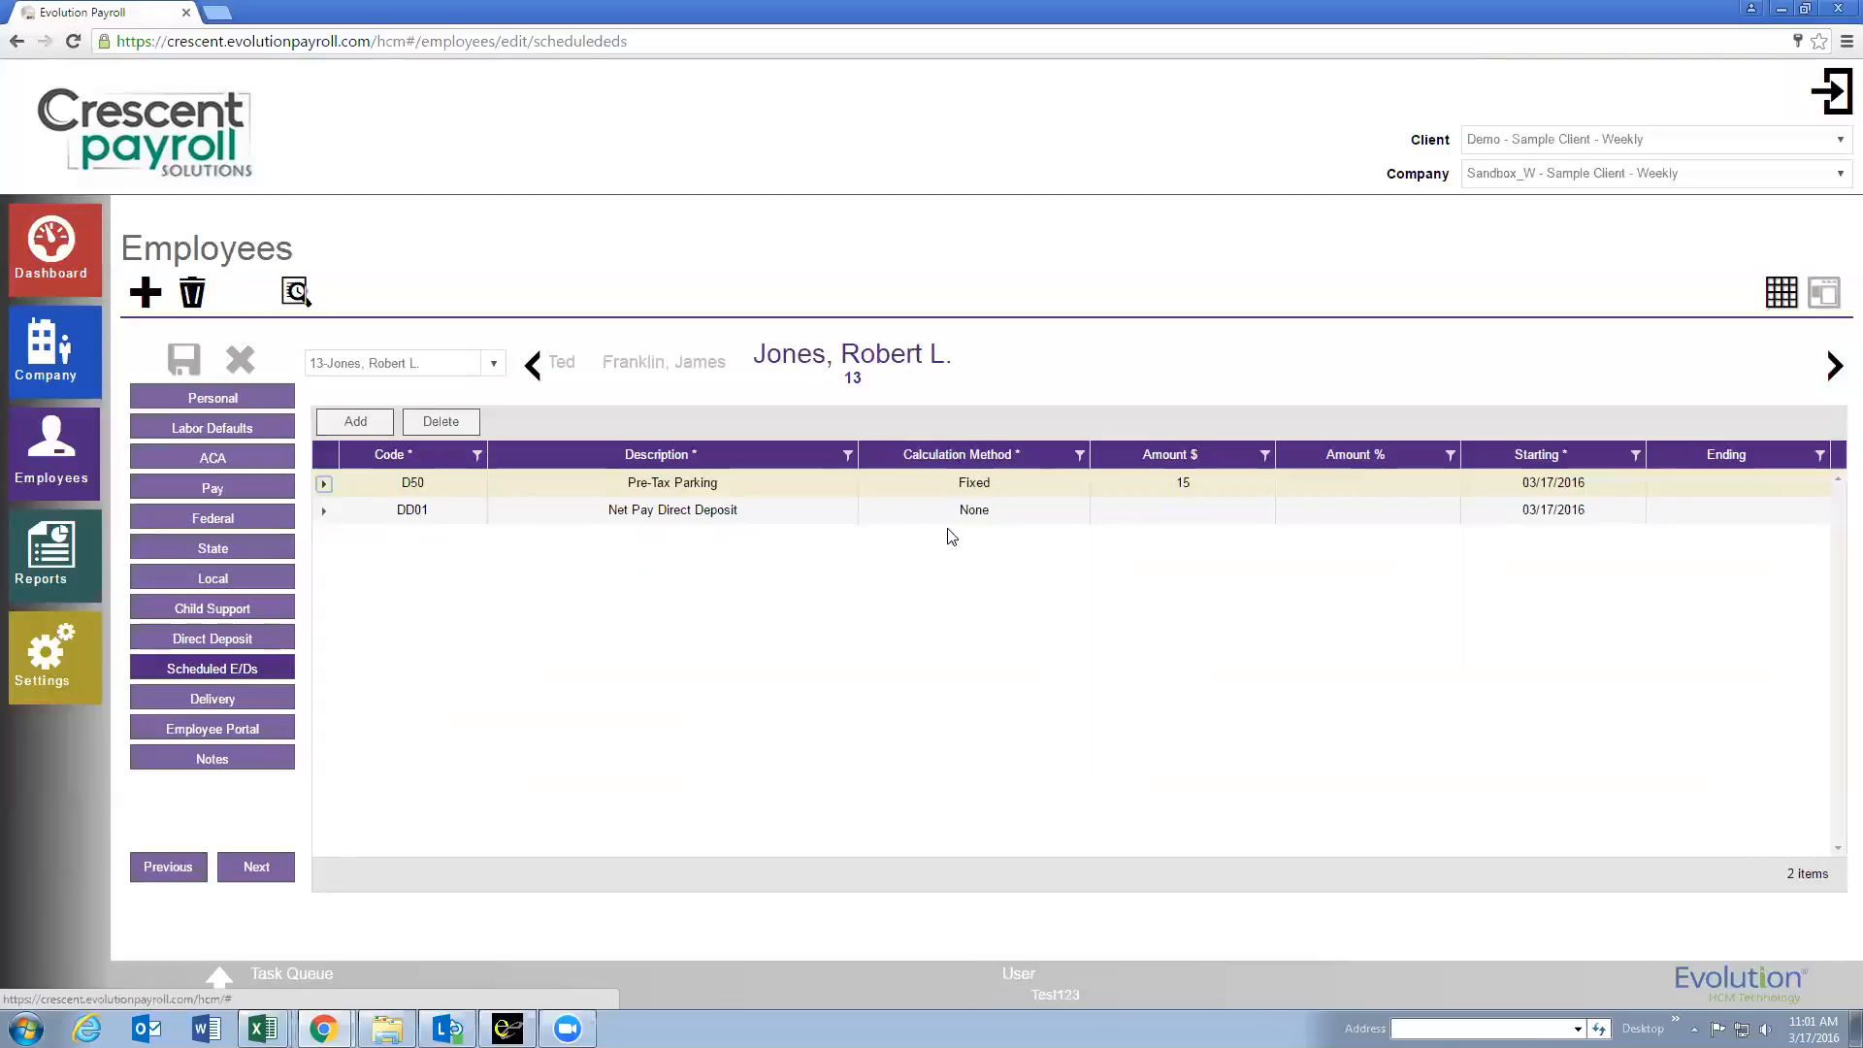
{"action": "left_click", "coordinate": [1575, 511]}
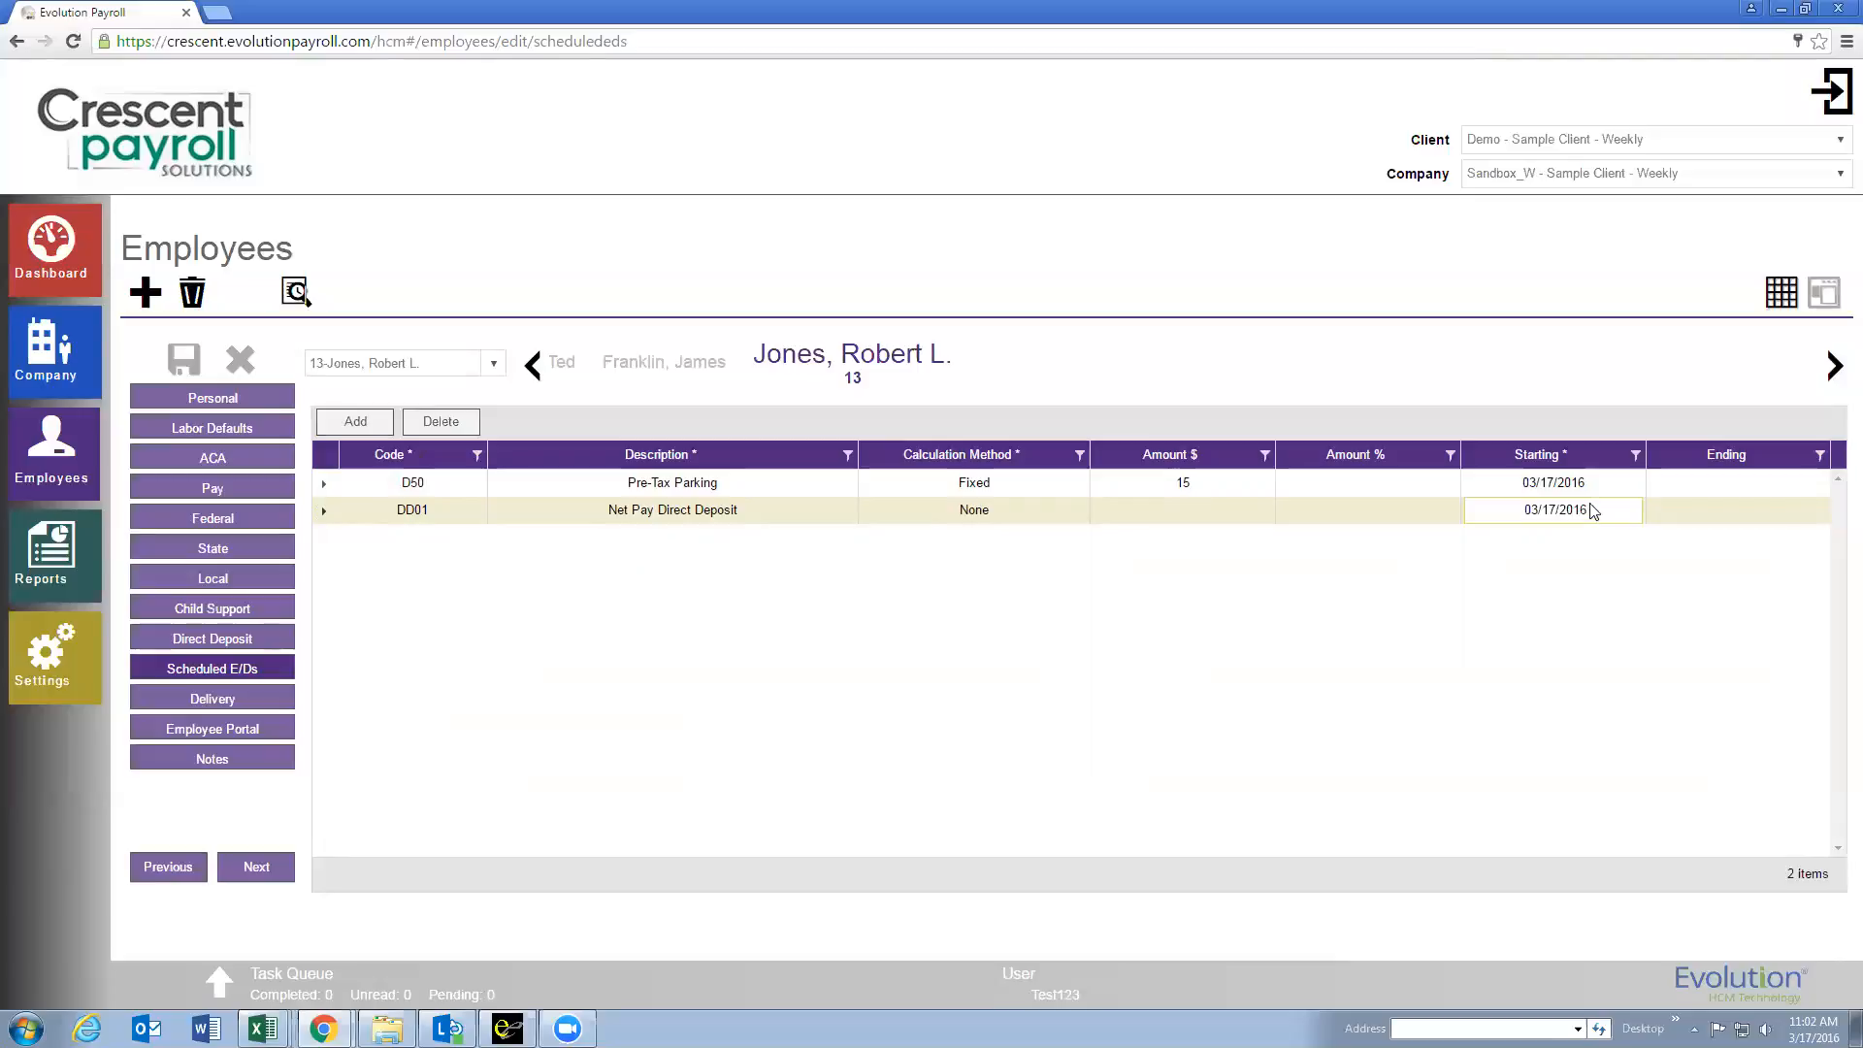
{"action": "left_click", "coordinate": [1593, 512]}
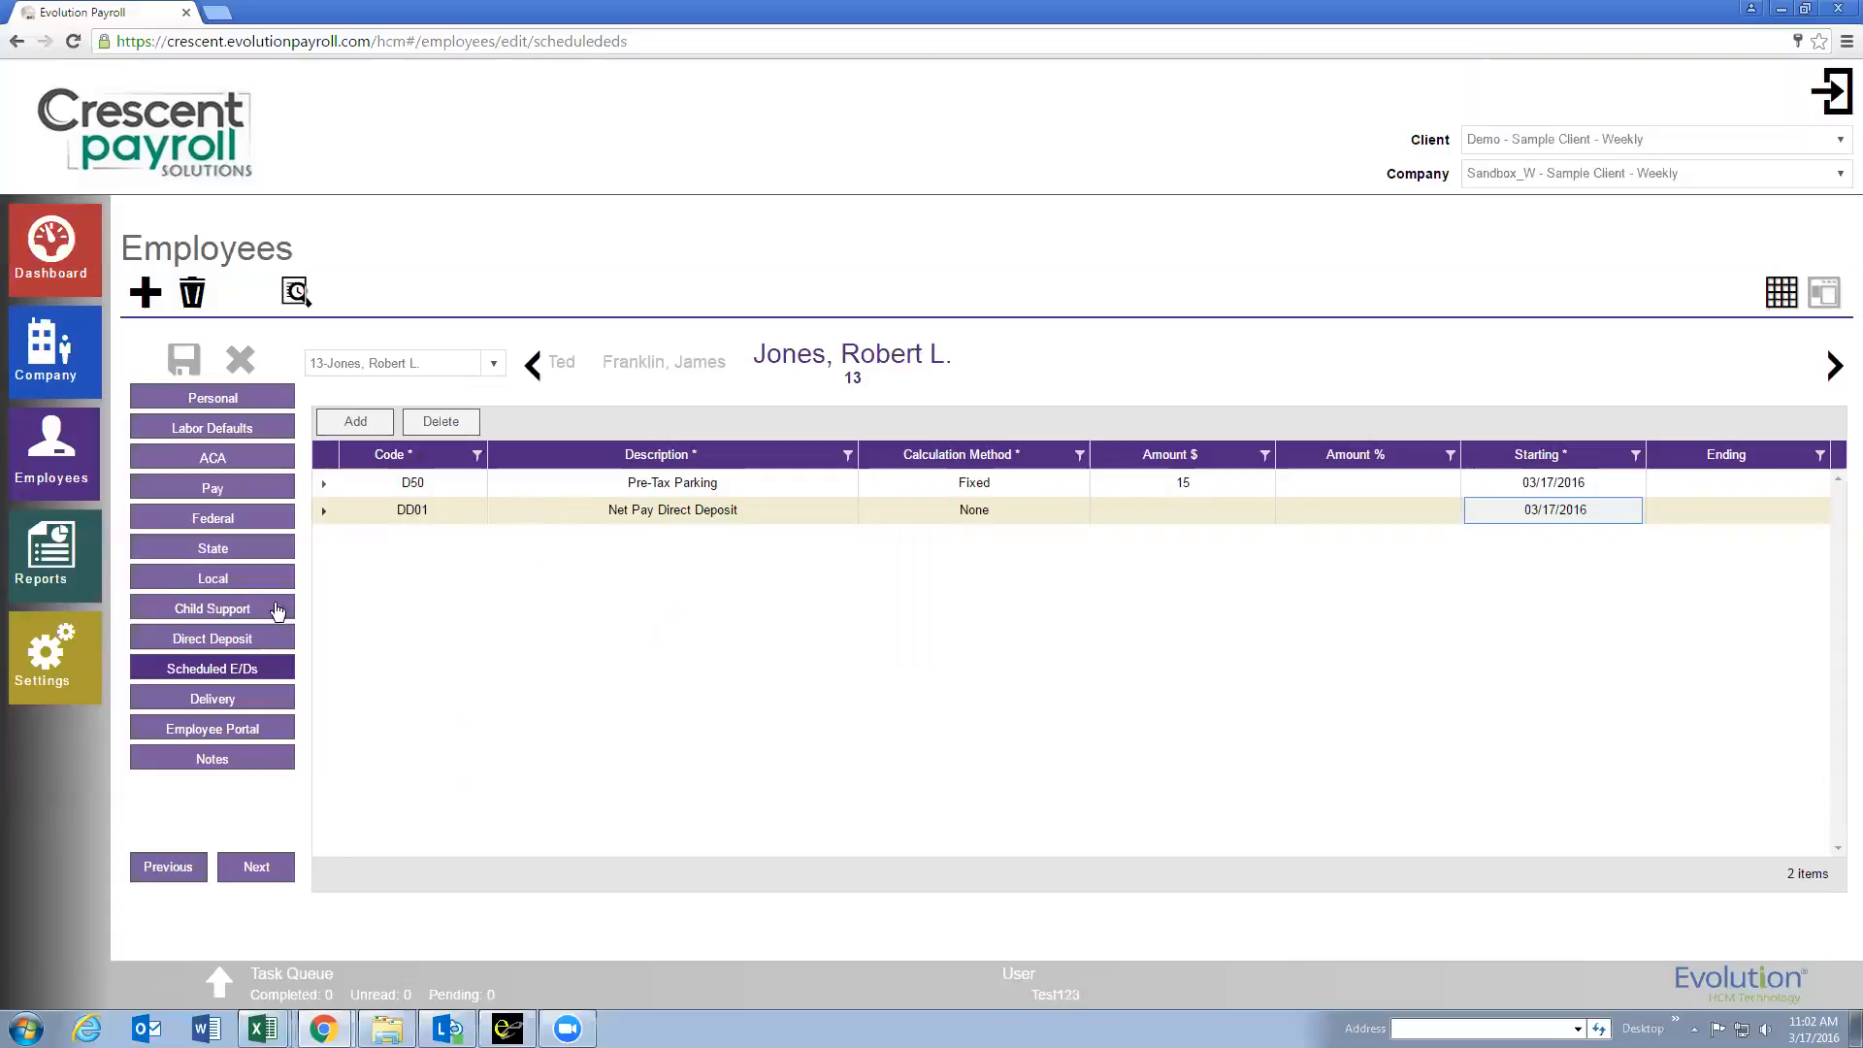
Add and save a second direct deposit record for the employee, entering its ABA number and bank account number.
{"action": "left_click", "coordinate": [233, 639]}
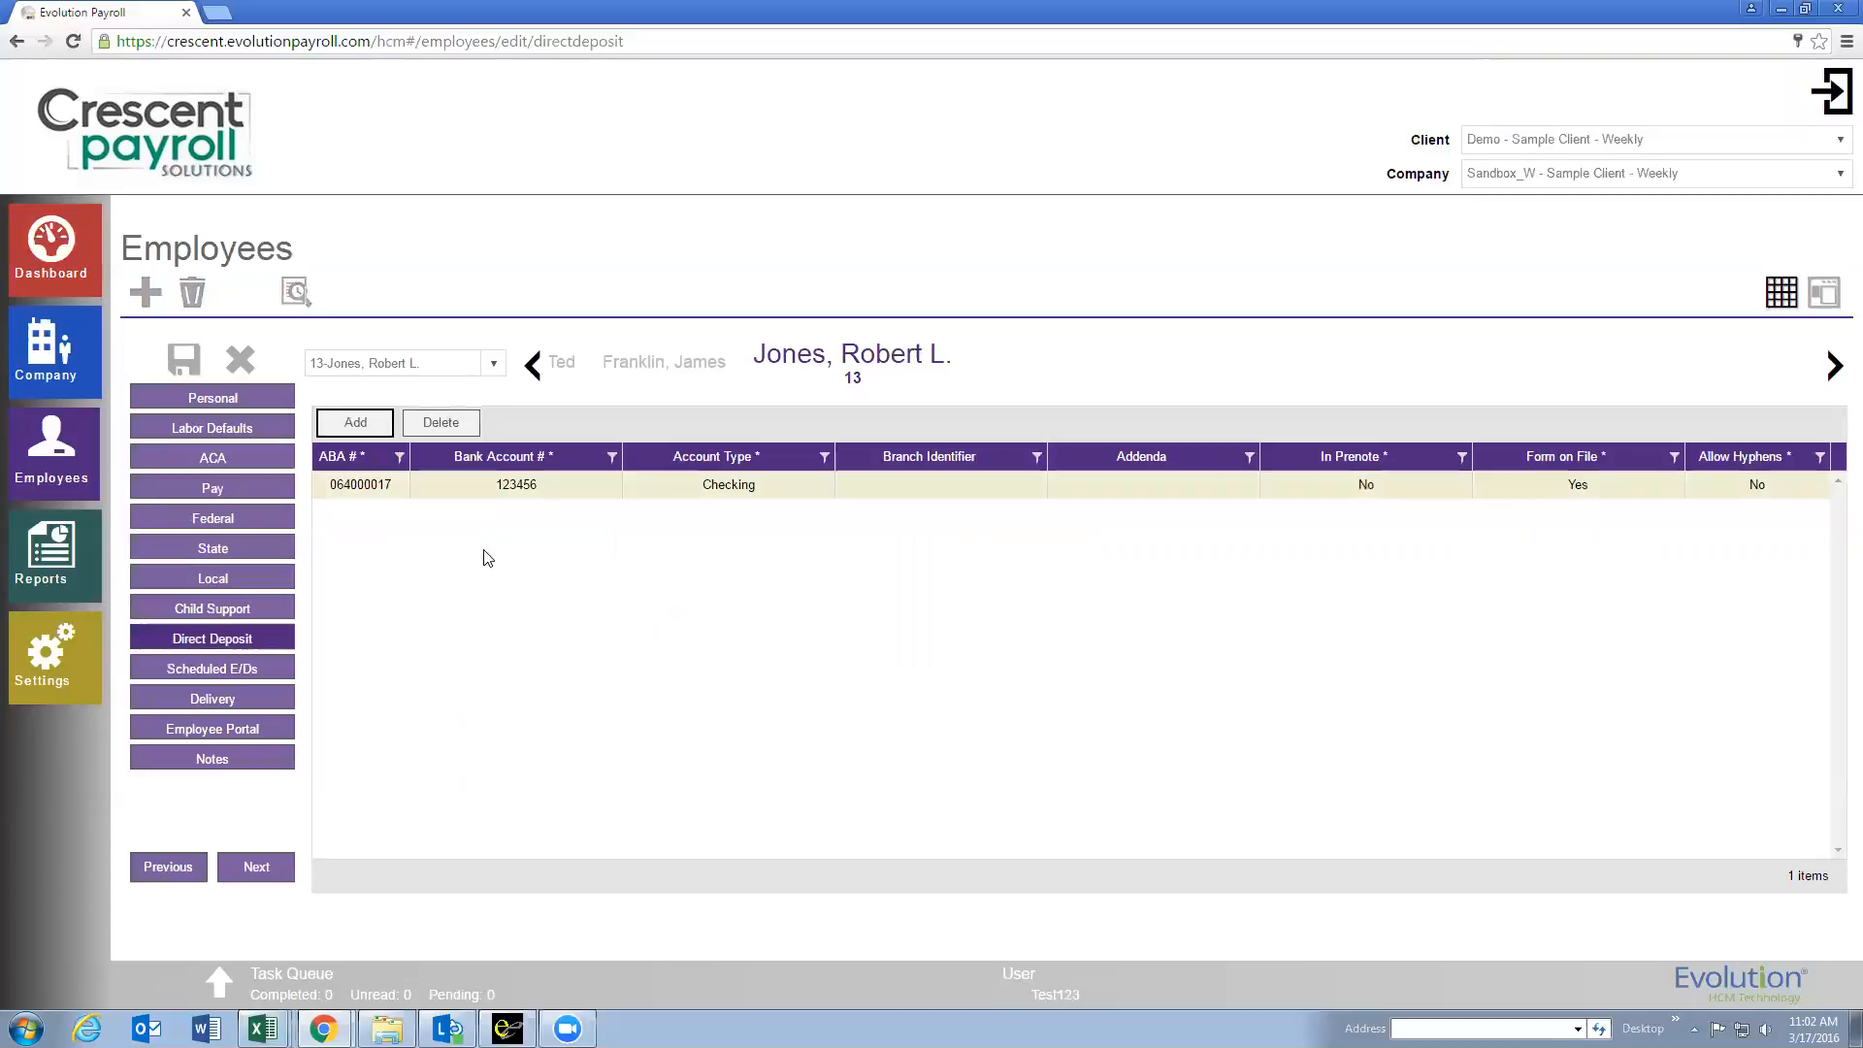
{"action": "left_click", "coordinate": [354, 423]}
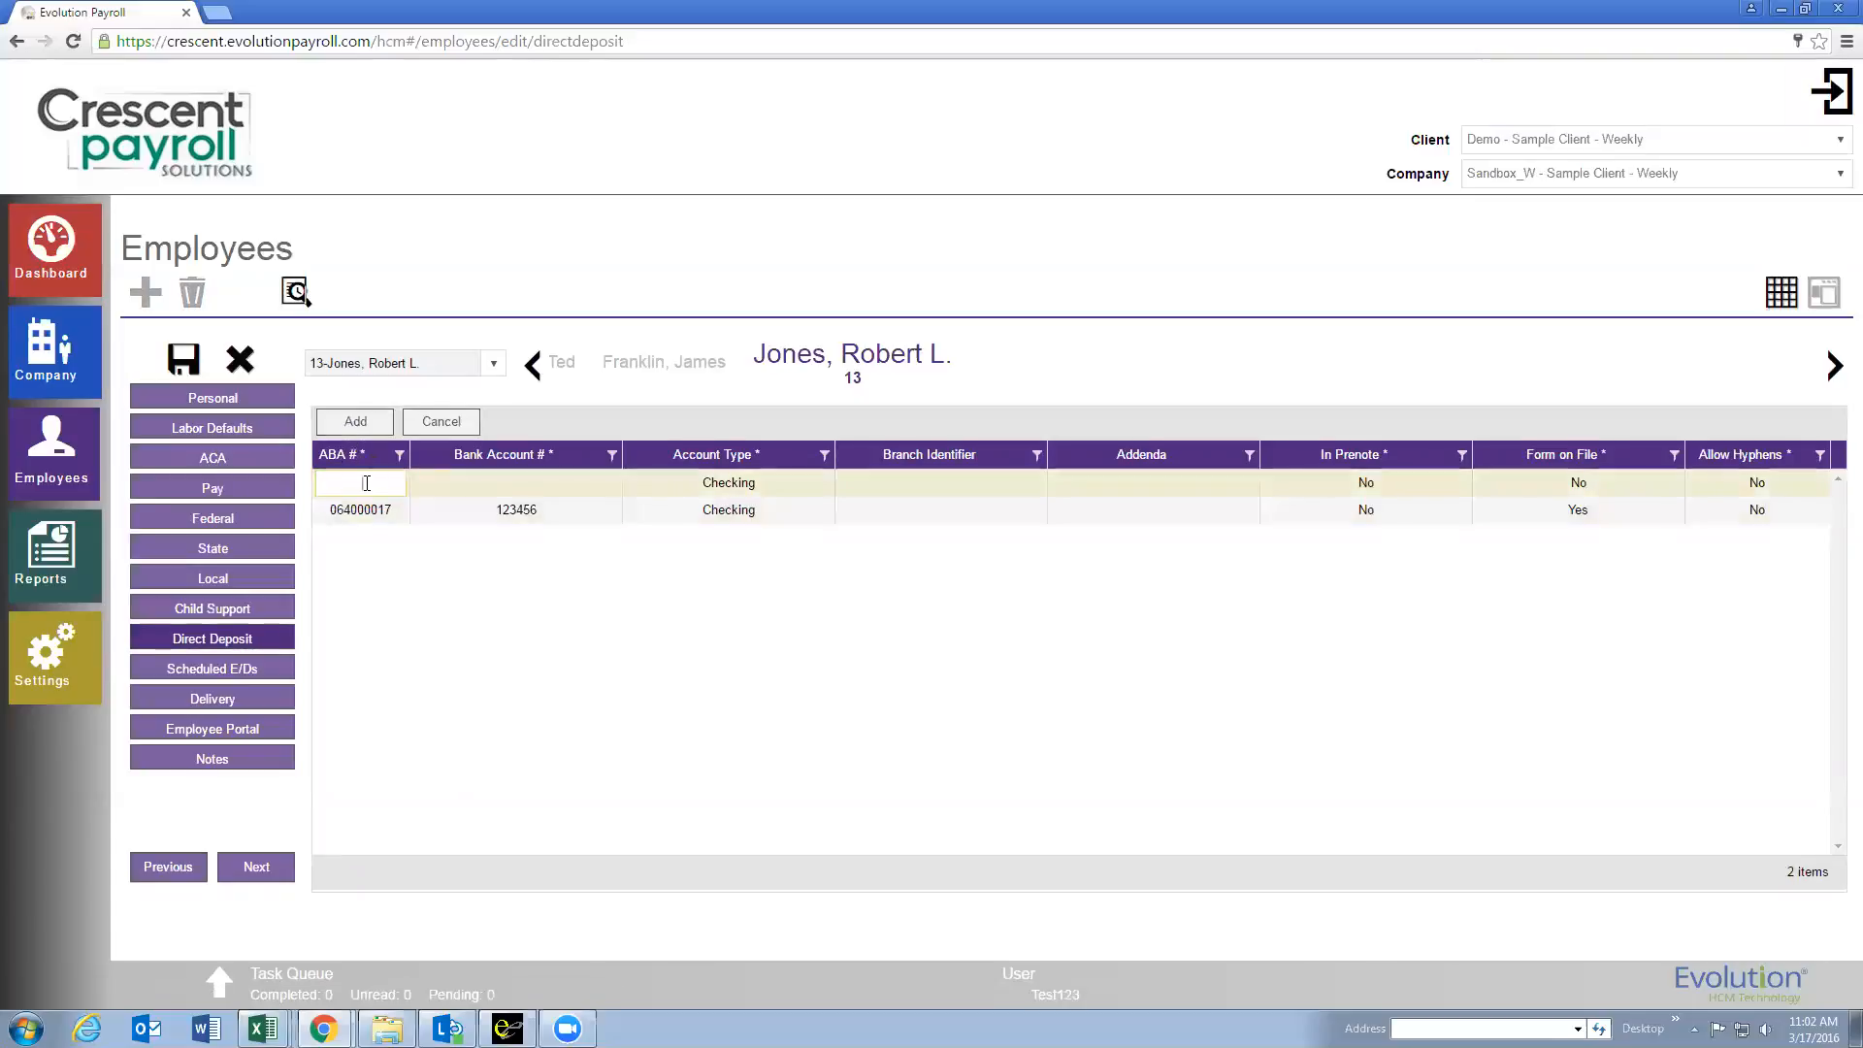
{"action": "type", "text": "064000017"}
{"action": "left_click", "coordinate": [521, 482]}
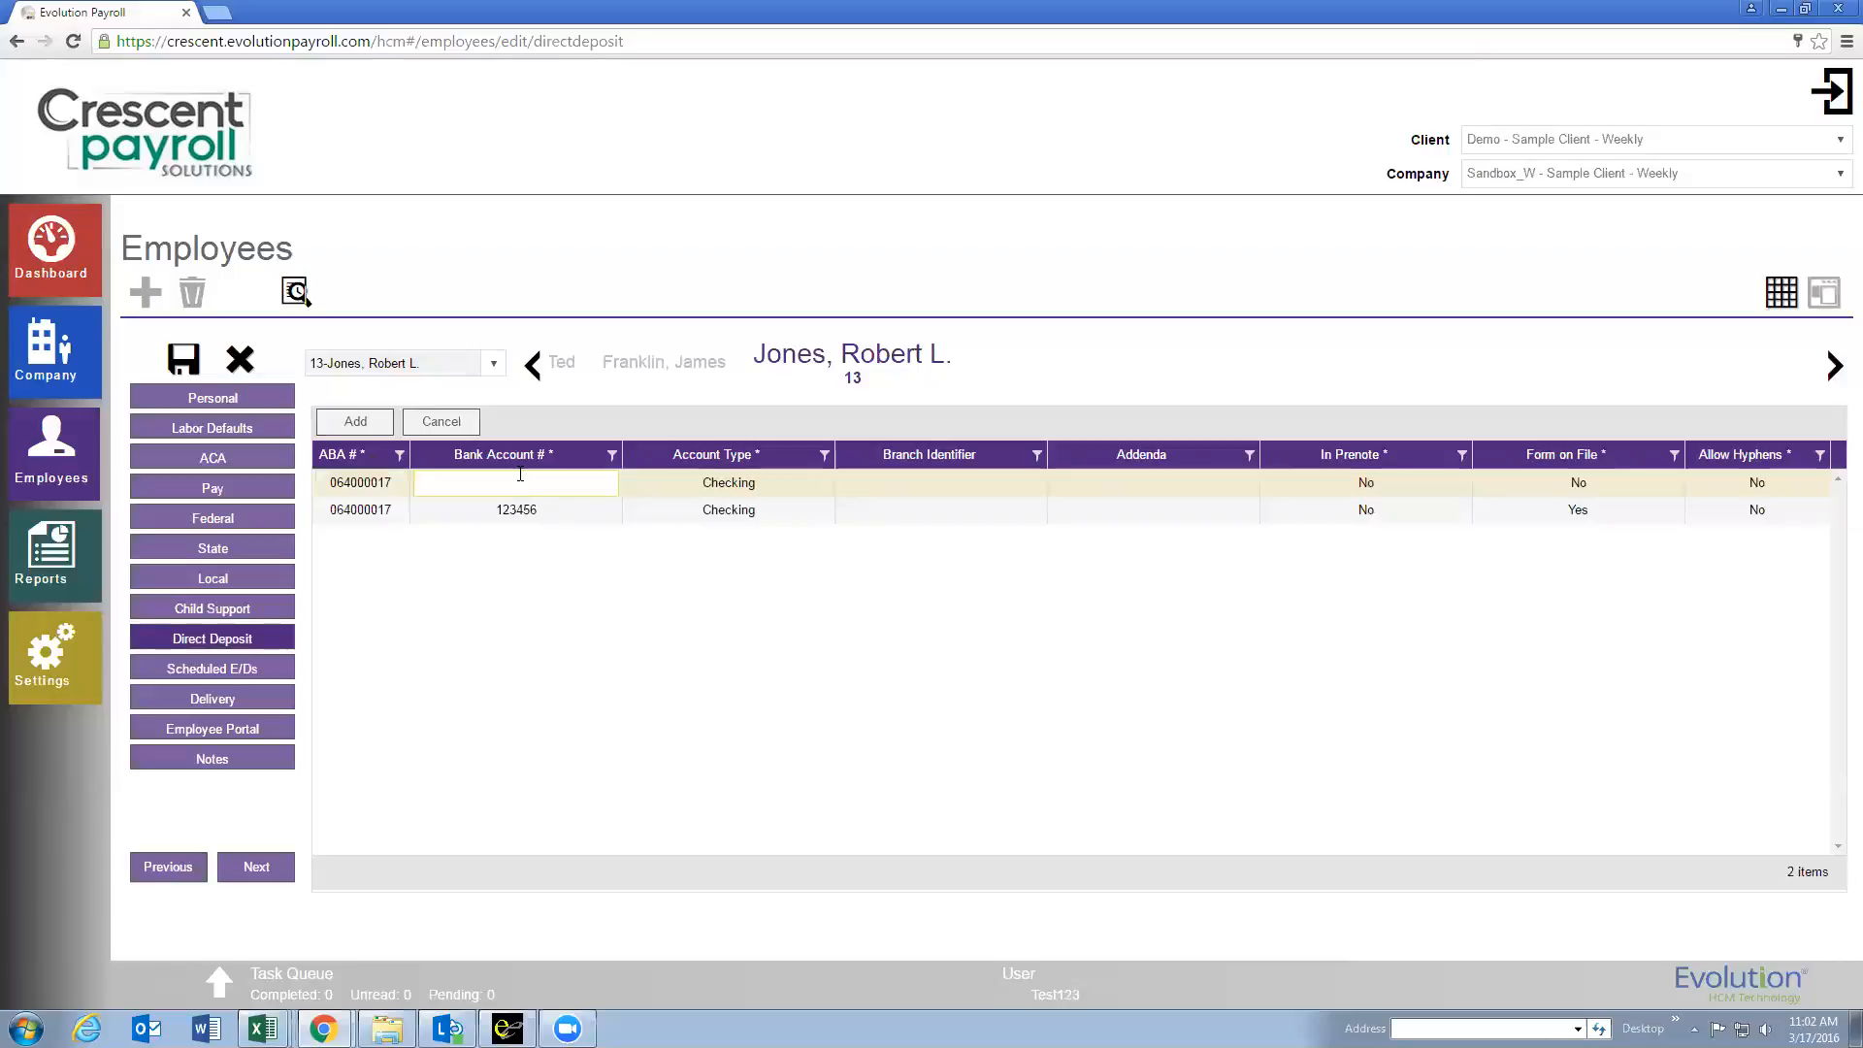
{"action": "type", "text": "987654321"}
{"action": "left_click", "coordinate": [845, 598]}
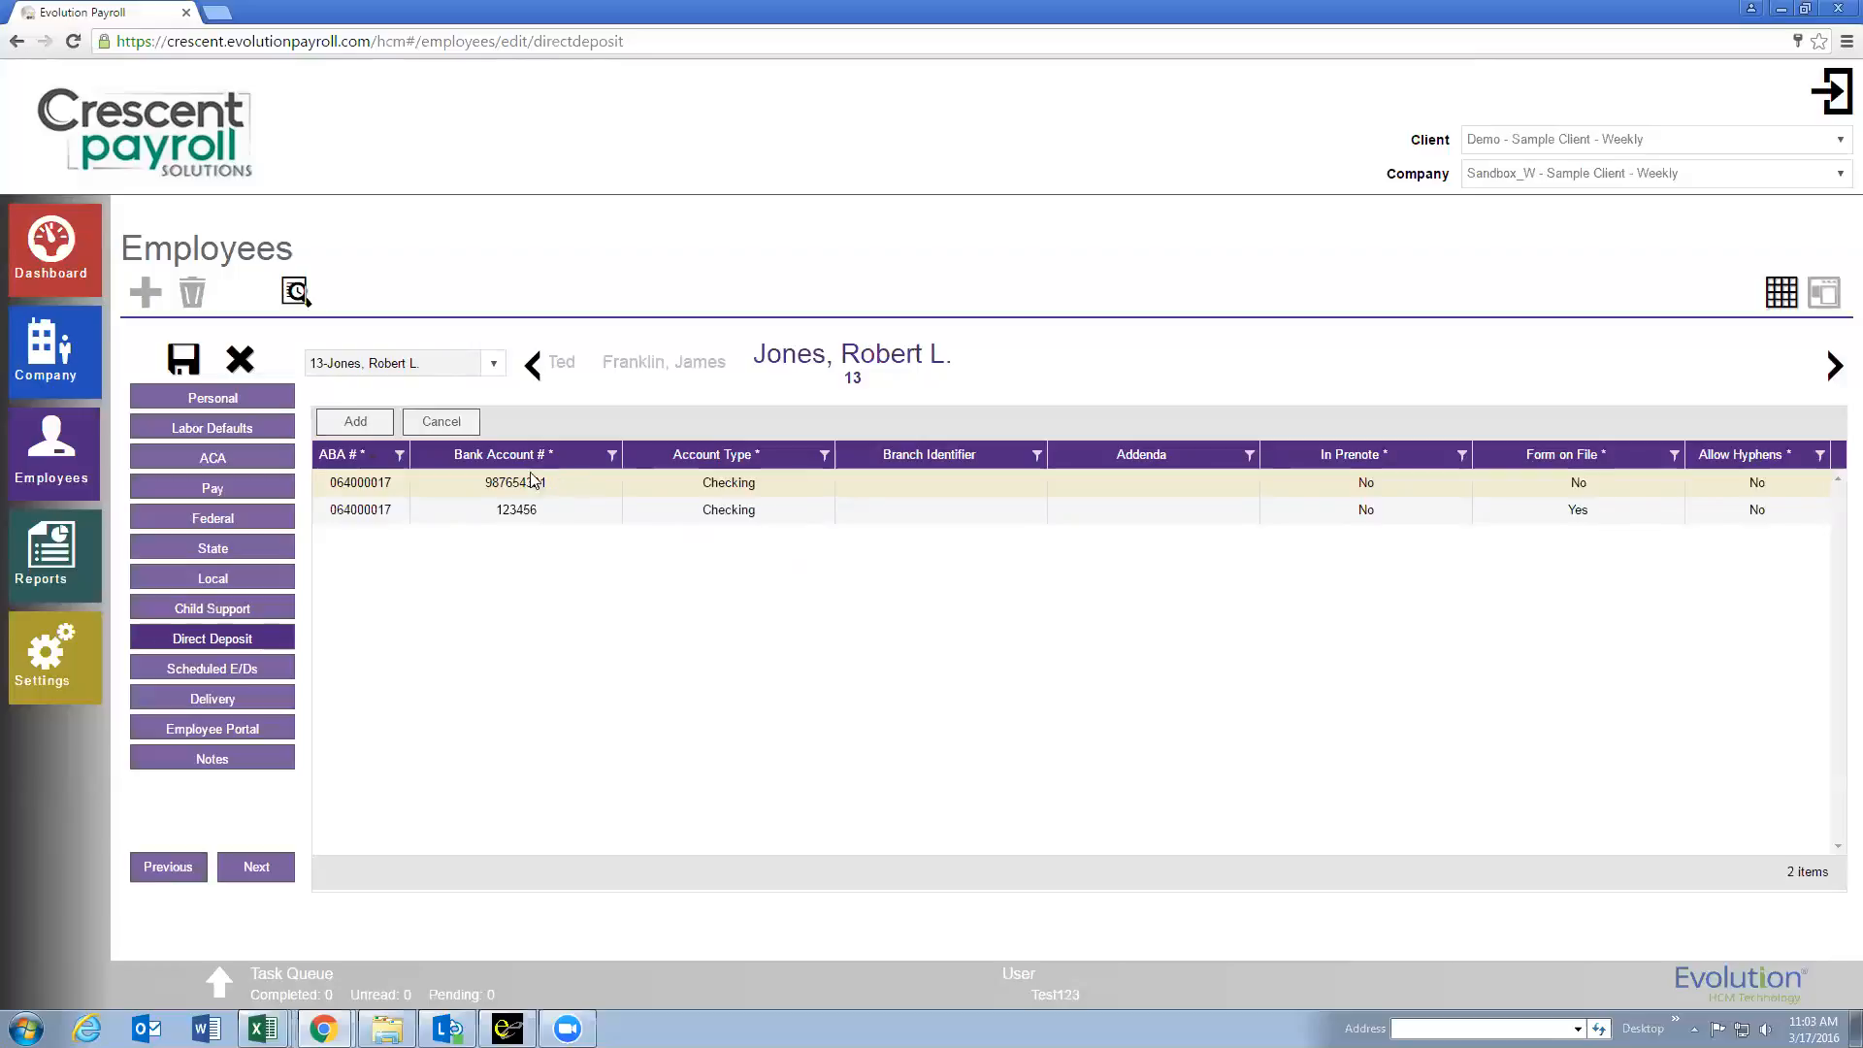
{"action": "left_click", "coordinate": [184, 359]}
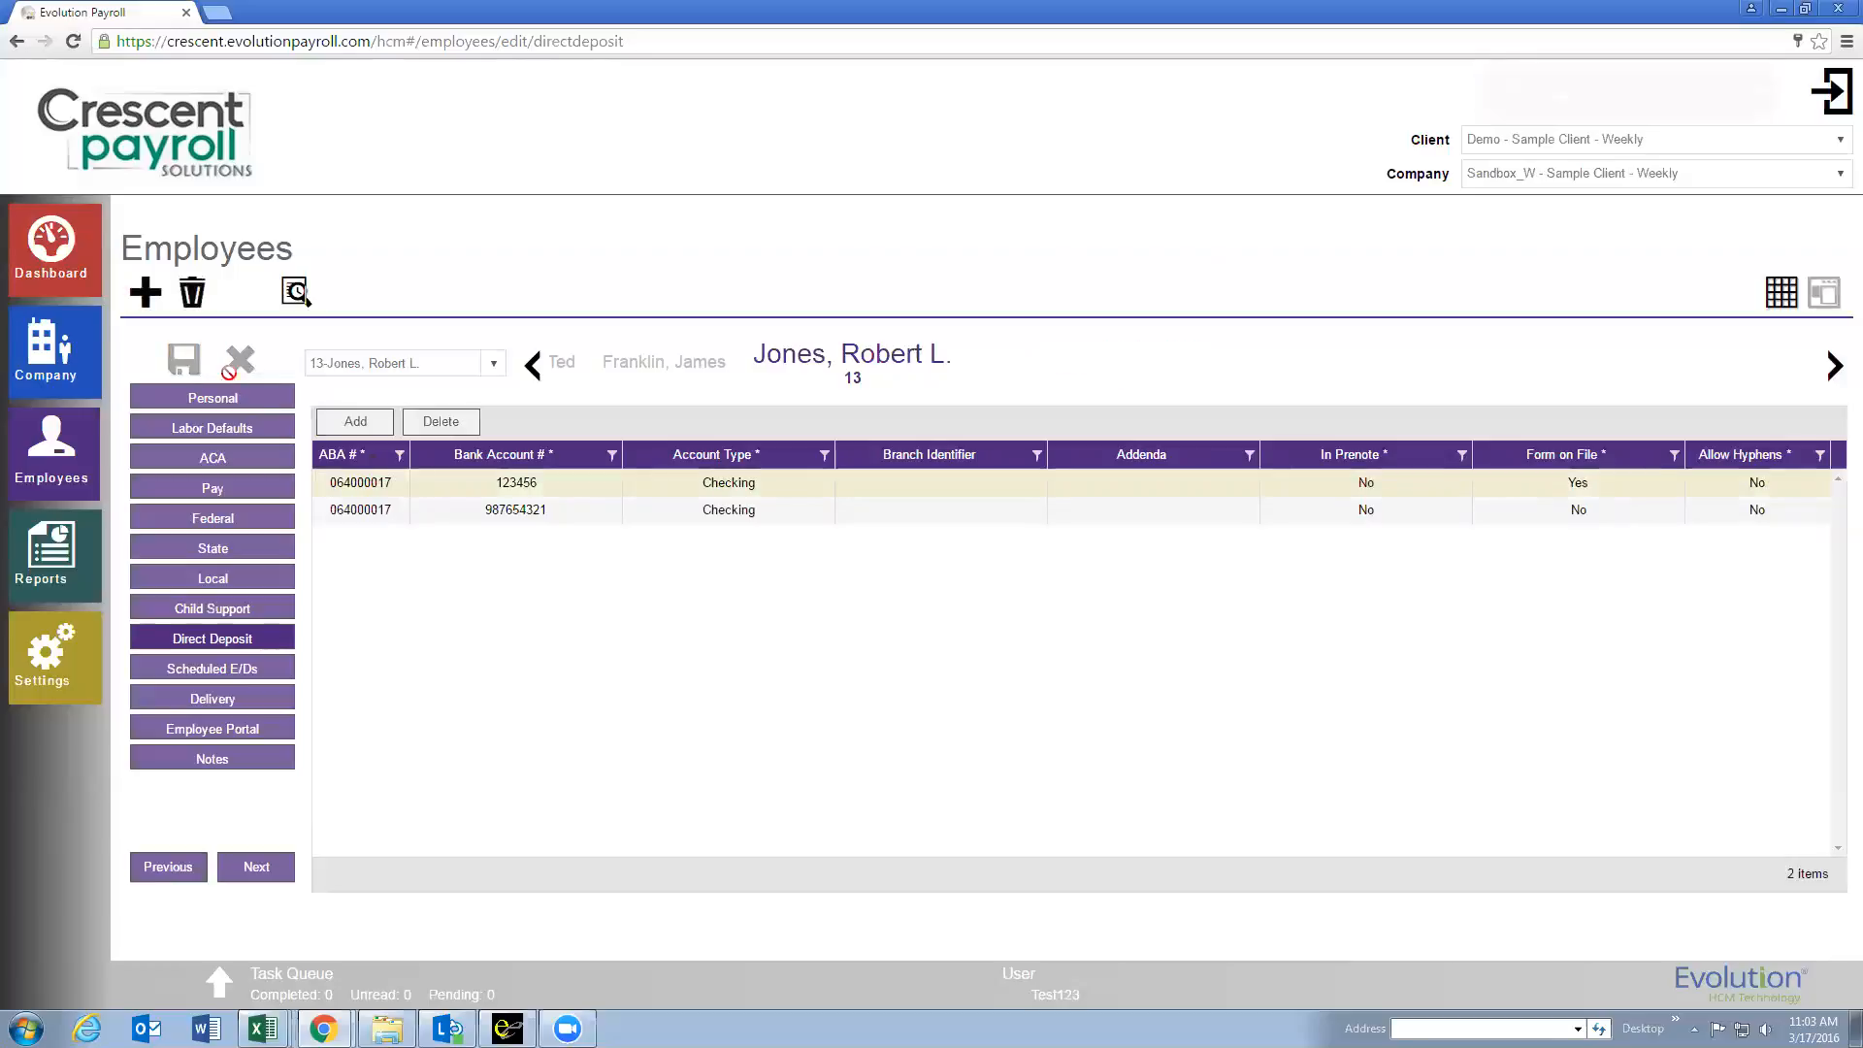
In the employee's Scheduled E/Ds, collapse the D50 details and add an entry with code DD02, Partial Direct Deposit 1.
{"action": "left_click", "coordinate": [231, 677]}
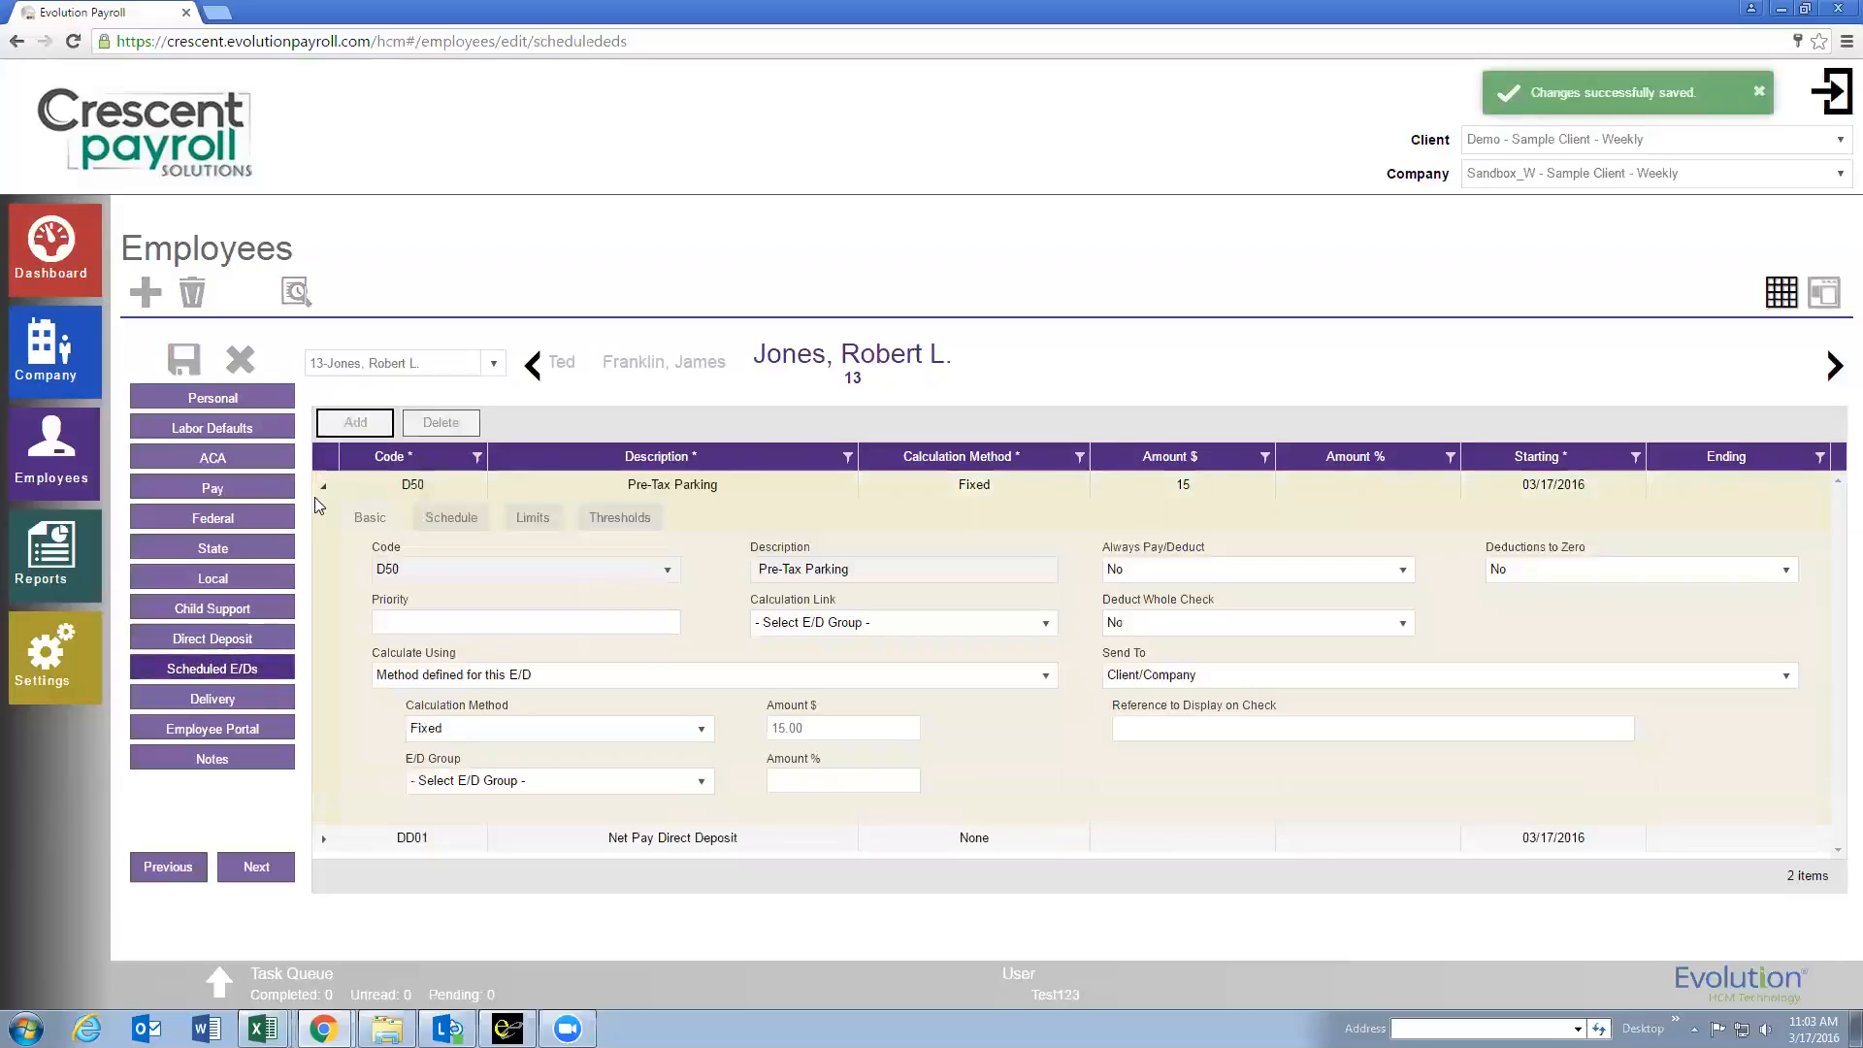
{"action": "left_click", "coordinate": [324, 490]}
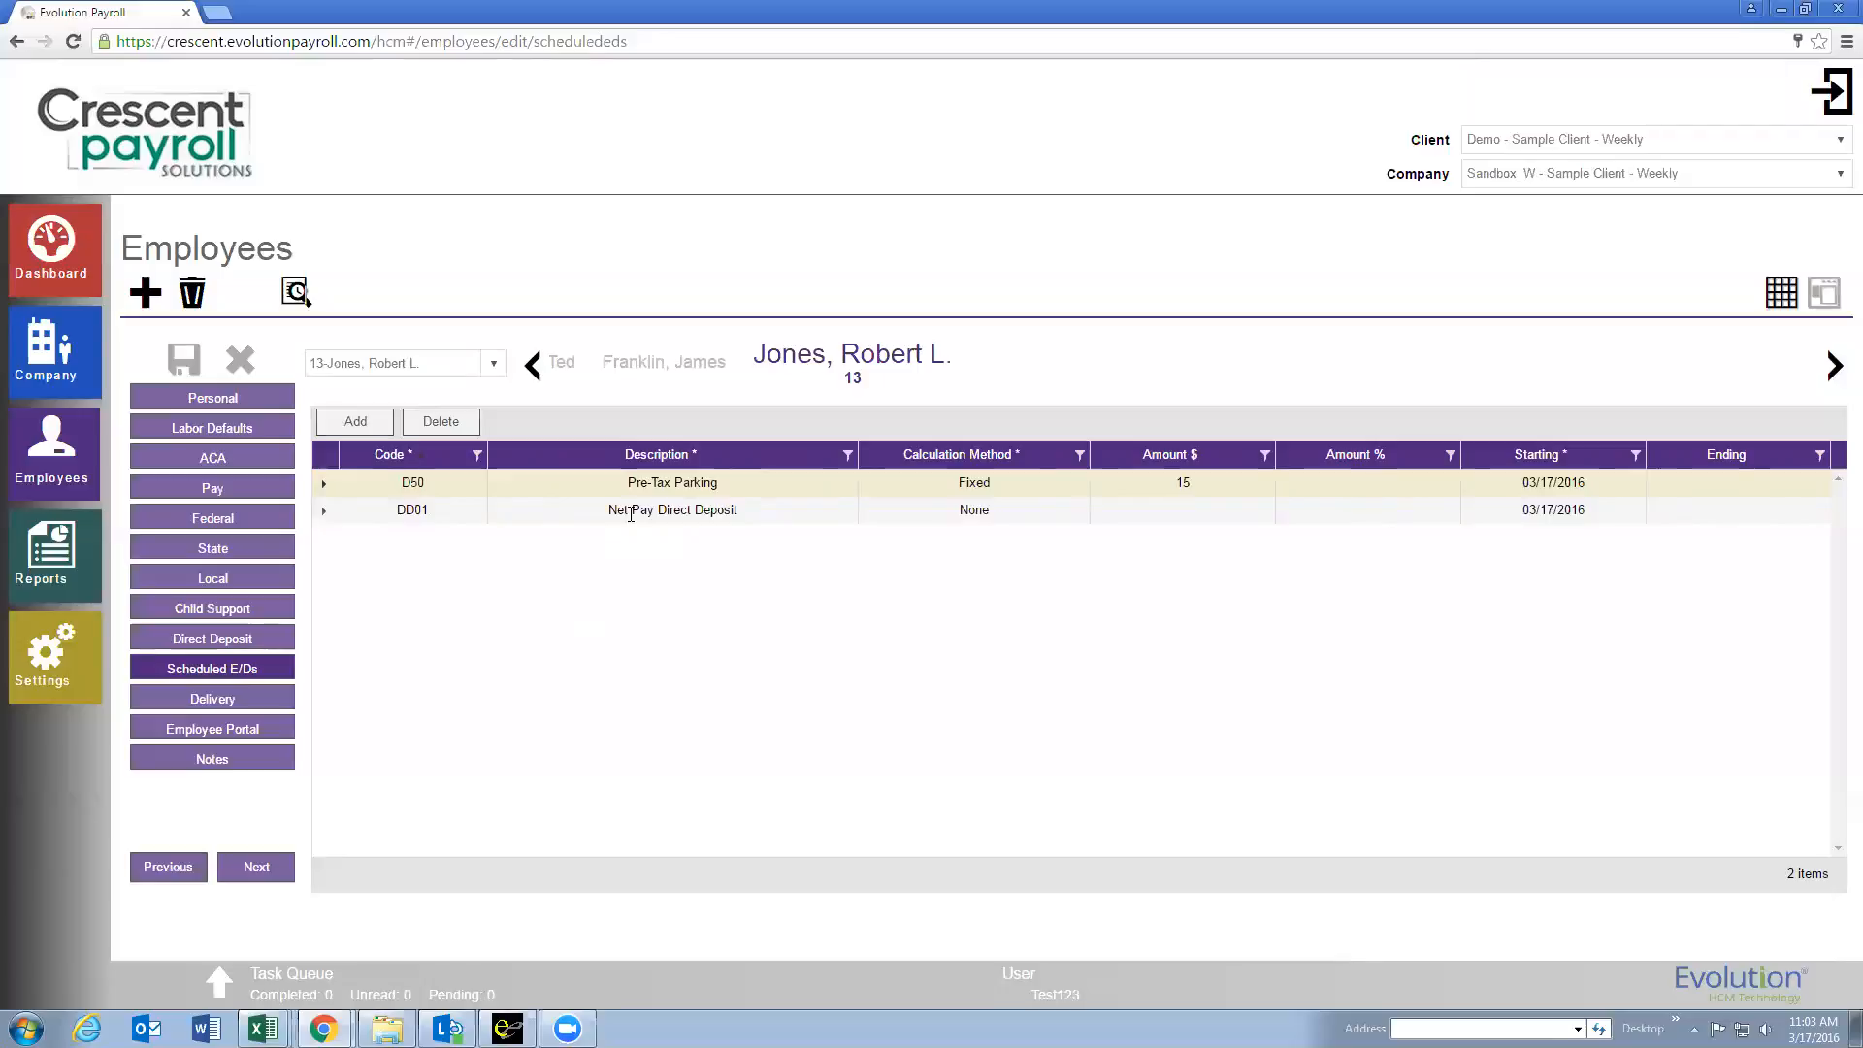
{"action": "left_click", "coordinate": [356, 421]}
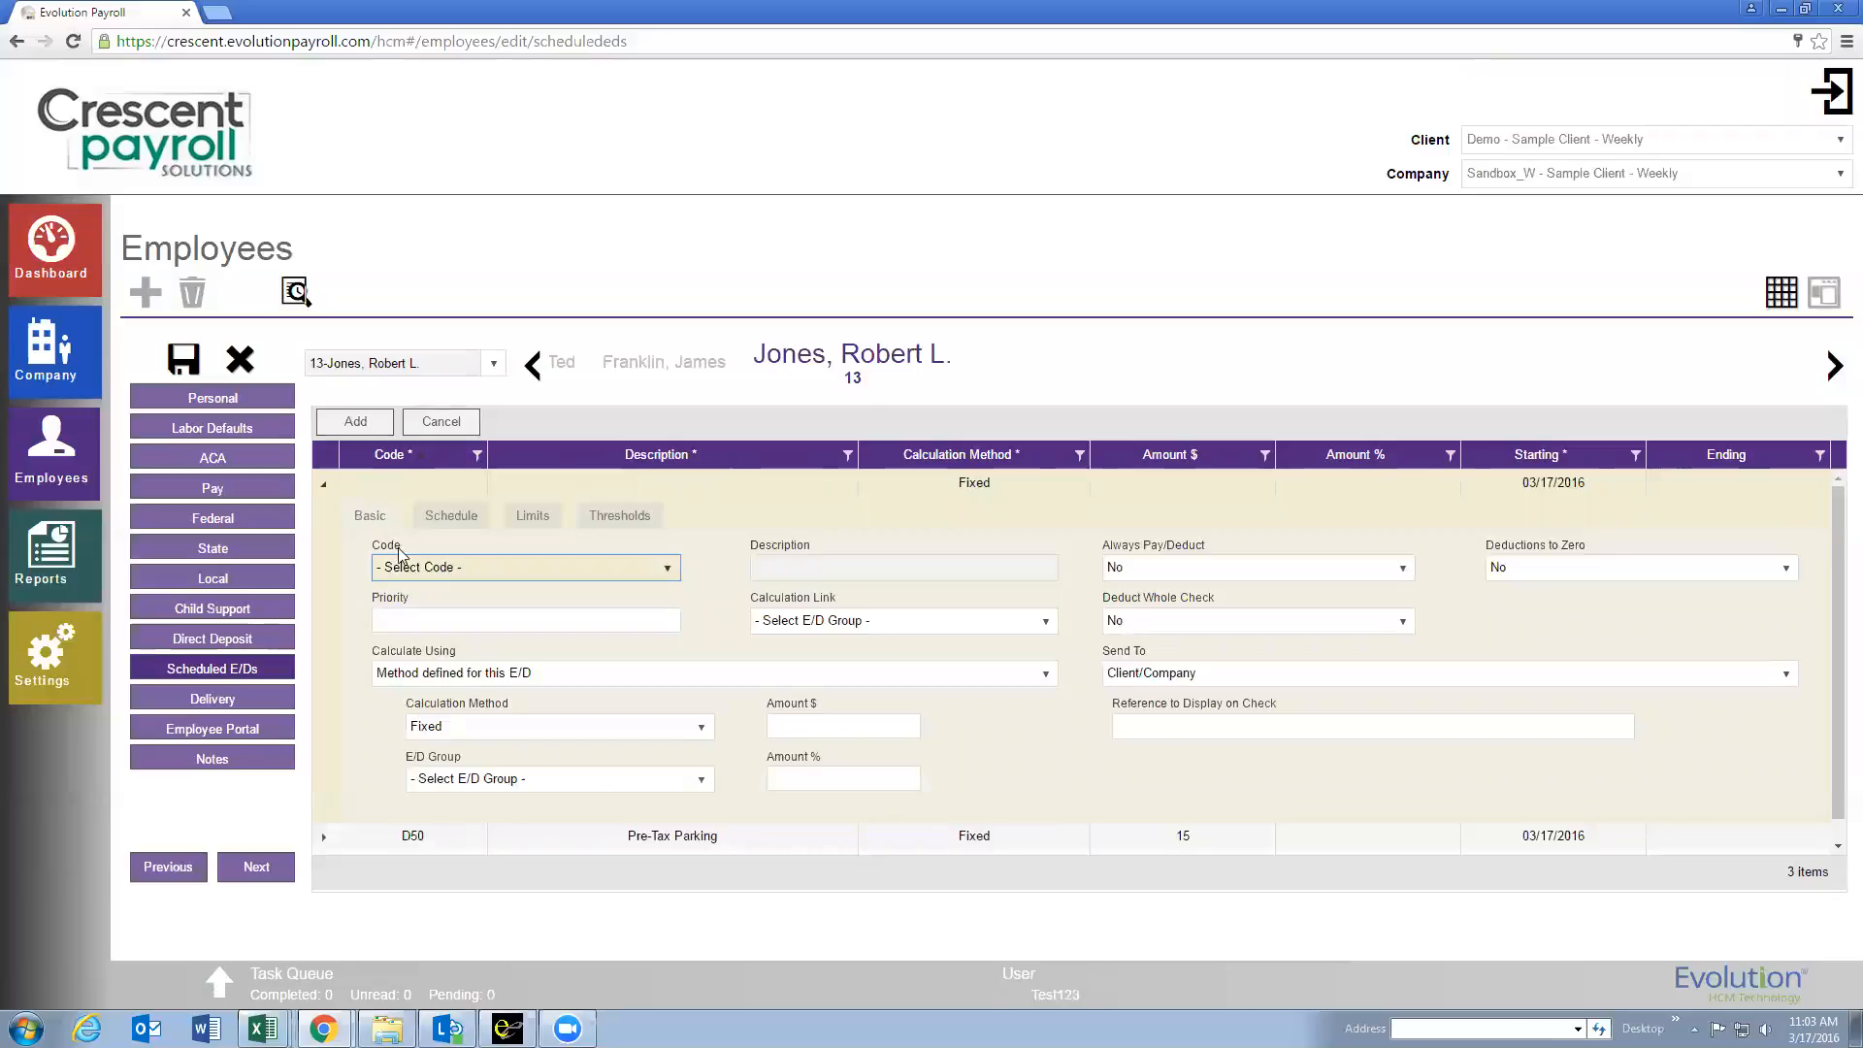
{"action": "left_click", "coordinate": [490, 573]}
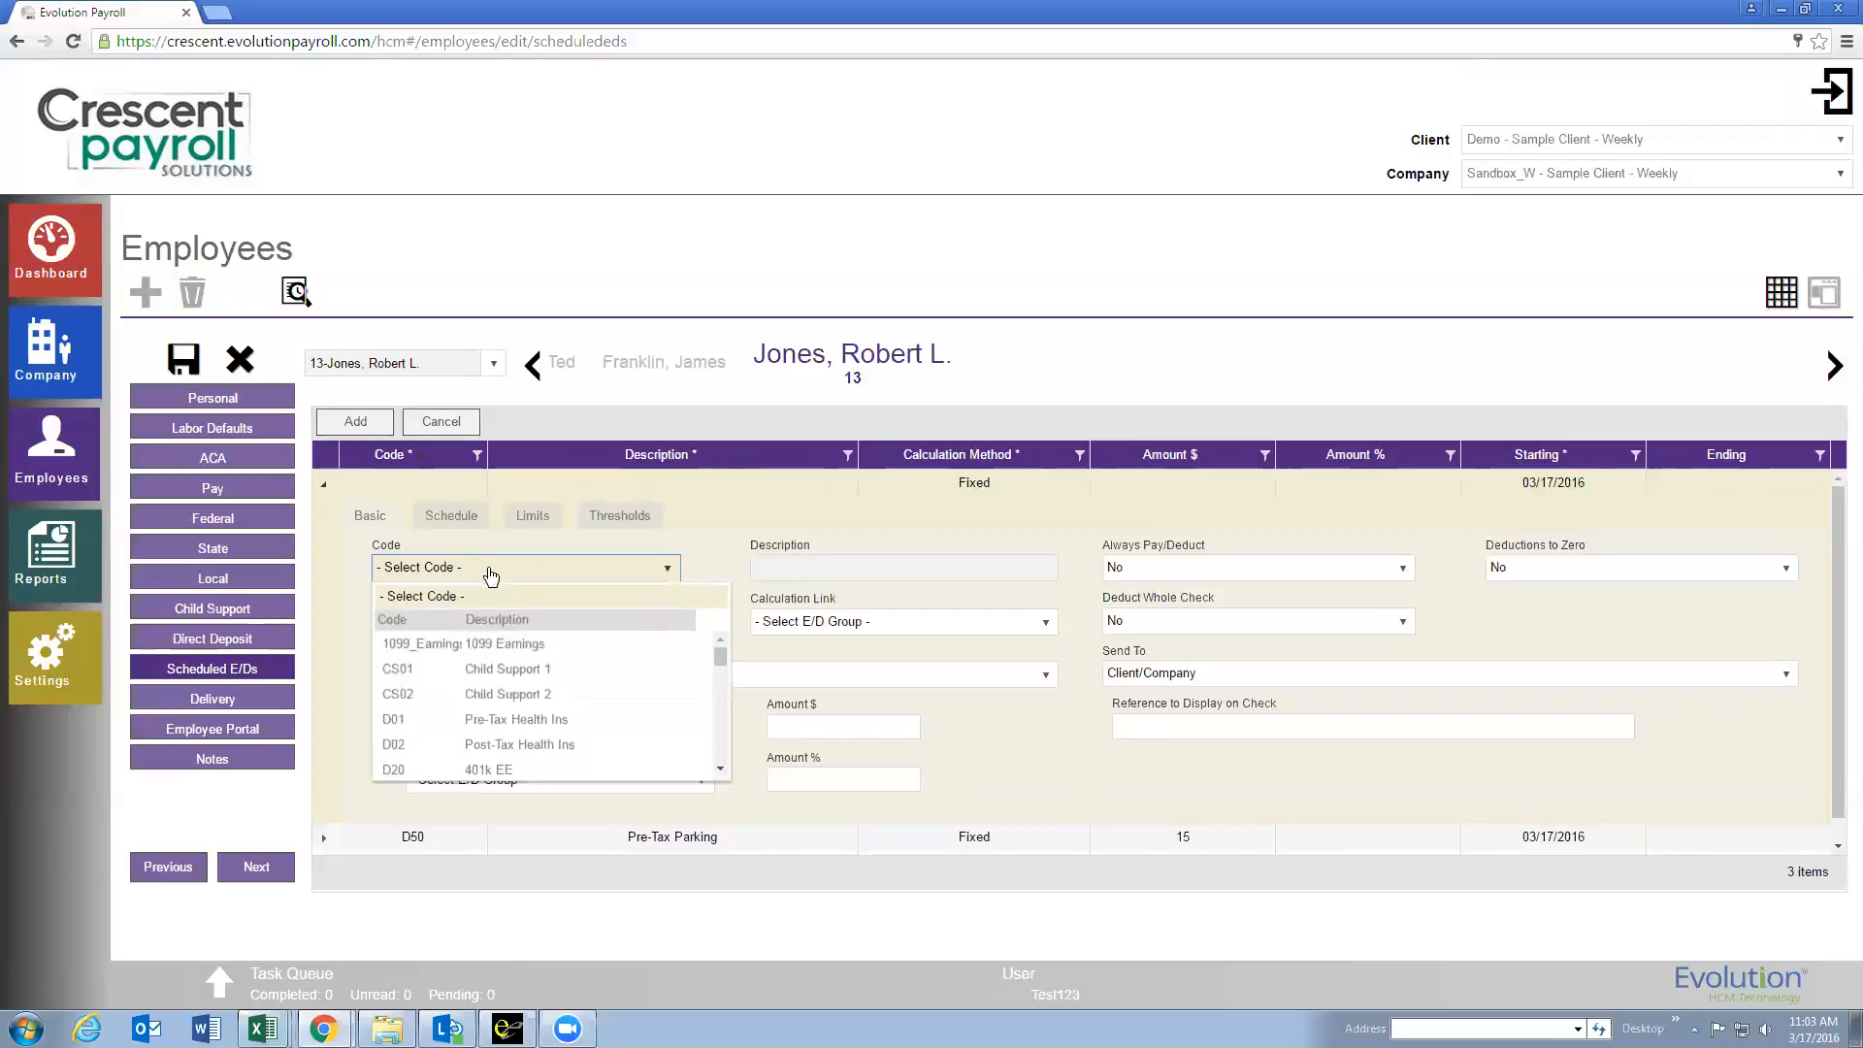
{"action": "left_click_drag", "start_coordinate": [720, 652], "coordinate": [722, 699]}
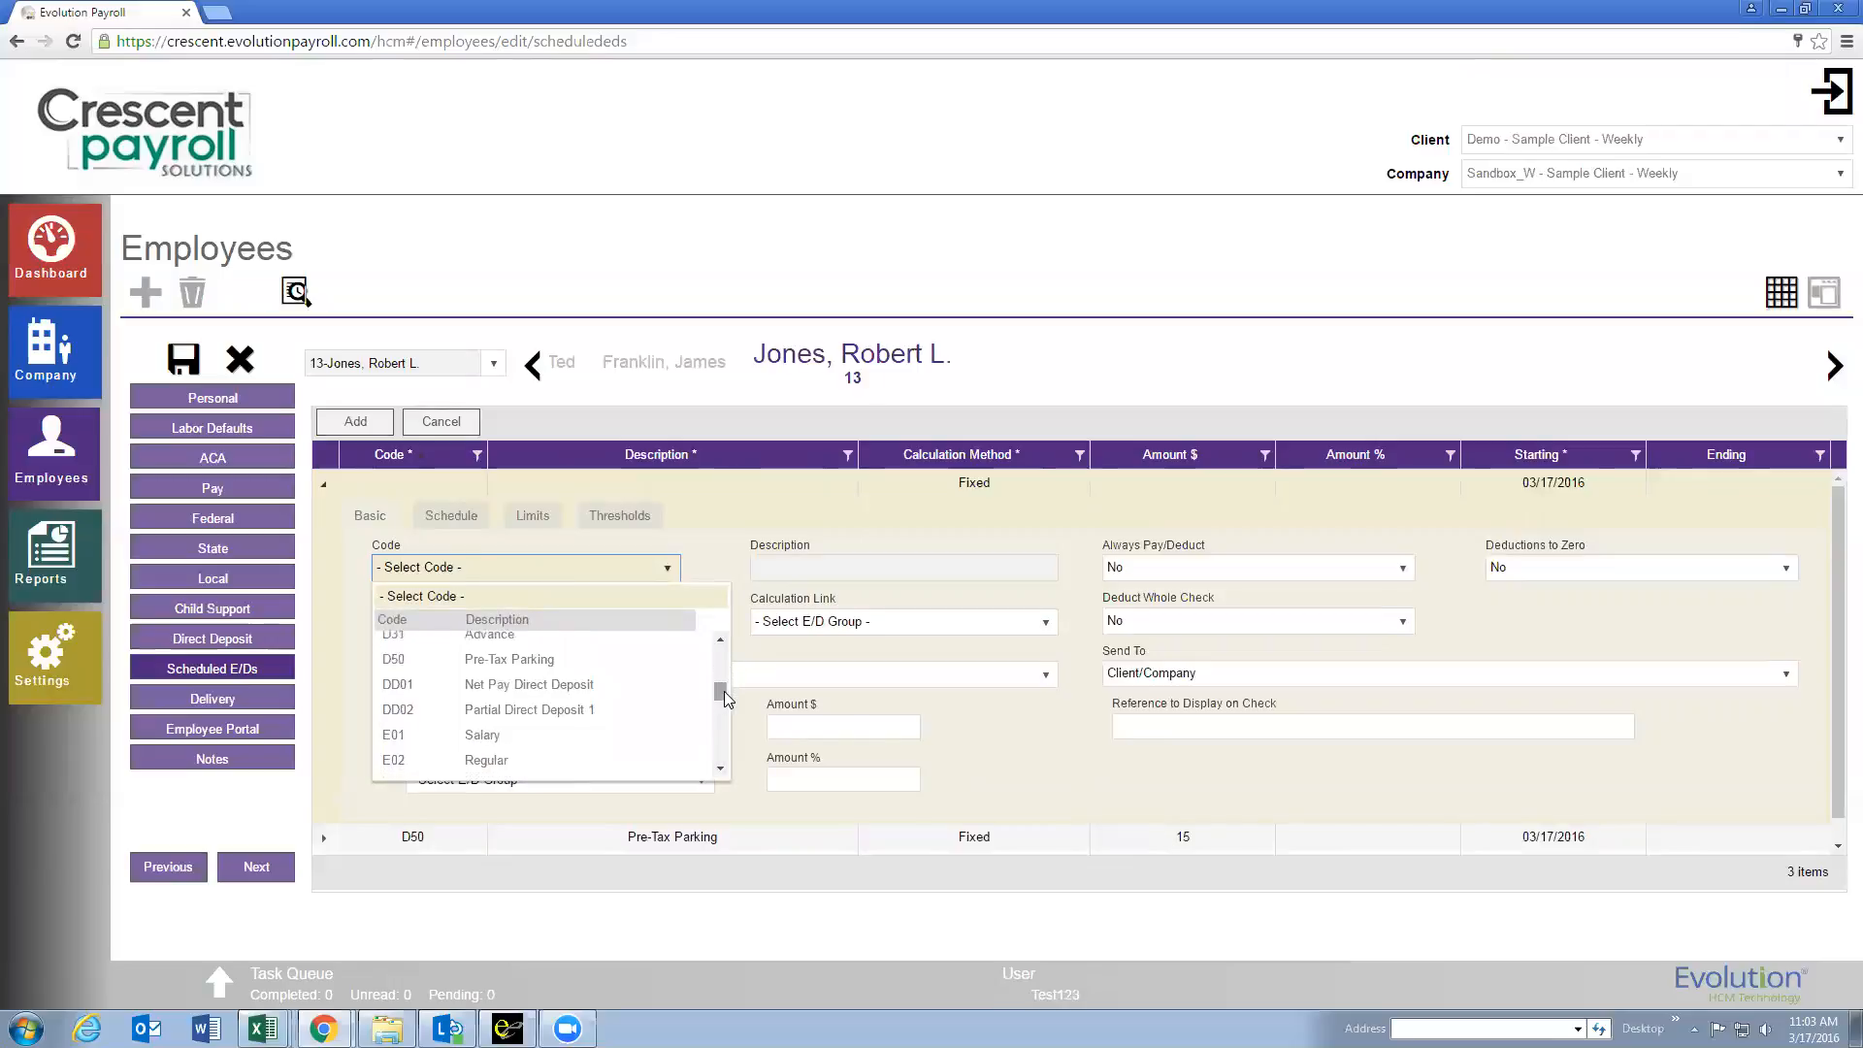
{"action": "left_click", "coordinate": [505, 712]}
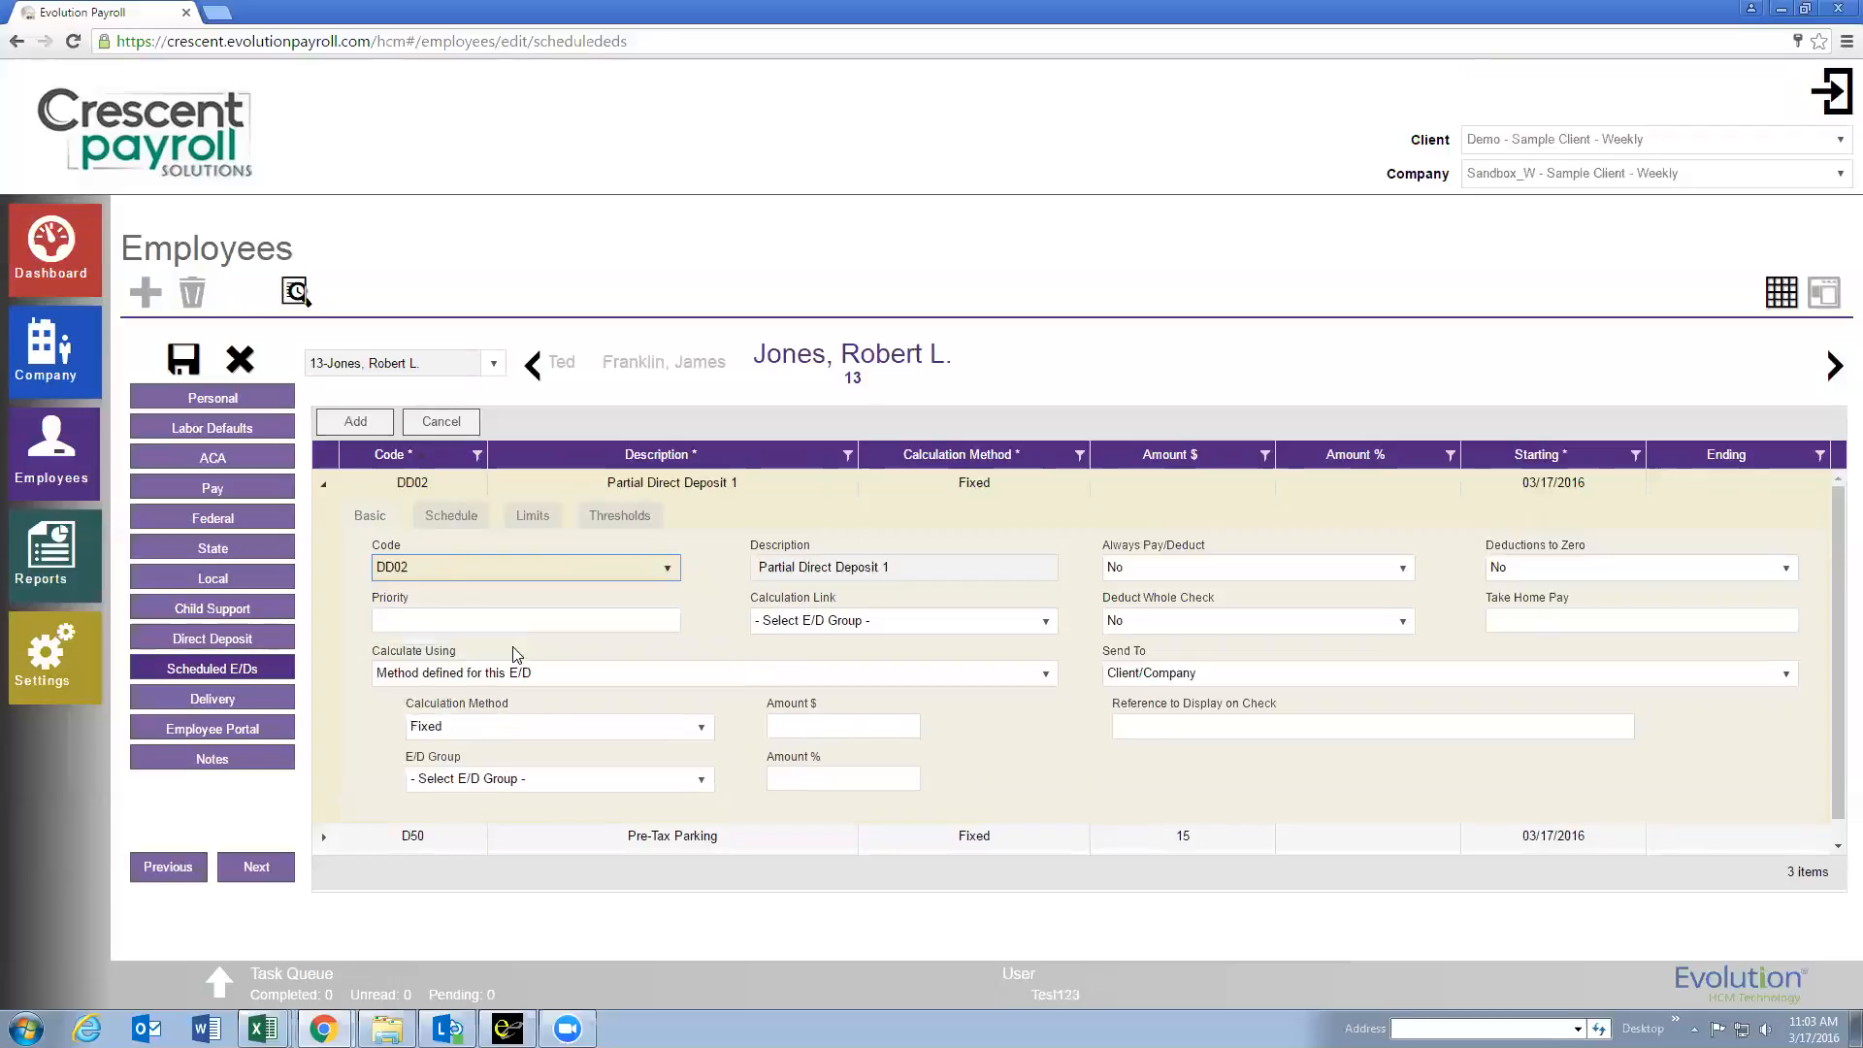
Set the DD02 entry's fixed dollar amount to 75.00.
{"action": "left_click", "coordinate": [732, 703]}
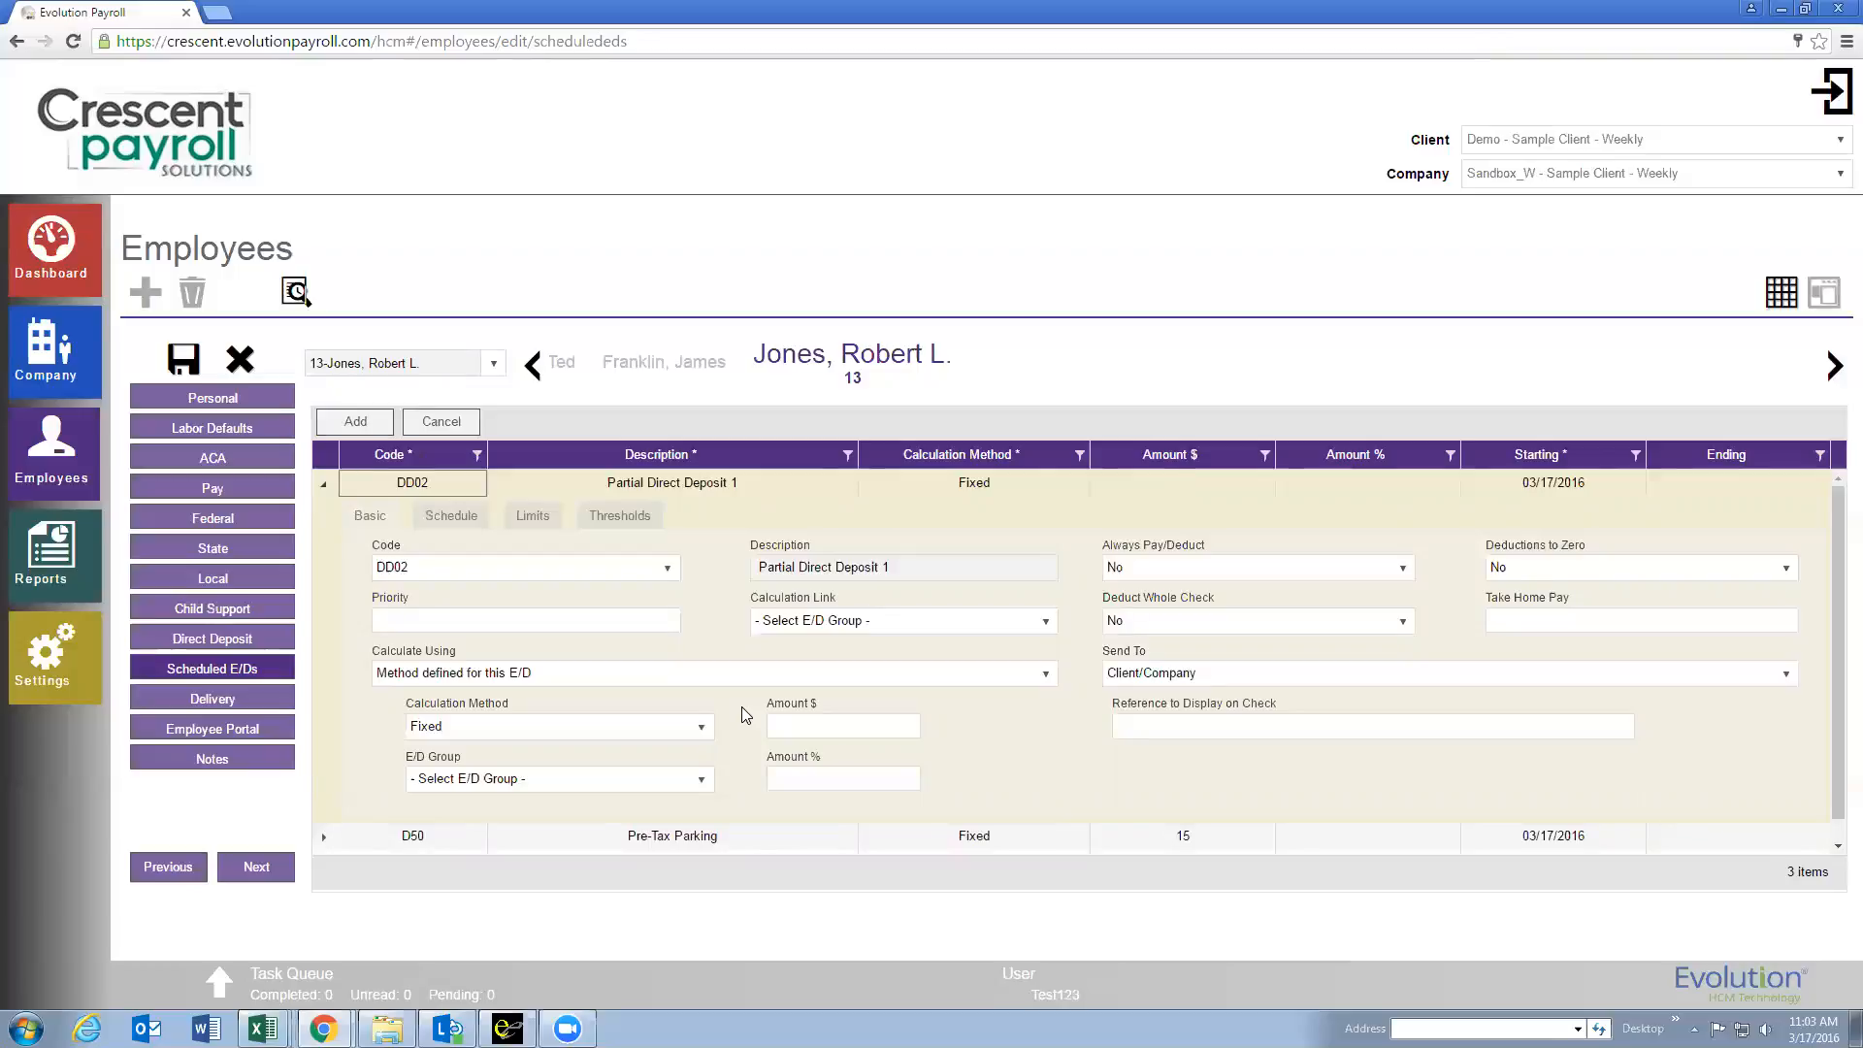
{"action": "left_click", "coordinate": [781, 726]}
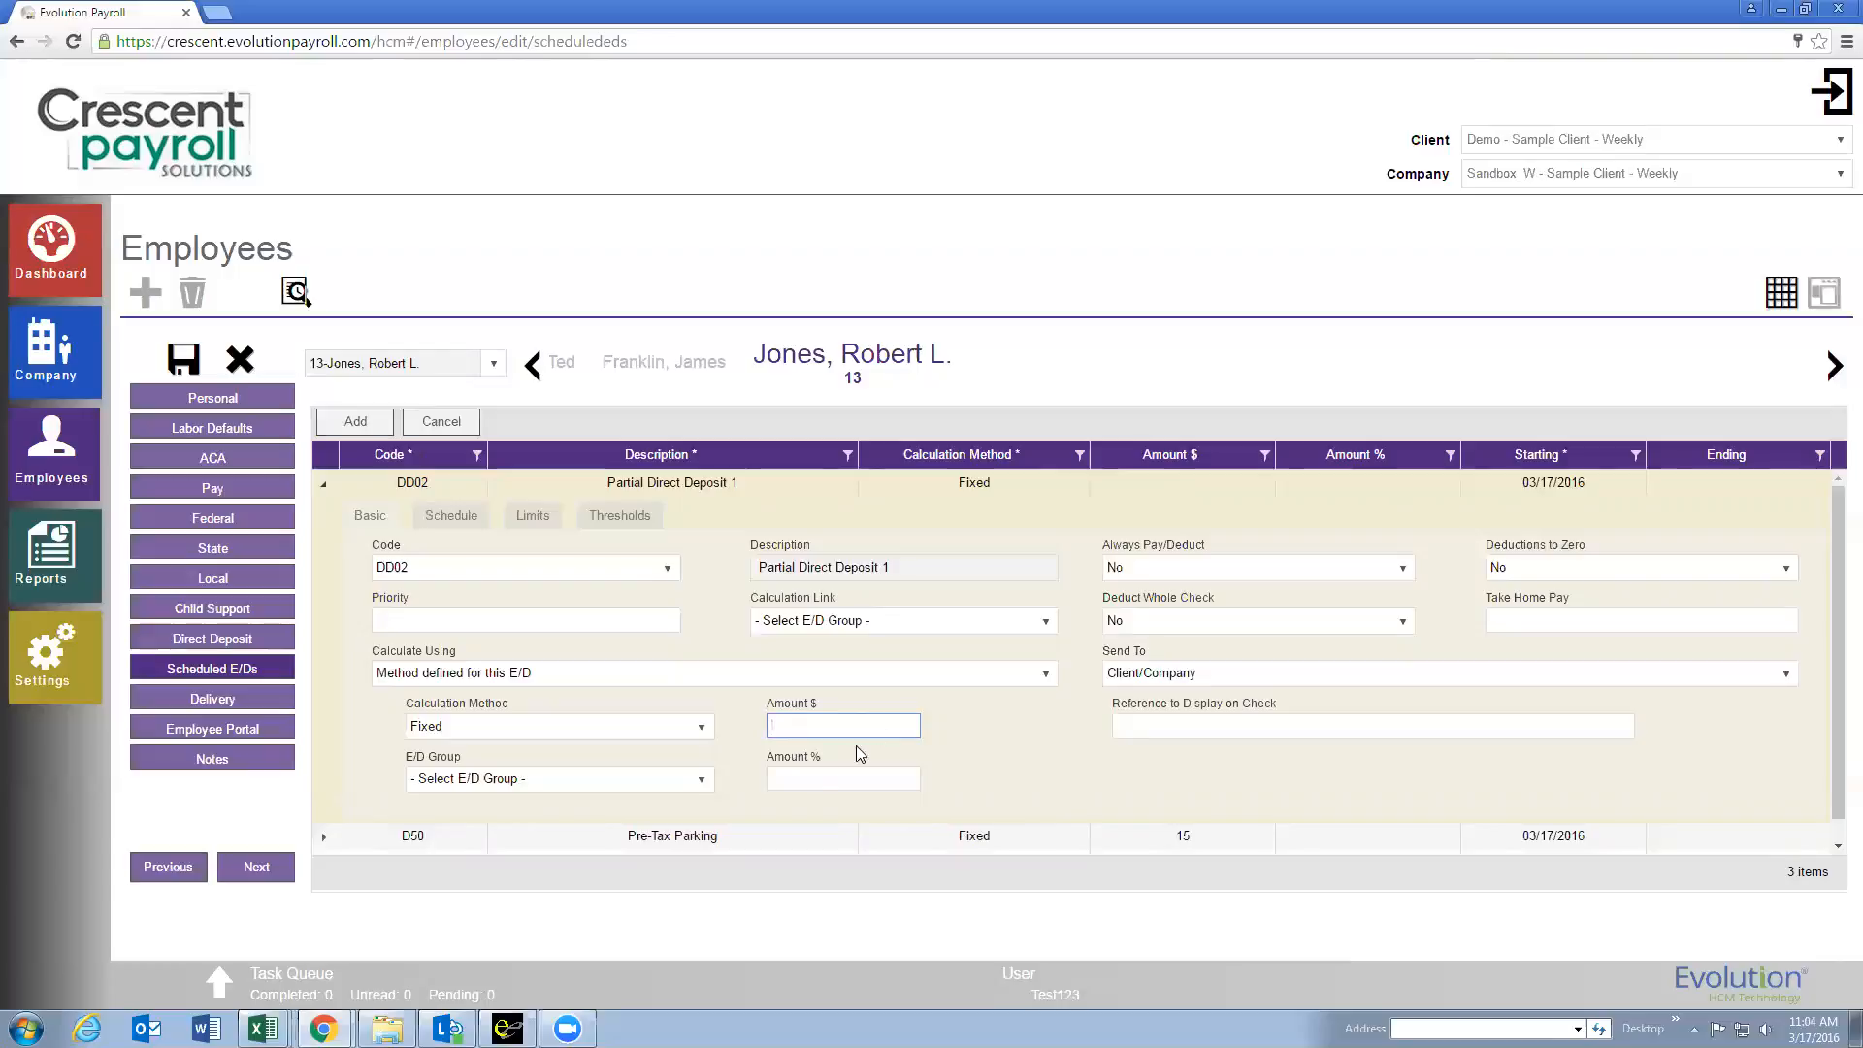
{"action": "left_click", "coordinate": [803, 778]}
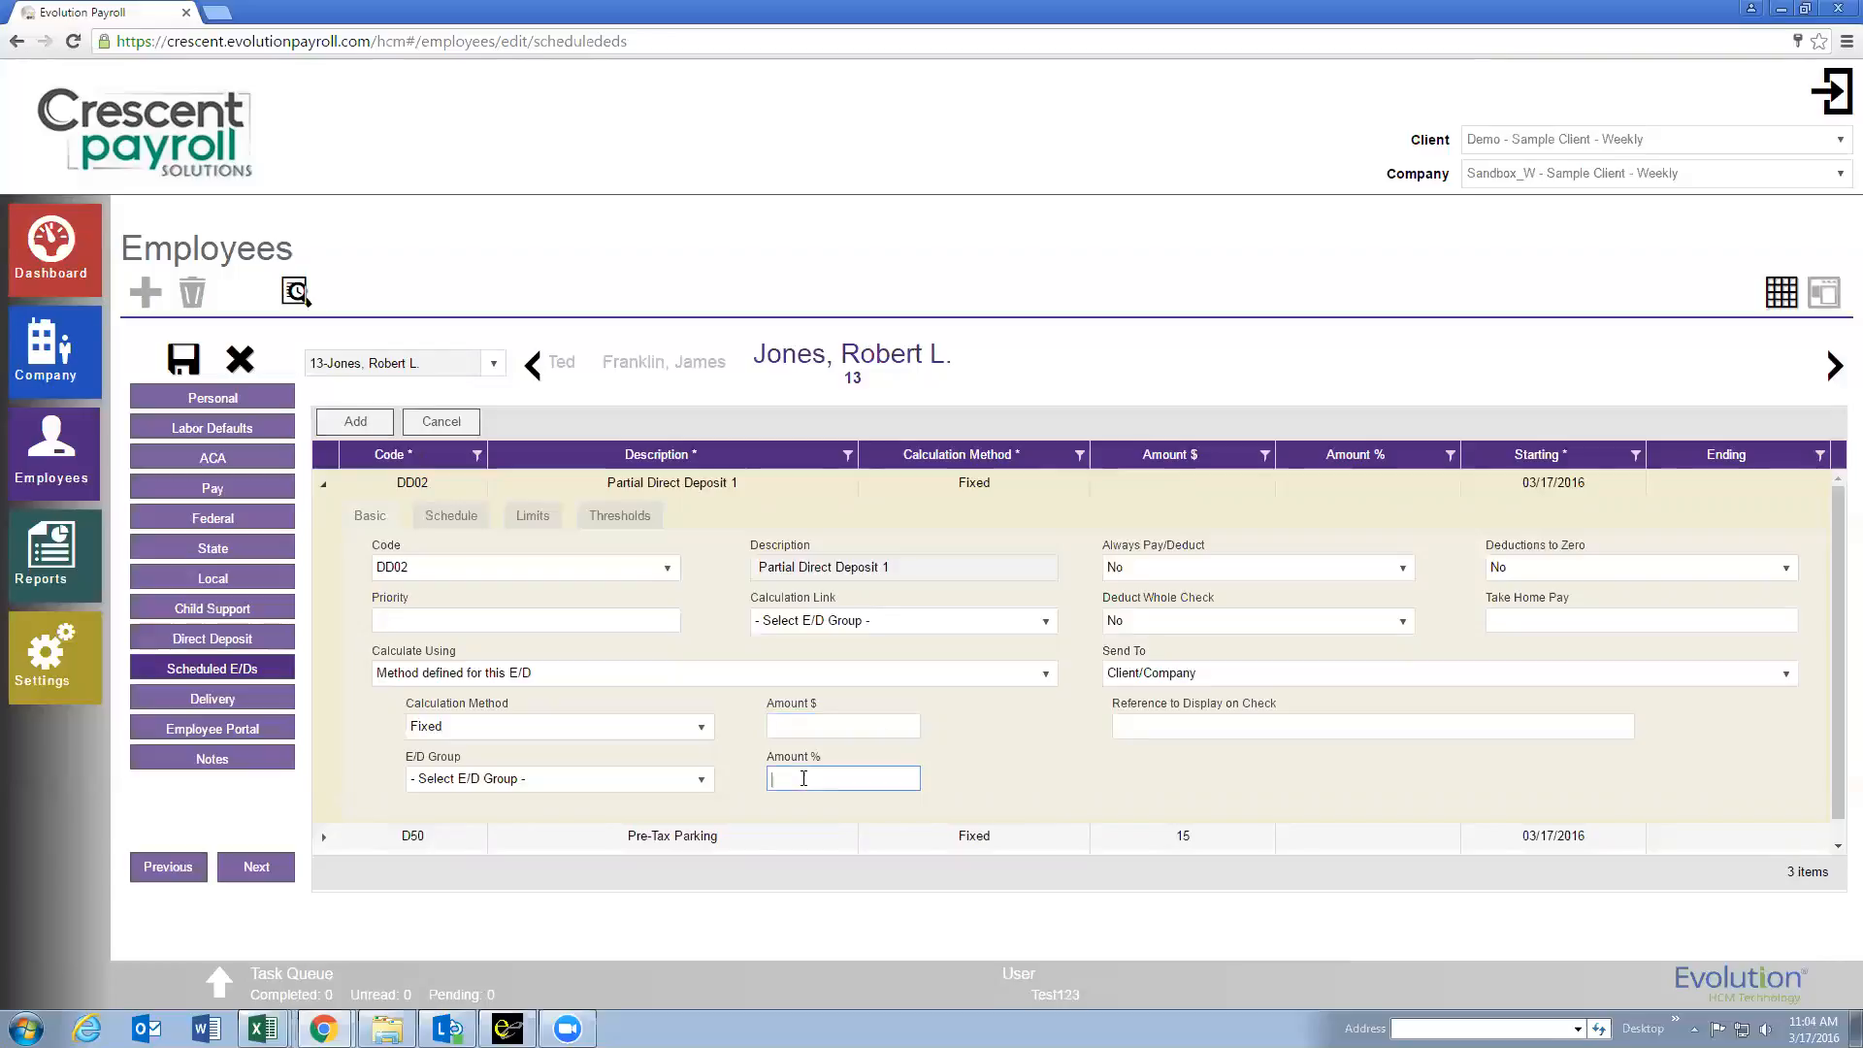
{"action": "left_click", "coordinate": [793, 731]}
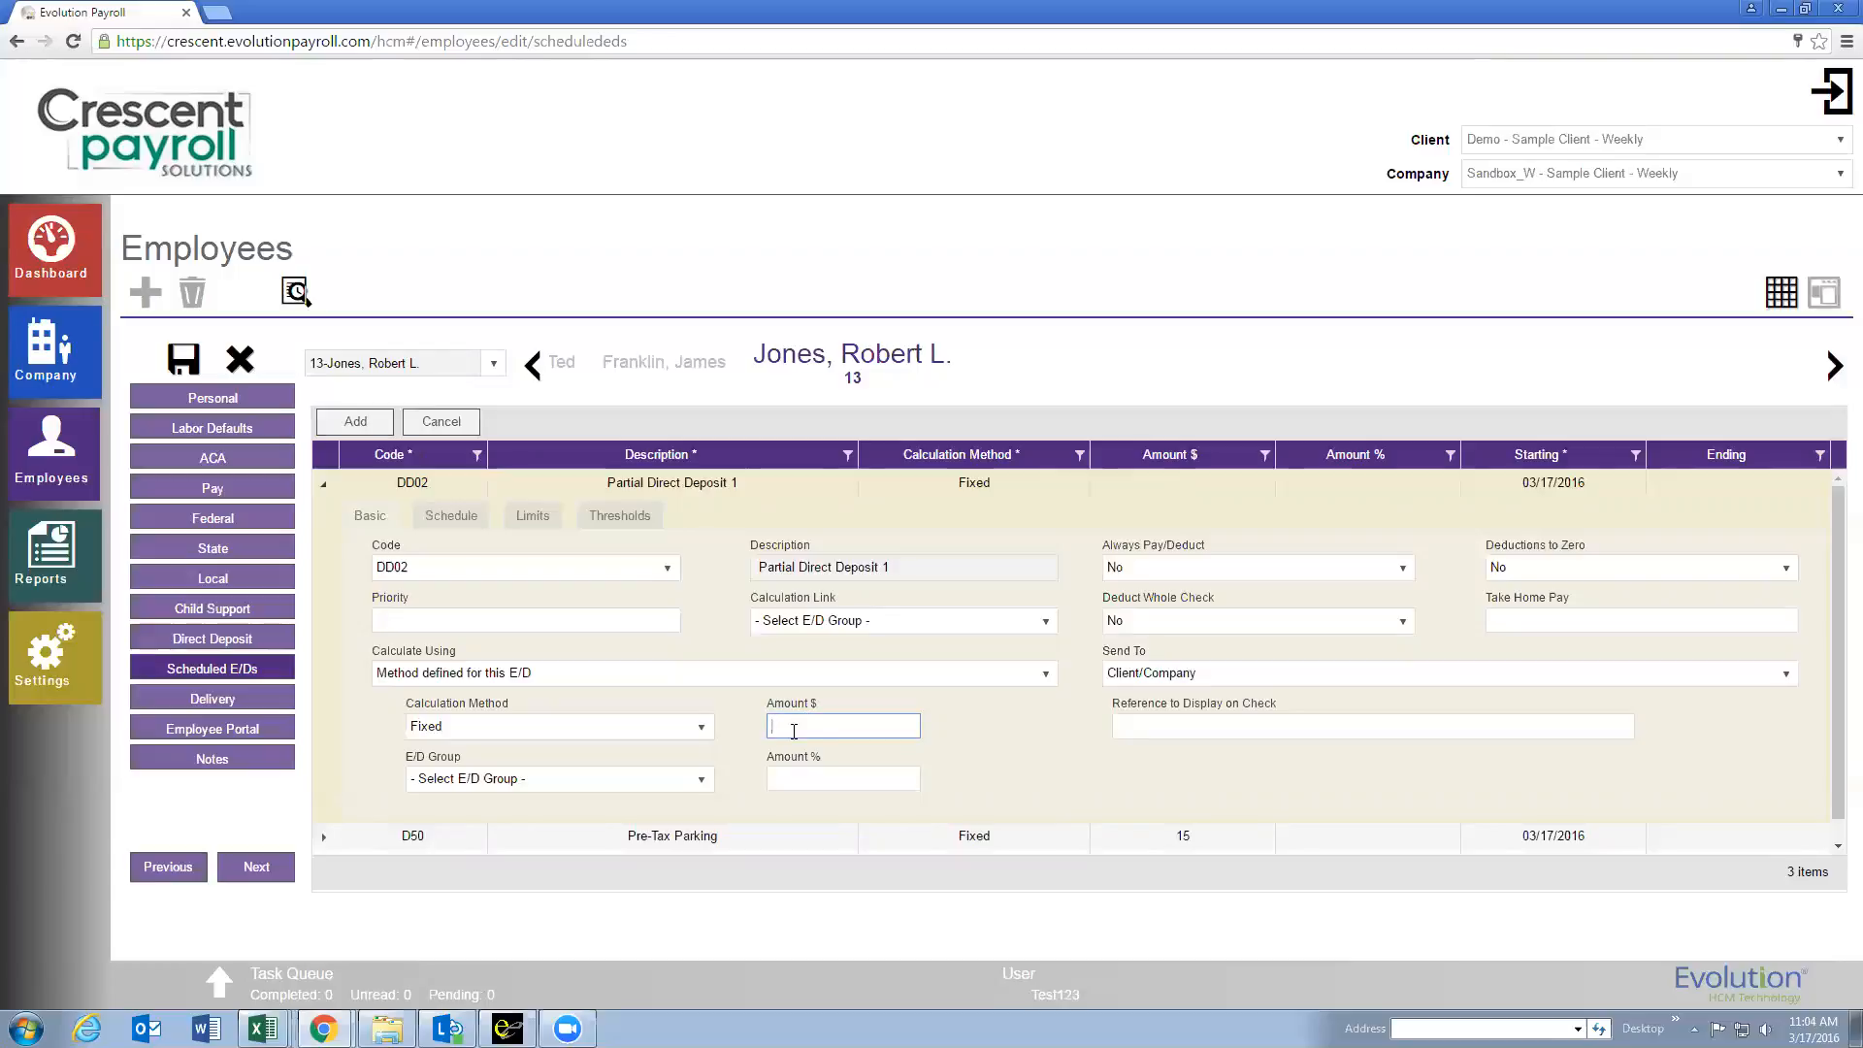
{"action": "type", "text": "75.00"}
{"action": "left_click", "coordinate": [990, 718]}
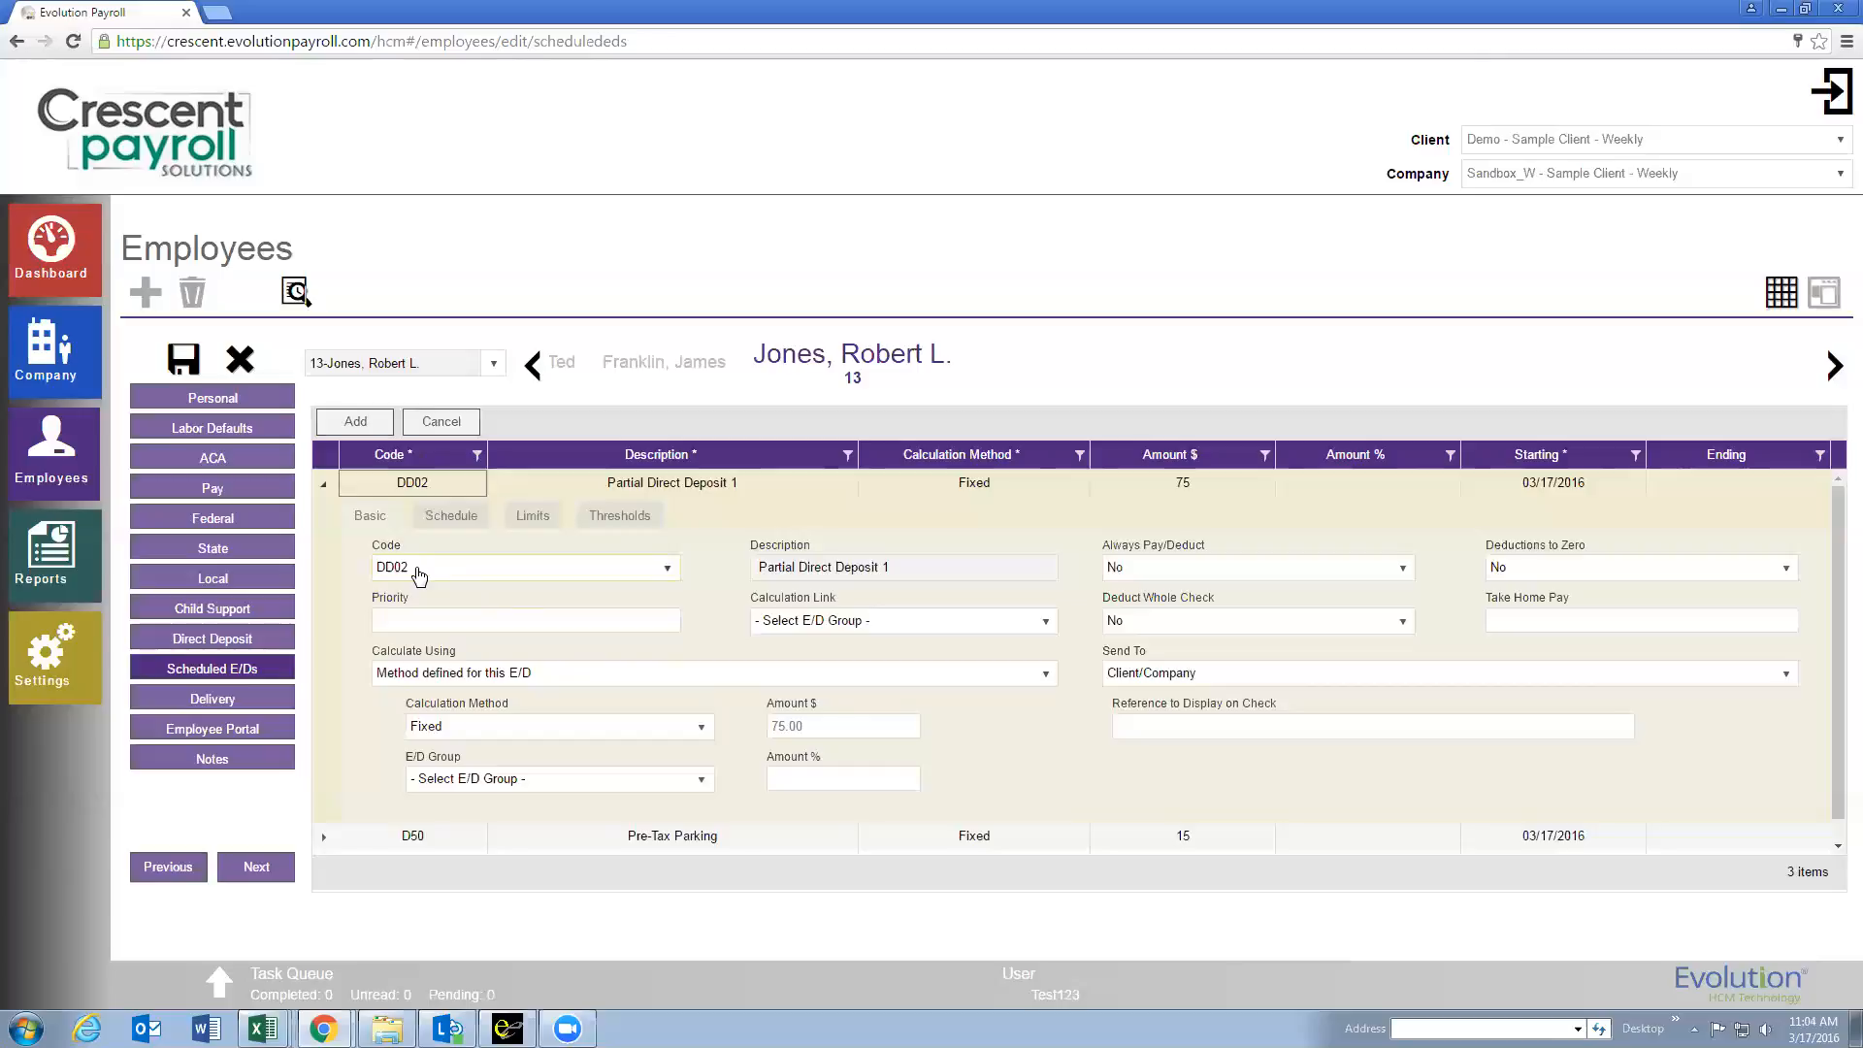
{"action": "left_click", "coordinate": [852, 724]}
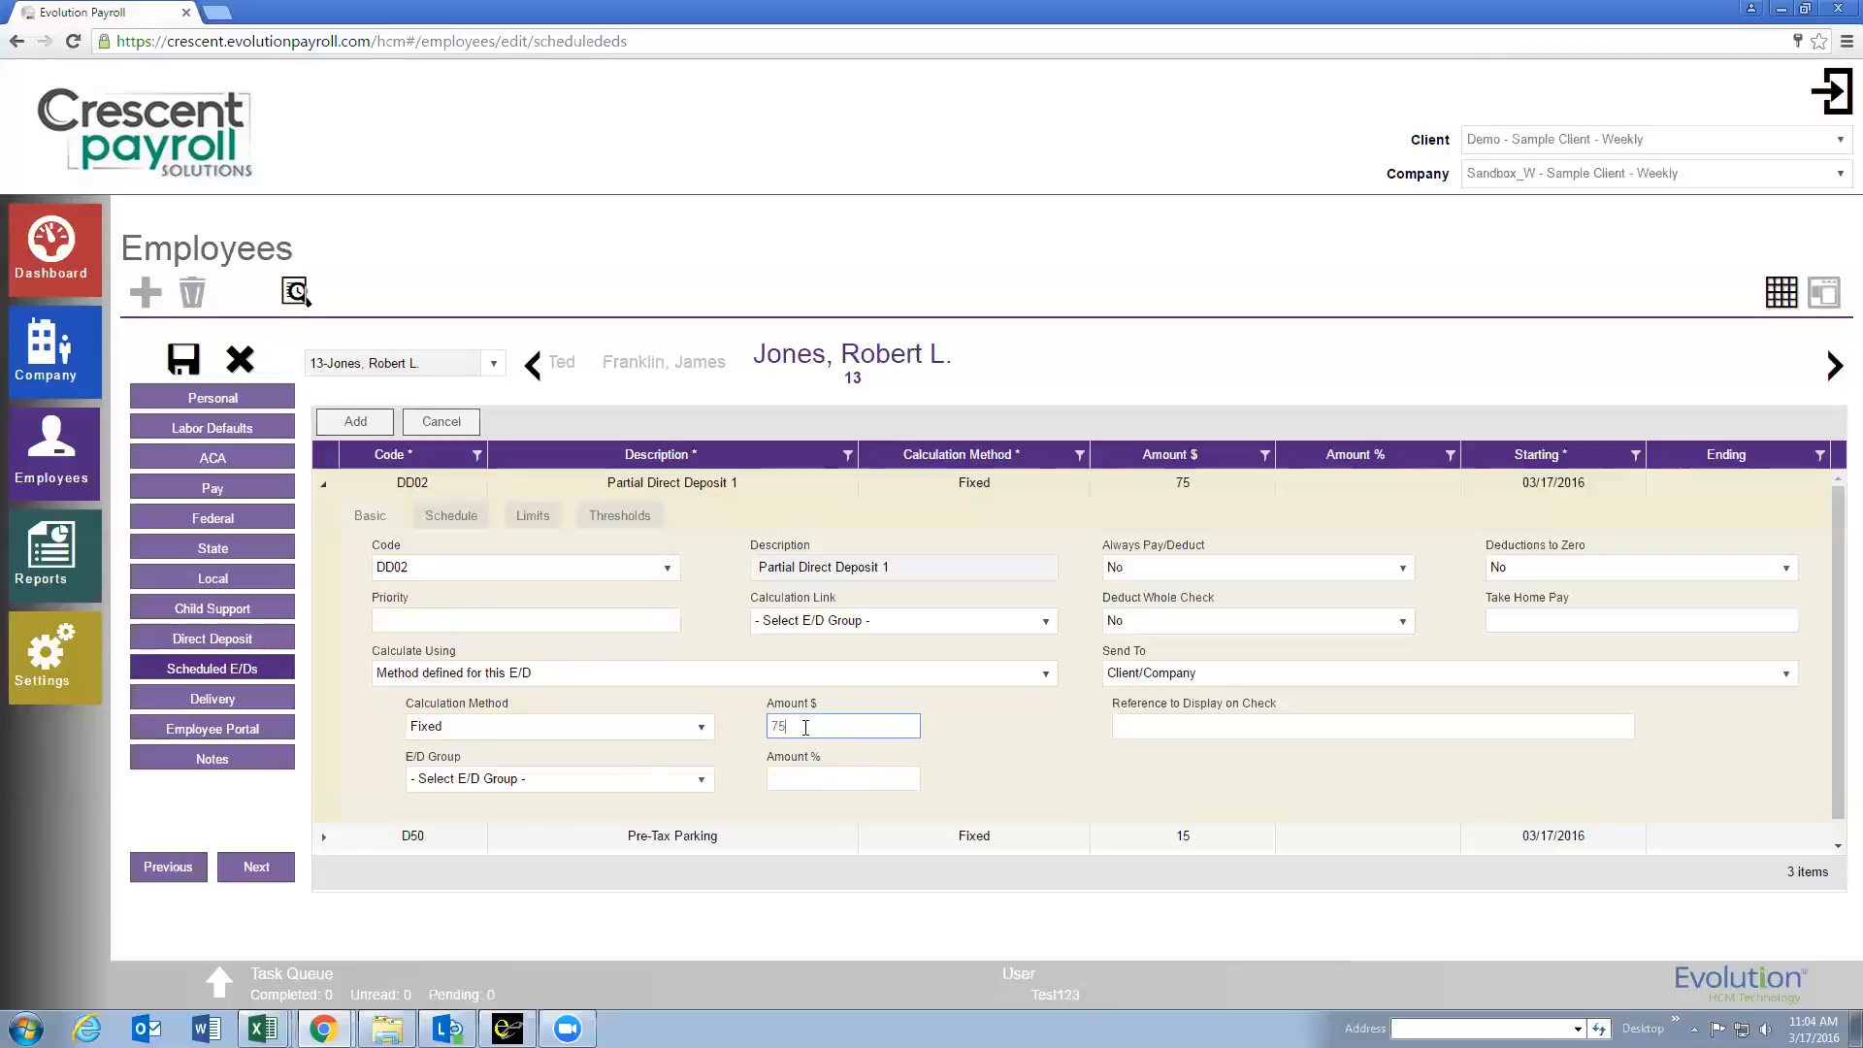
{"action": "left_click", "coordinate": [1012, 749]}
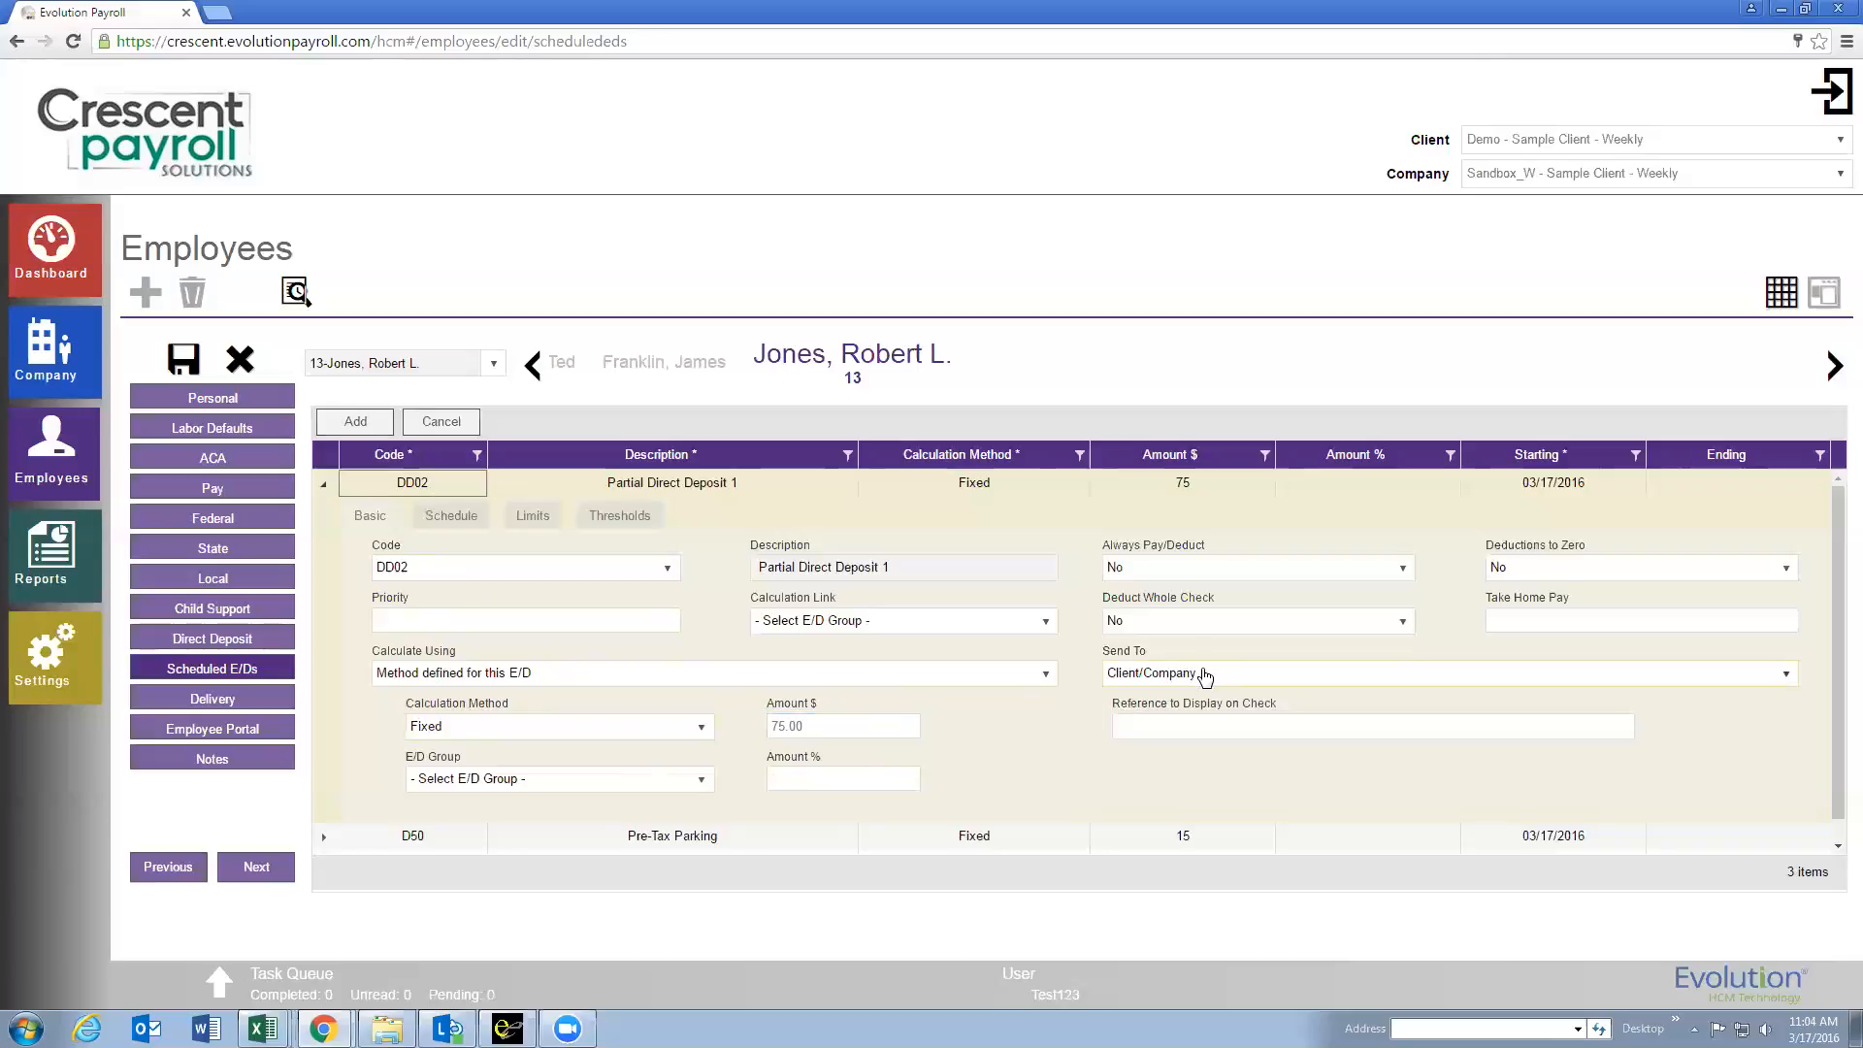
Set the DD02 entry's Send To option to Direct Deposit and choose the employee's second bank account as the direct deposit account.
{"action": "left_click", "coordinate": [1204, 673]}
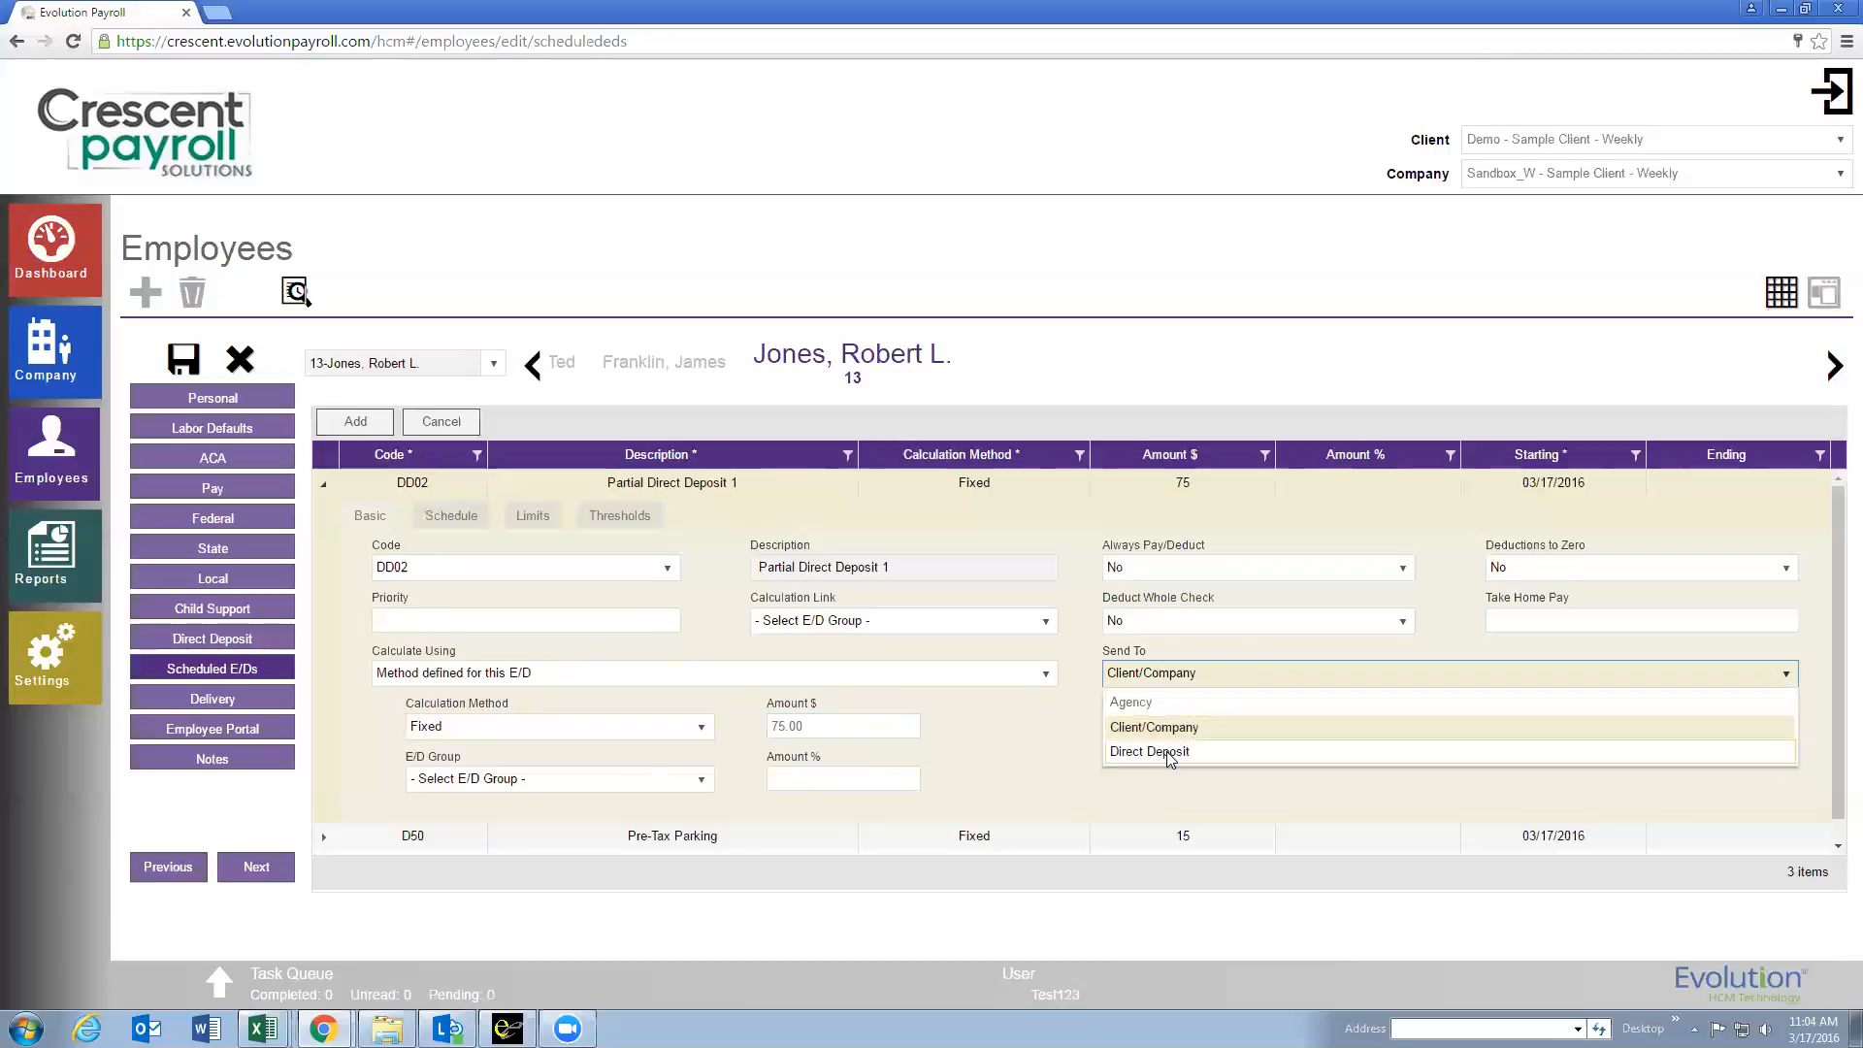
{"action": "left_click", "coordinate": [1172, 753]}
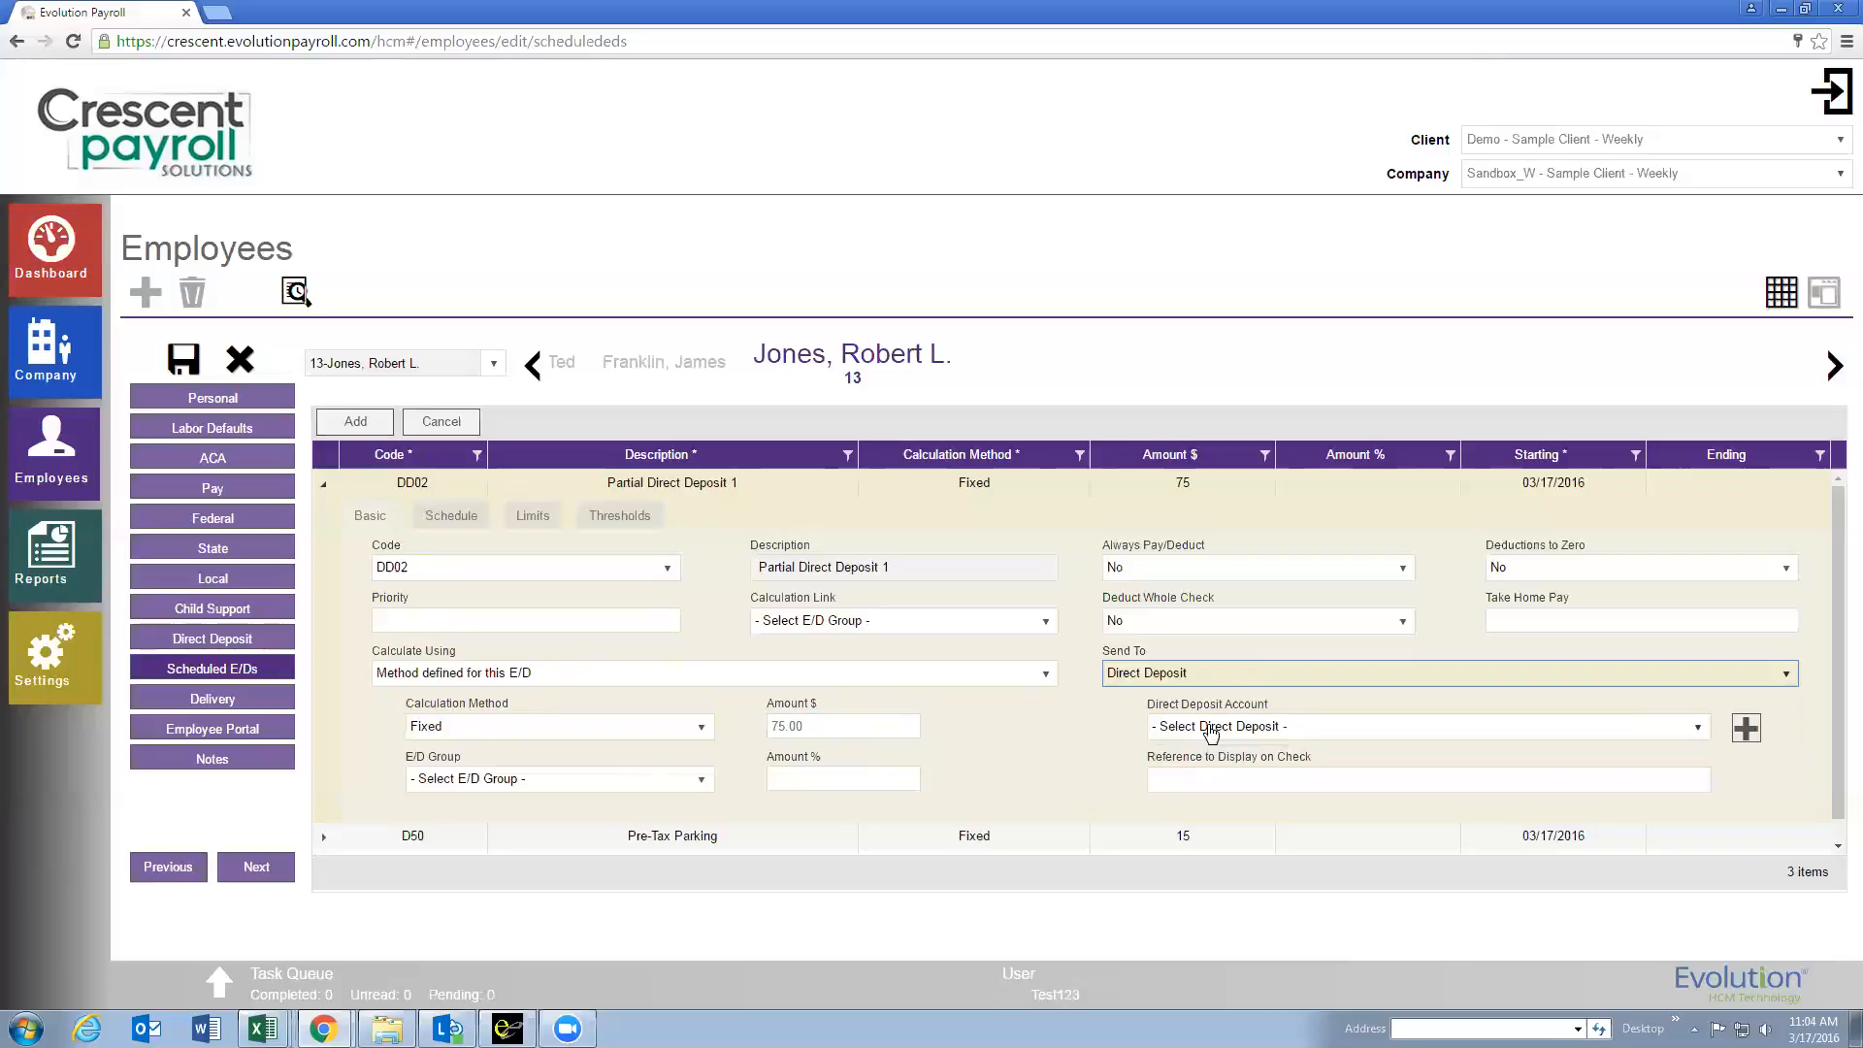
{"action": "left_click", "coordinate": [1219, 735]}
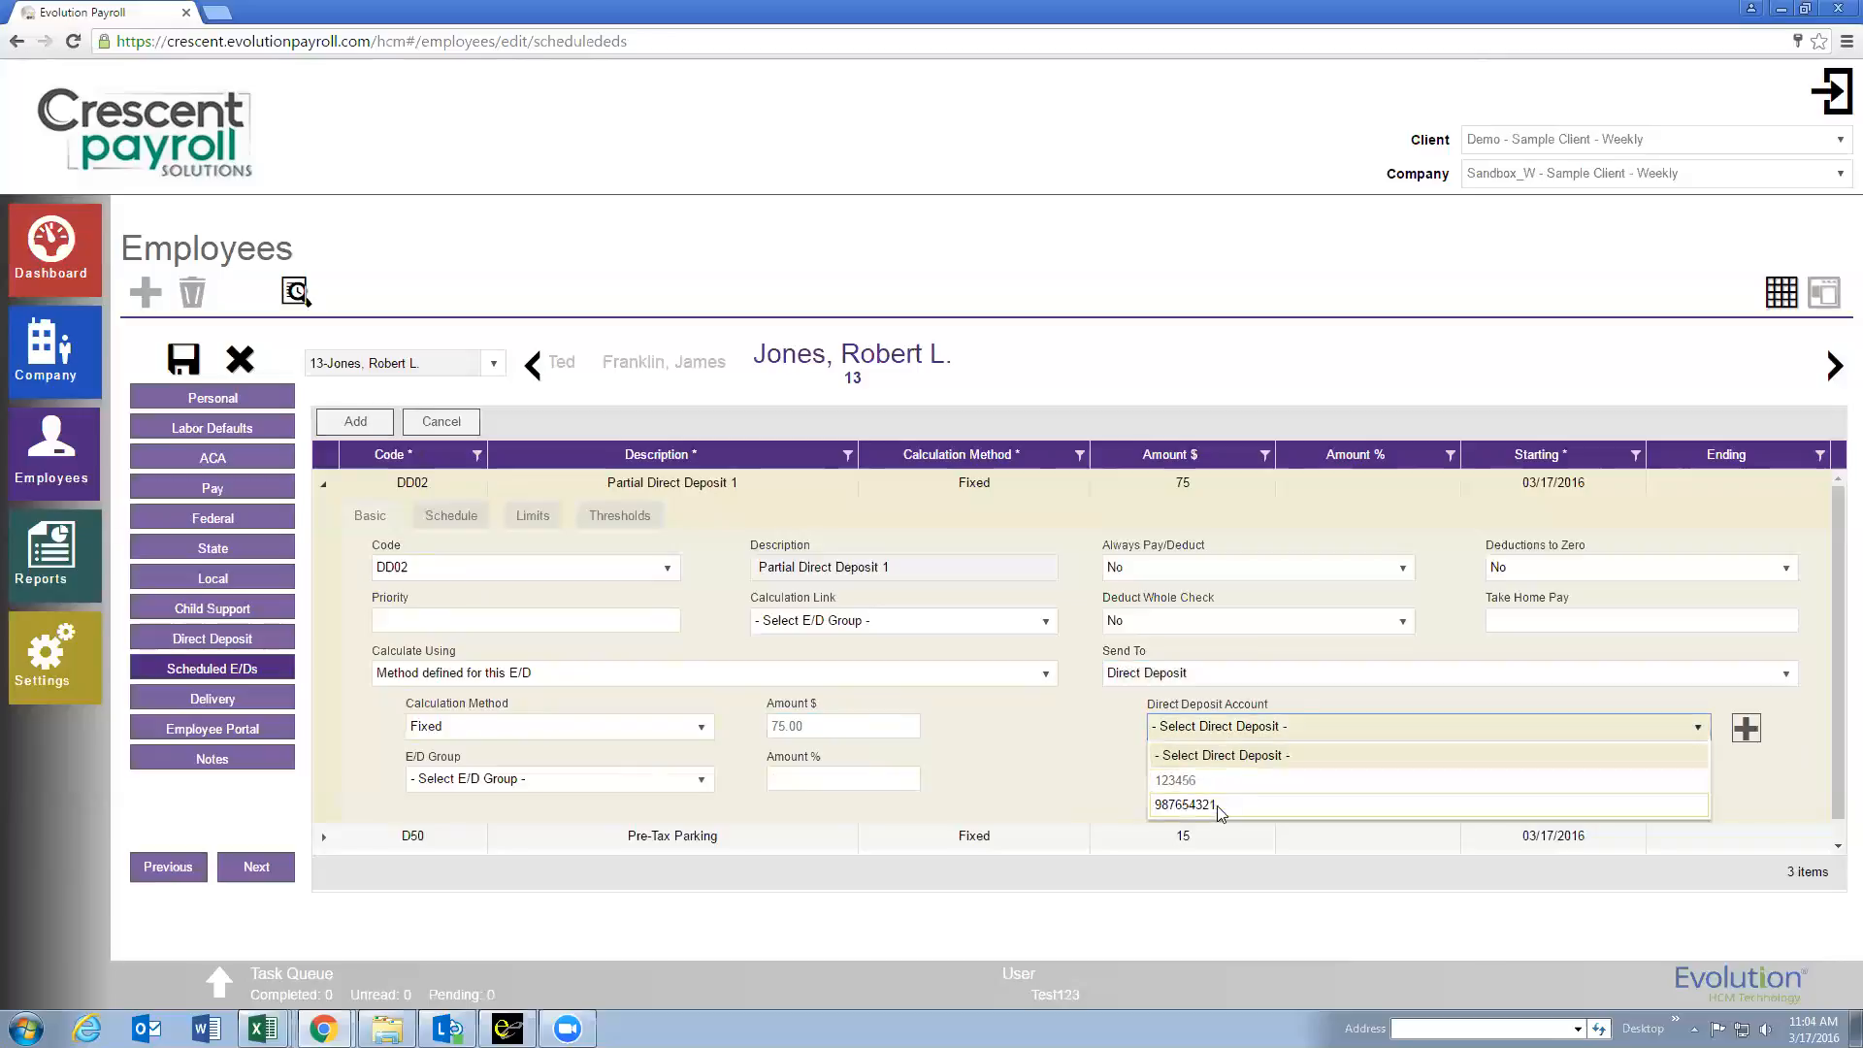
{"action": "left_click", "coordinate": [1268, 807]}
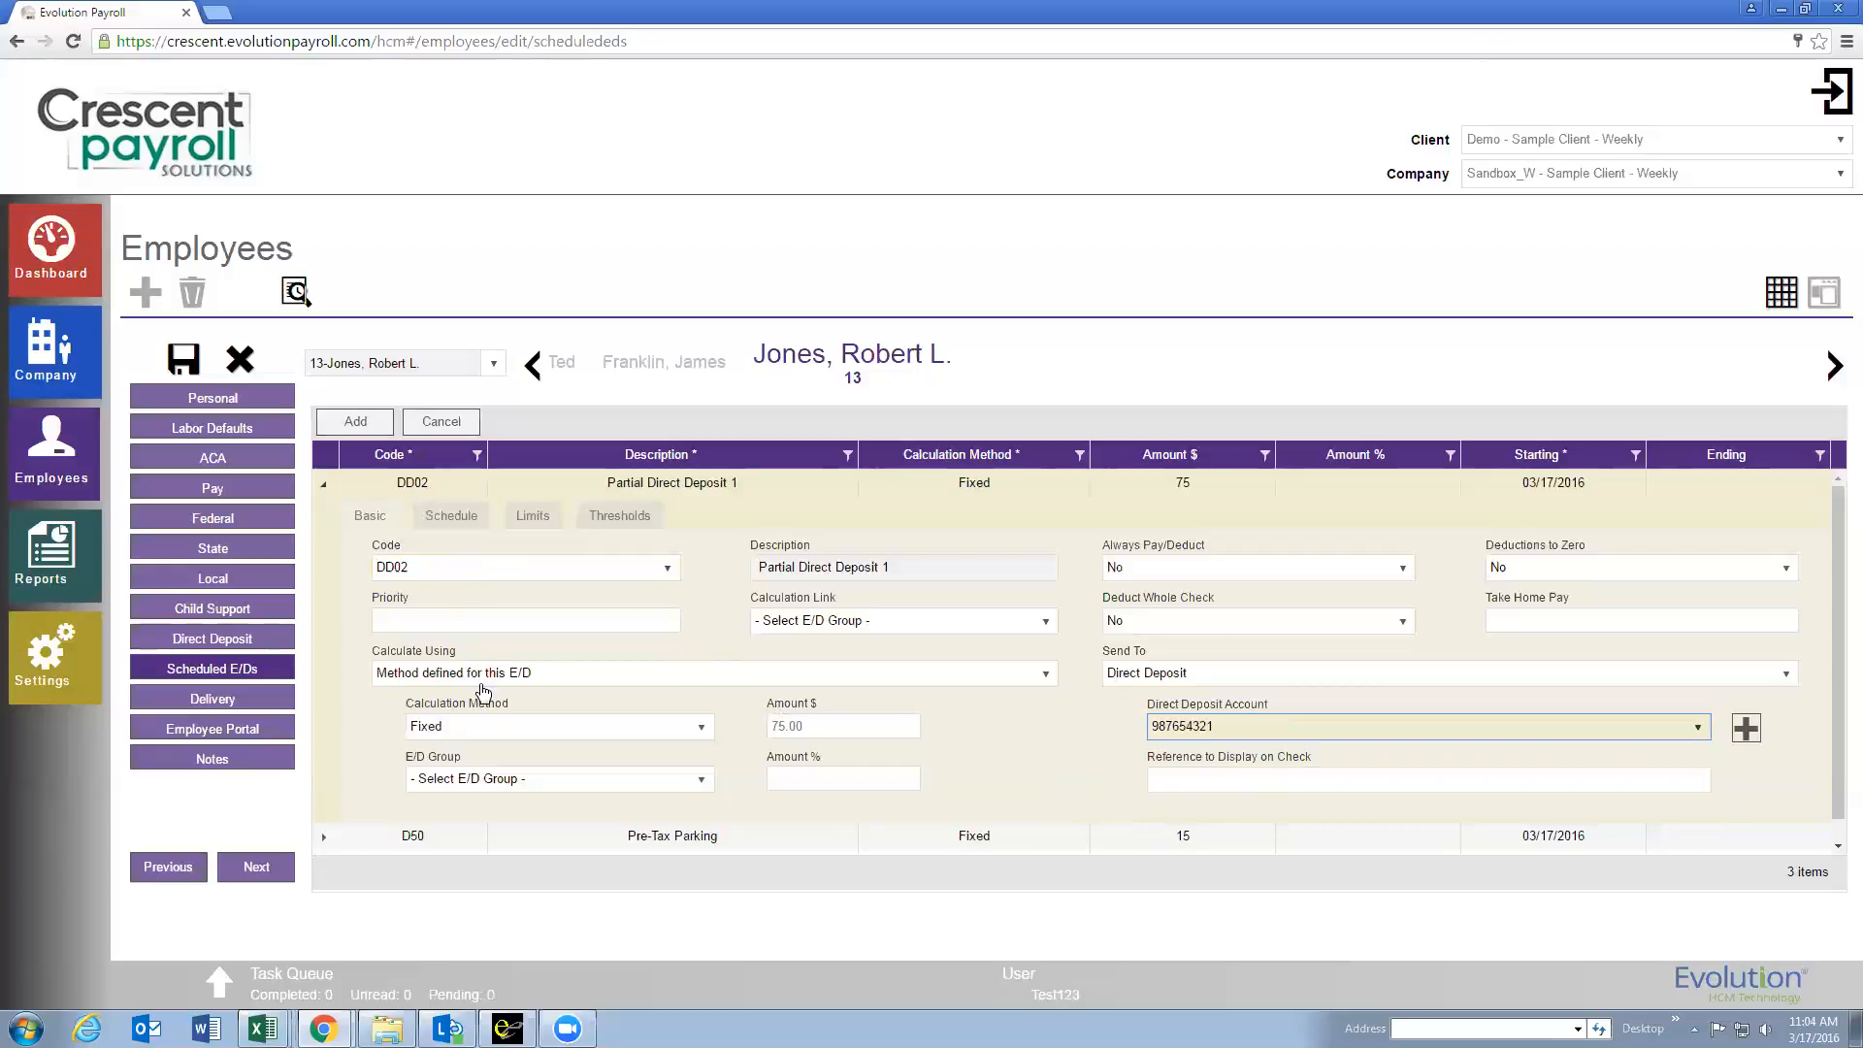
Check the DD02 entry's amount and starting date, save the entry and collapse the D50 details.
{"action": "left_click", "coordinate": [833, 727]}
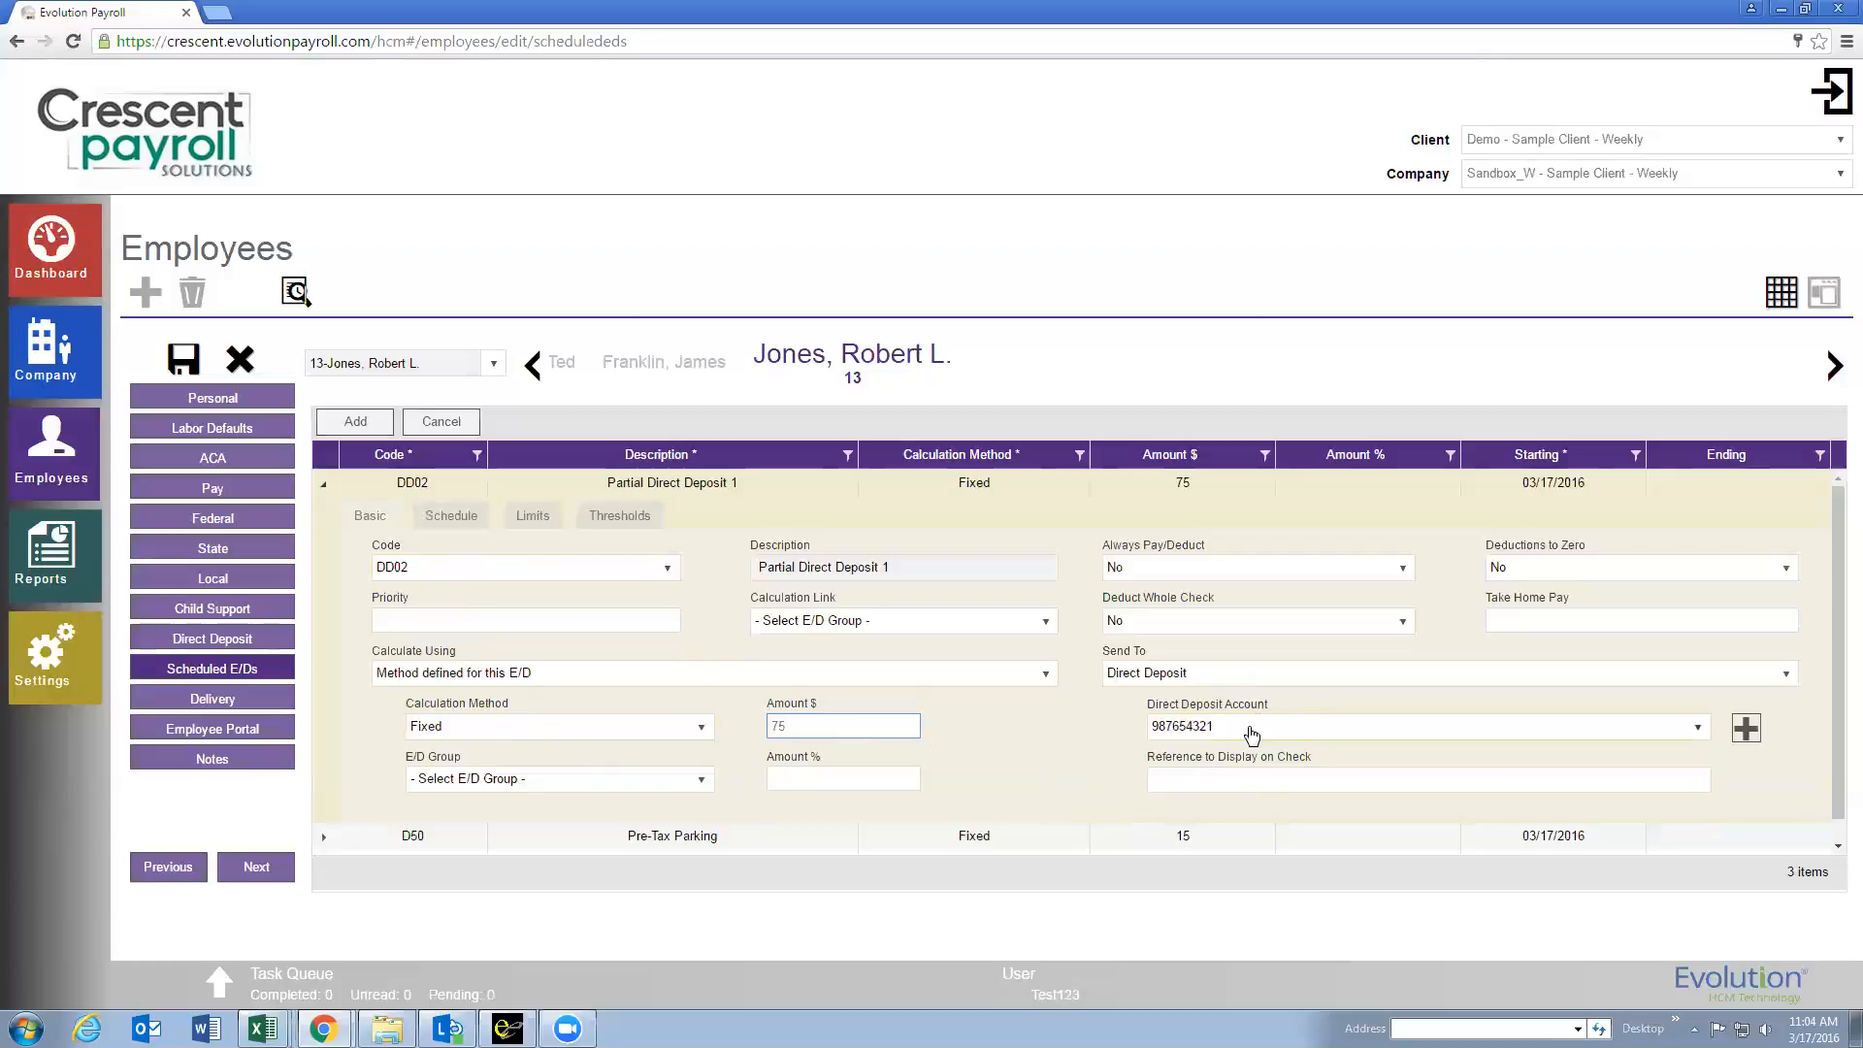
{"action": "left_click", "coordinate": [1560, 482]}
{"action": "left_click", "coordinate": [1588, 485]}
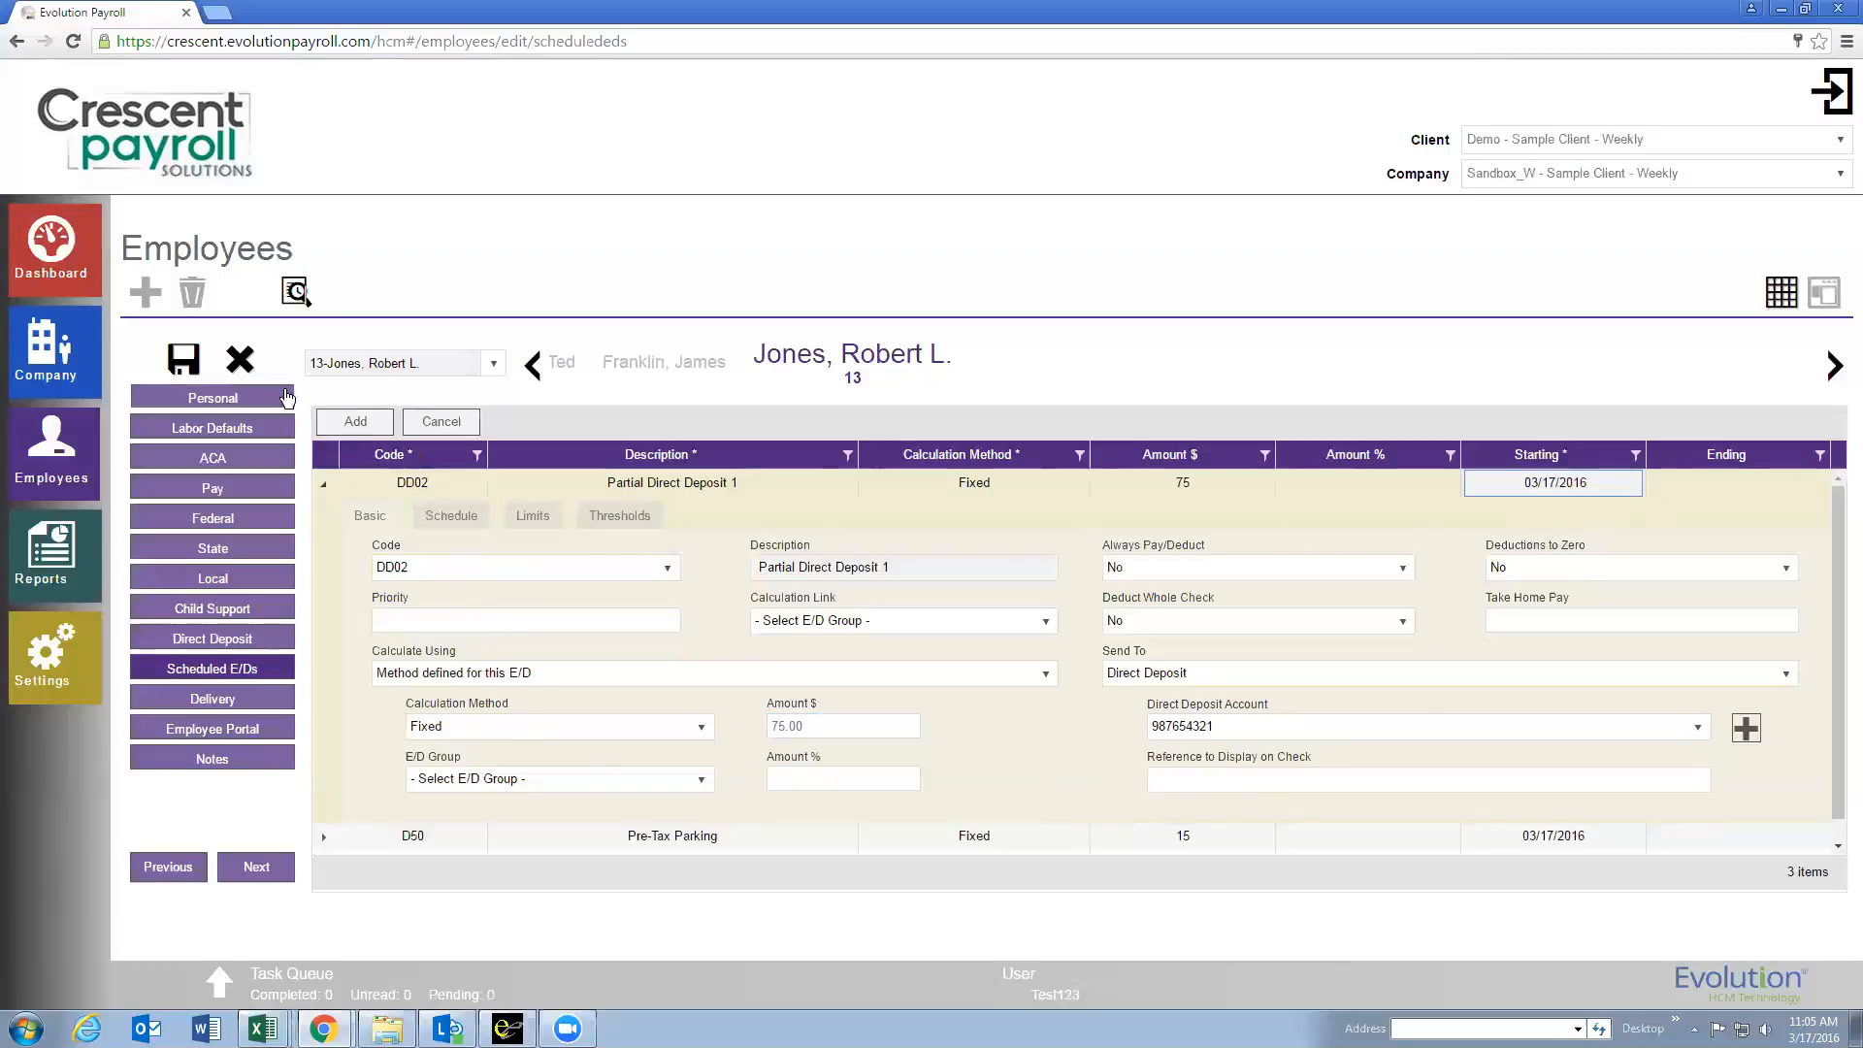
{"action": "left_click", "coordinate": [181, 360]}
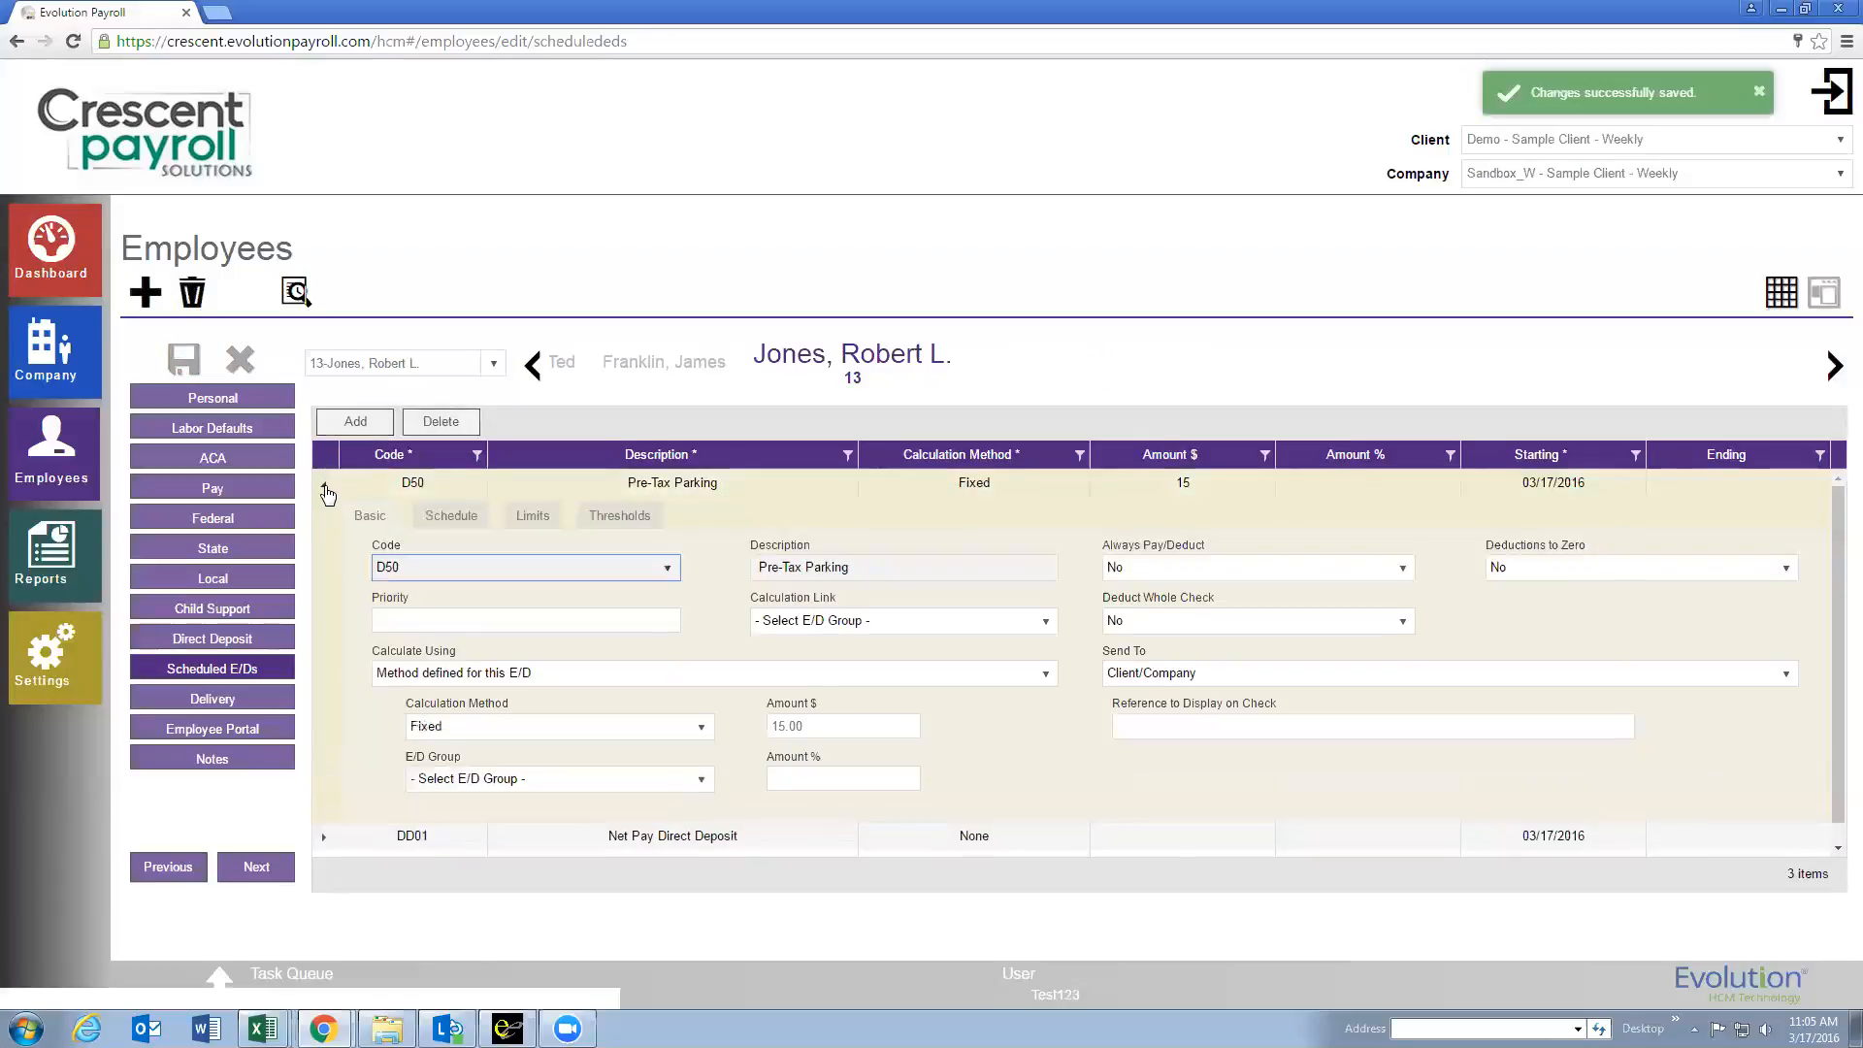
{"action": "left_click", "coordinate": [324, 484]}
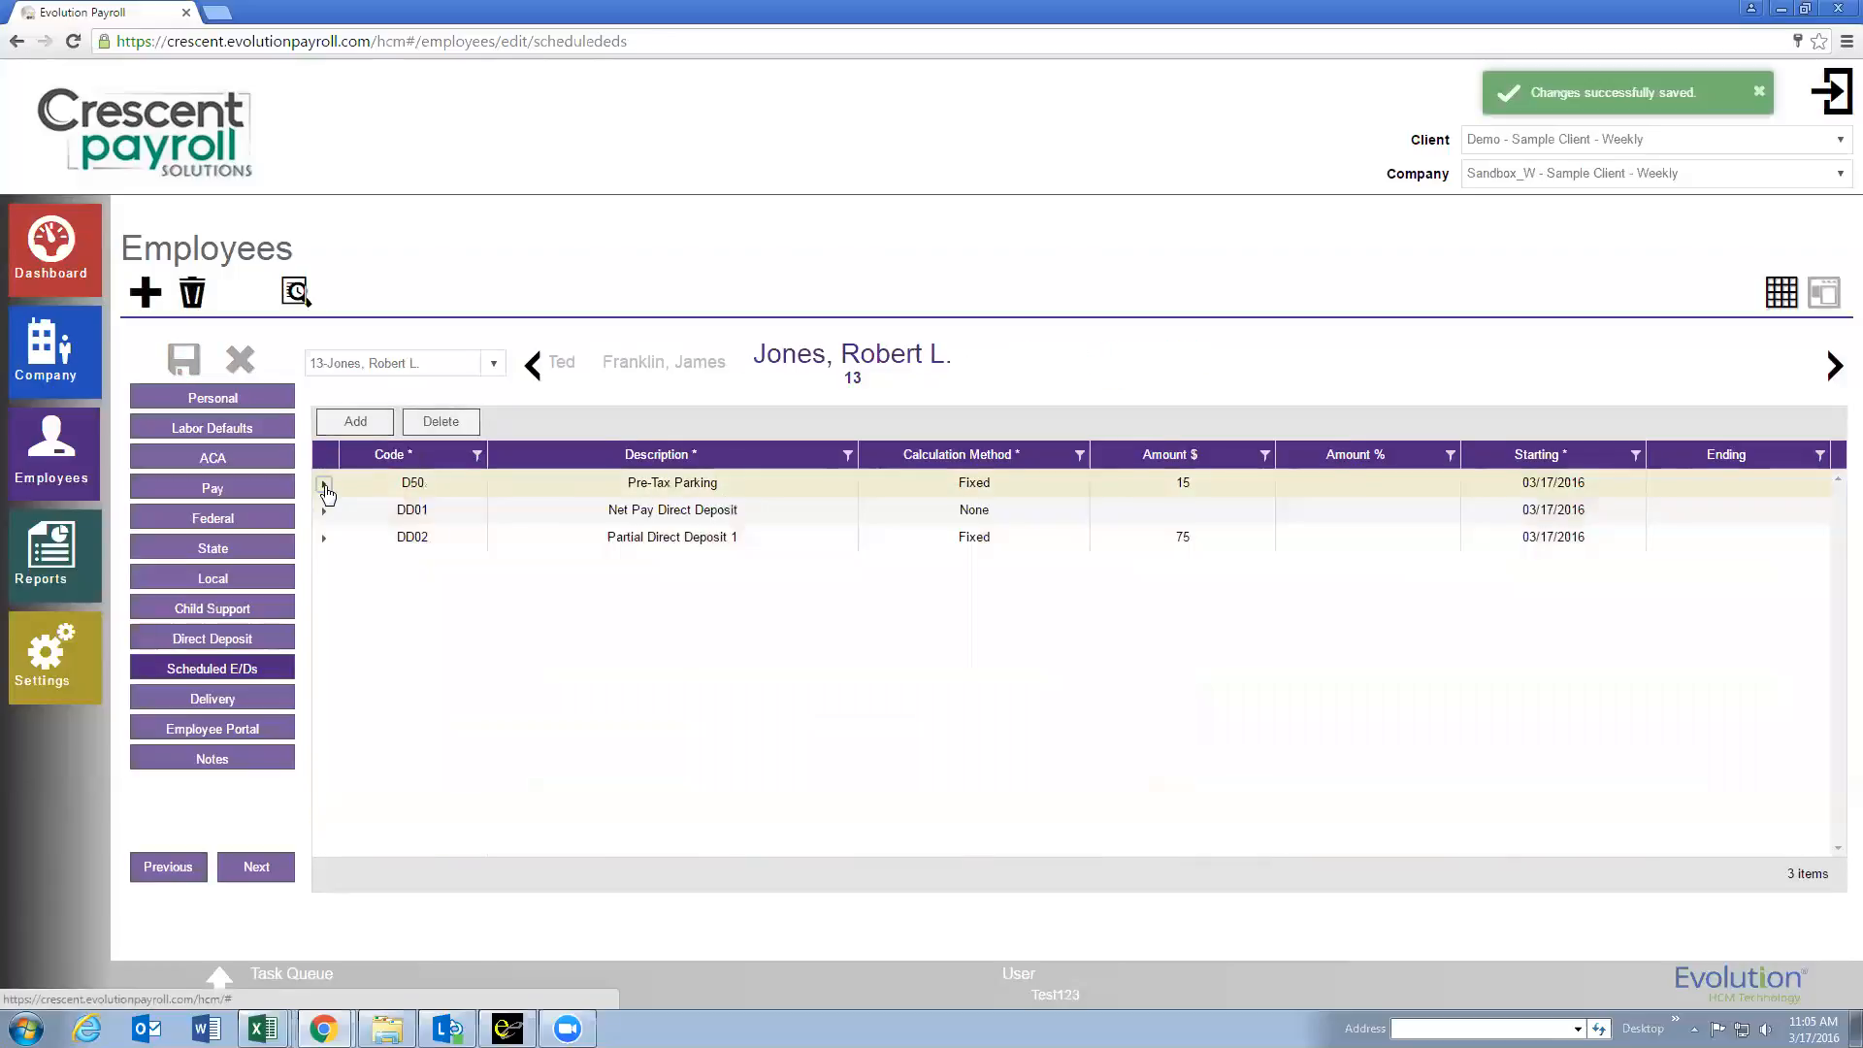